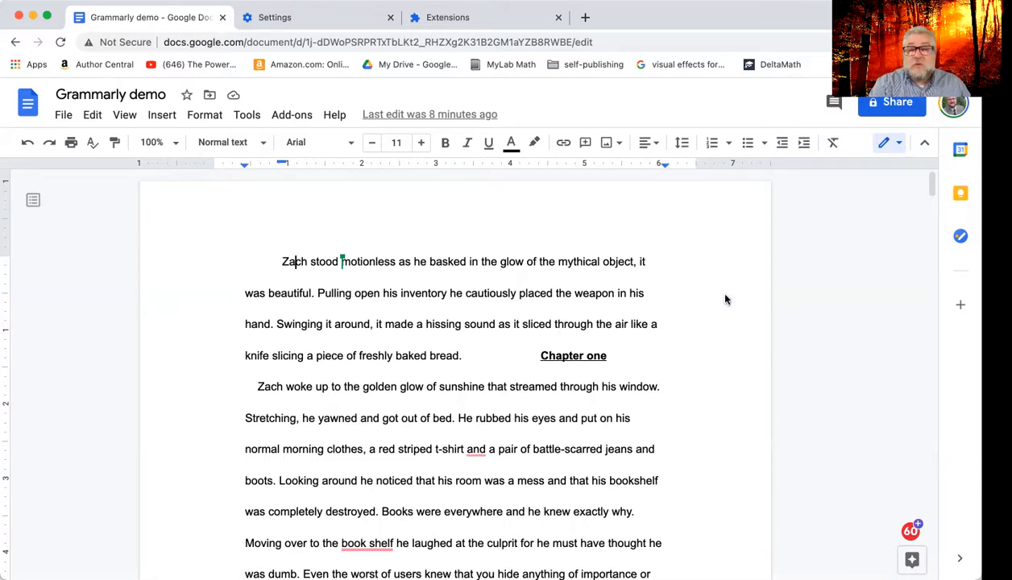
Accept the Grammarly suggestions that add a comma after "t-shirt" and correct "book shelf" to "bookshelf".
scroll(725, 295, down, 2)
scroll(725, 295, up, 1)
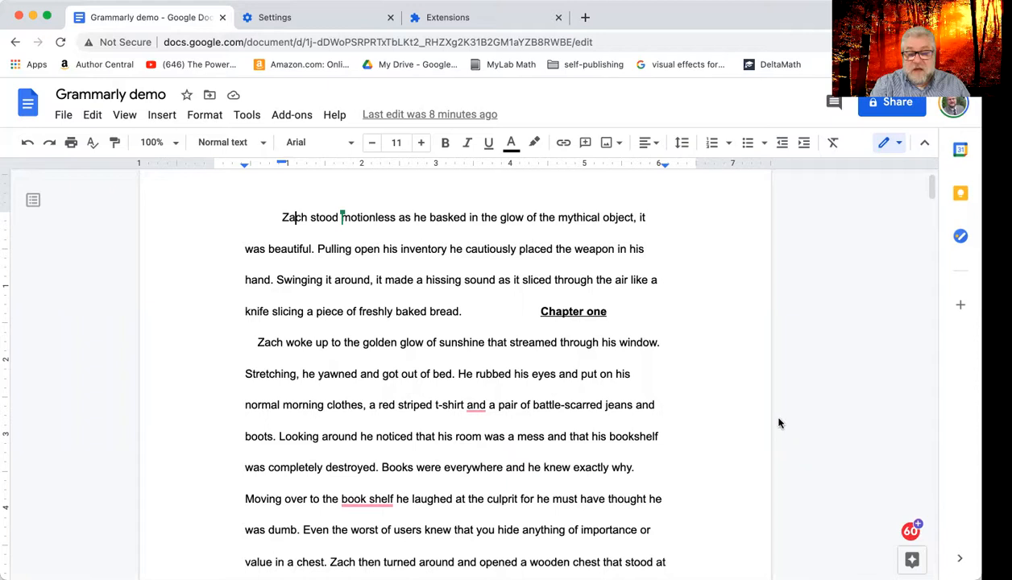
scroll(773, 403, down, 2)
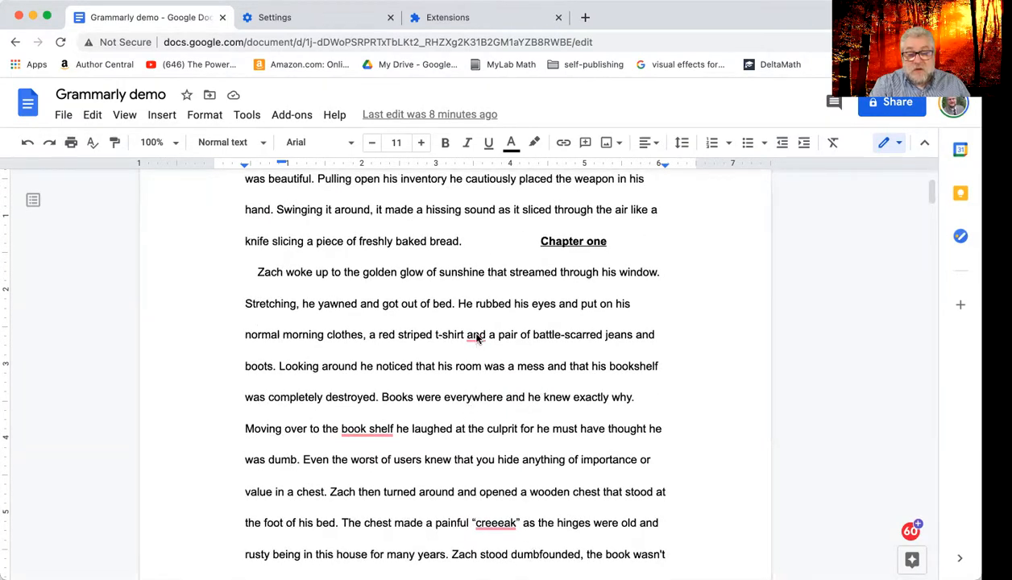
mouse_move(478, 334)
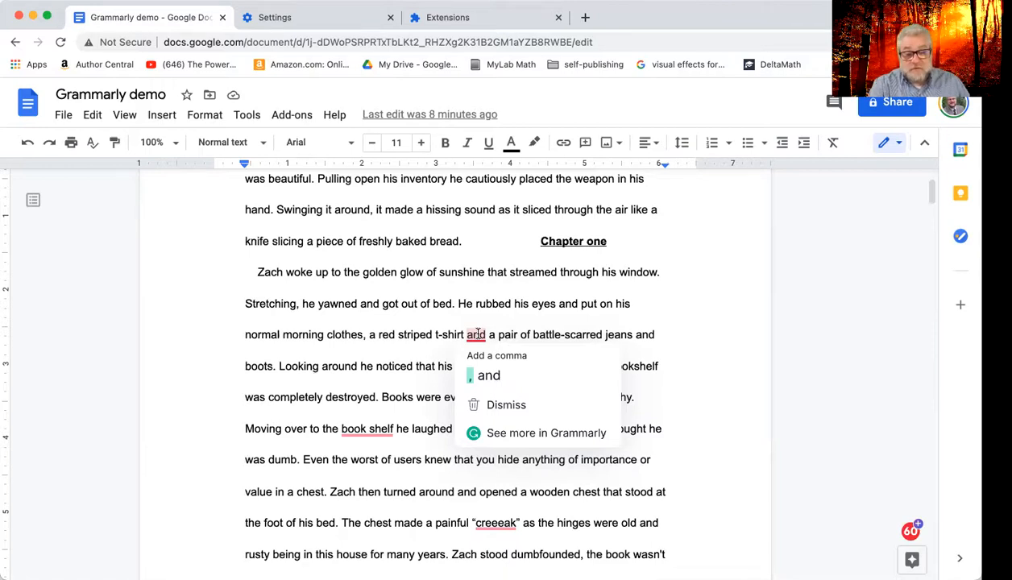
click(477, 376)
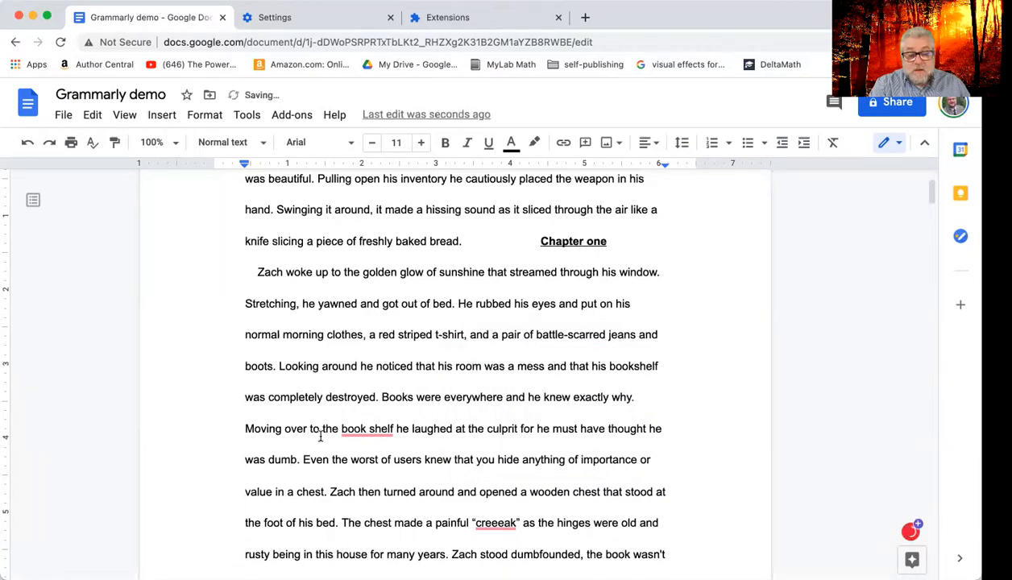
mouse_move(350, 427)
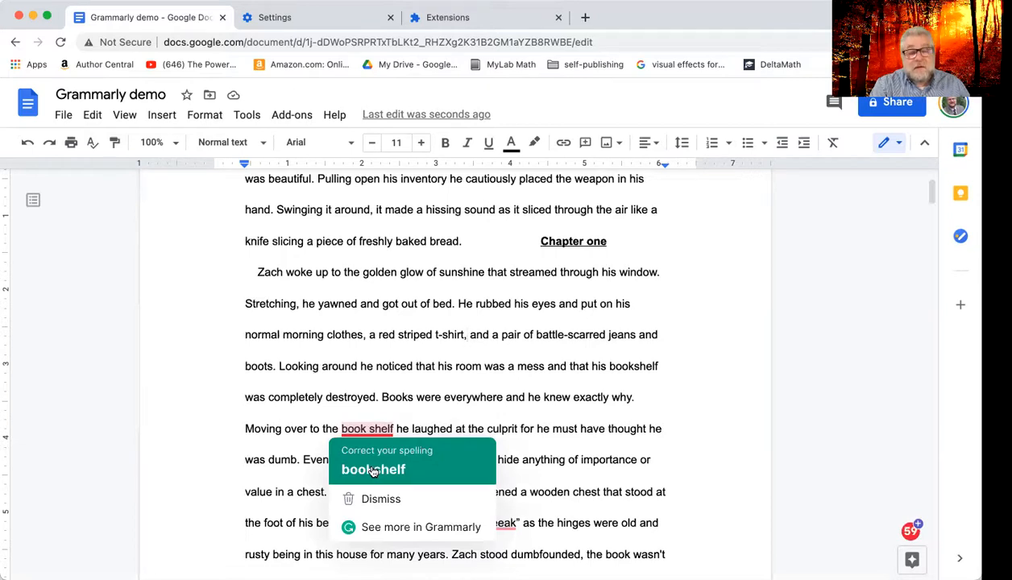
click(372, 471)
Accept the suggestions that capitalize "zach" before "figured" and remove the extra space between "that" and "at".
scroll(500, 426, down, 5)
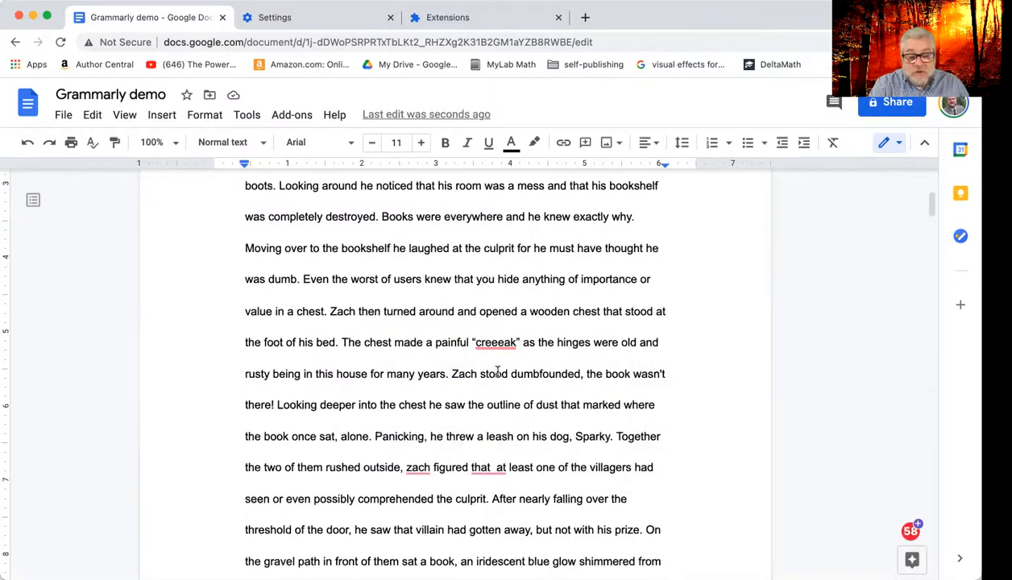
scroll(497, 371, down, 4)
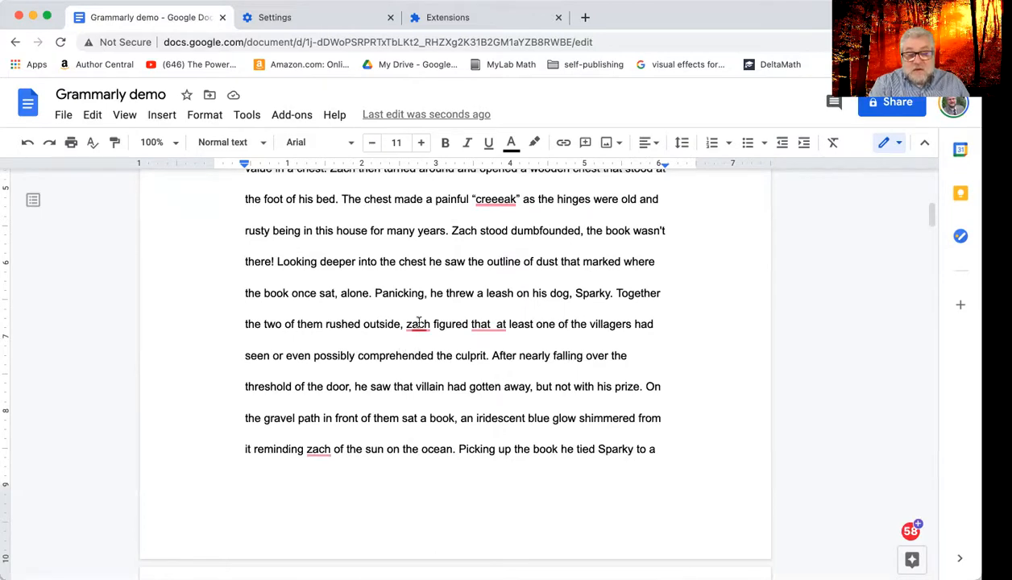
mouse_move(410, 317)
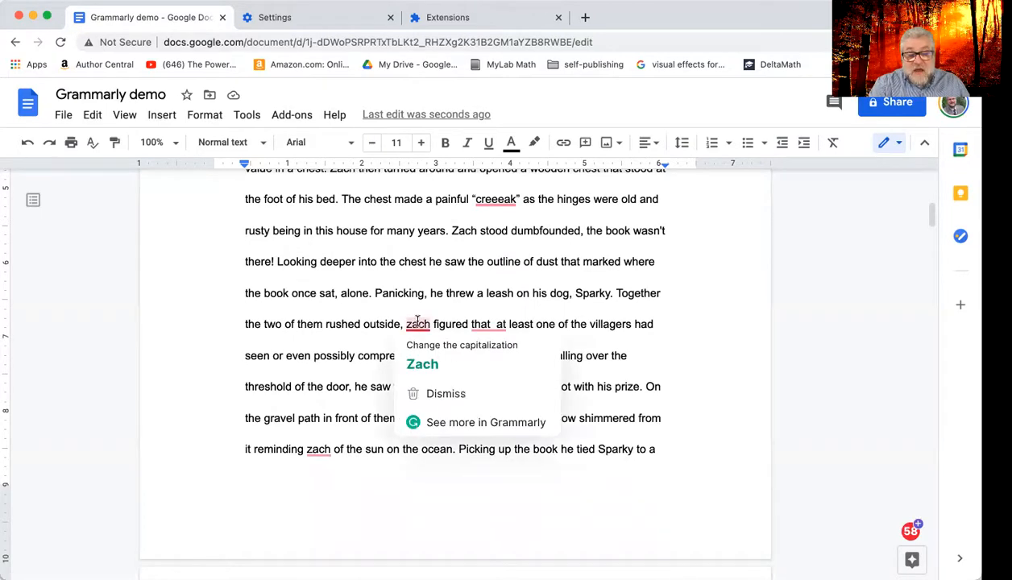
click(418, 364)
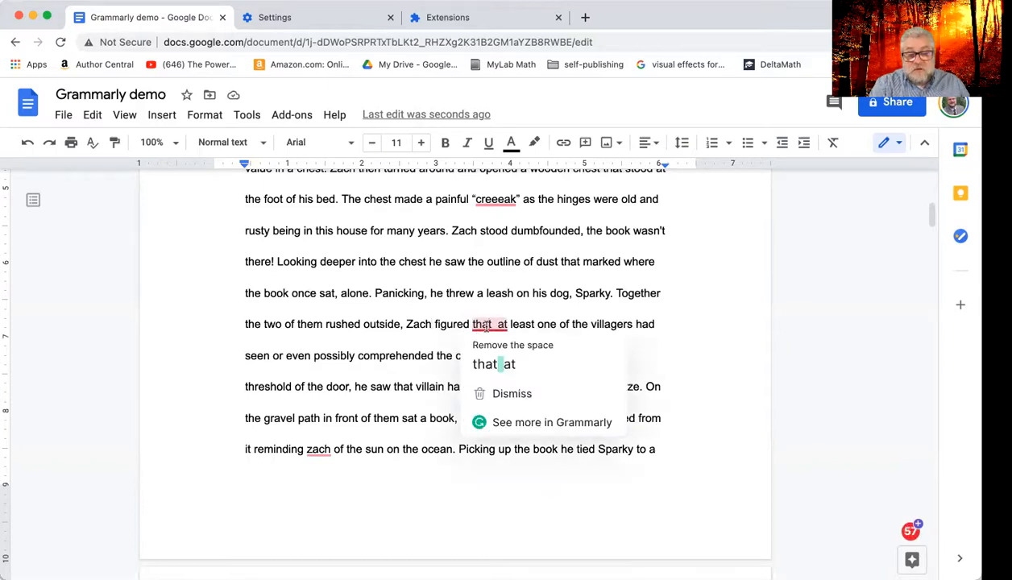
click(489, 362)
Accept the "Zach" capitalization suggestion for the lowercase name after "it reminding".
scroll(595, 331, down, 3)
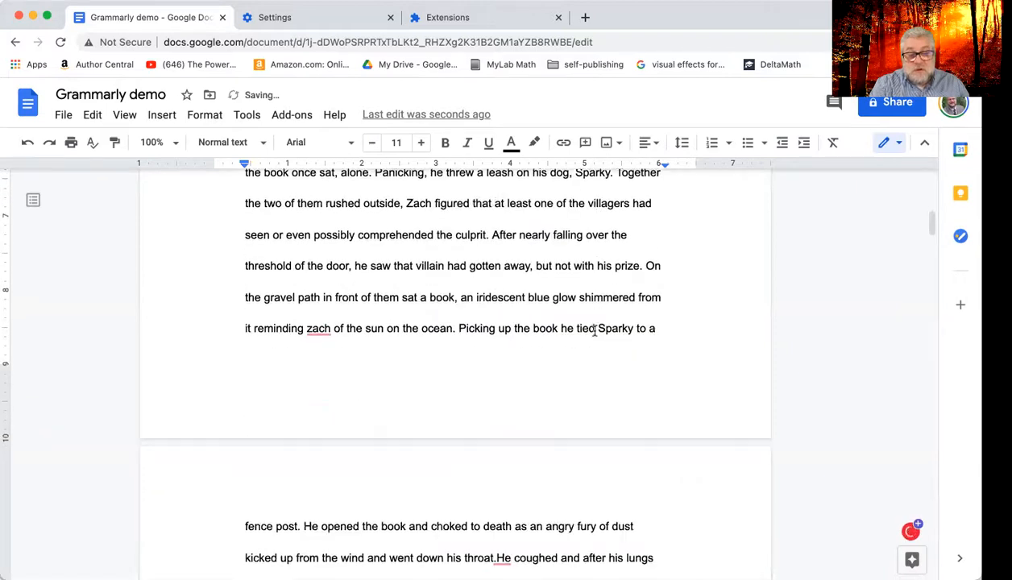
mouse_move(322, 329)
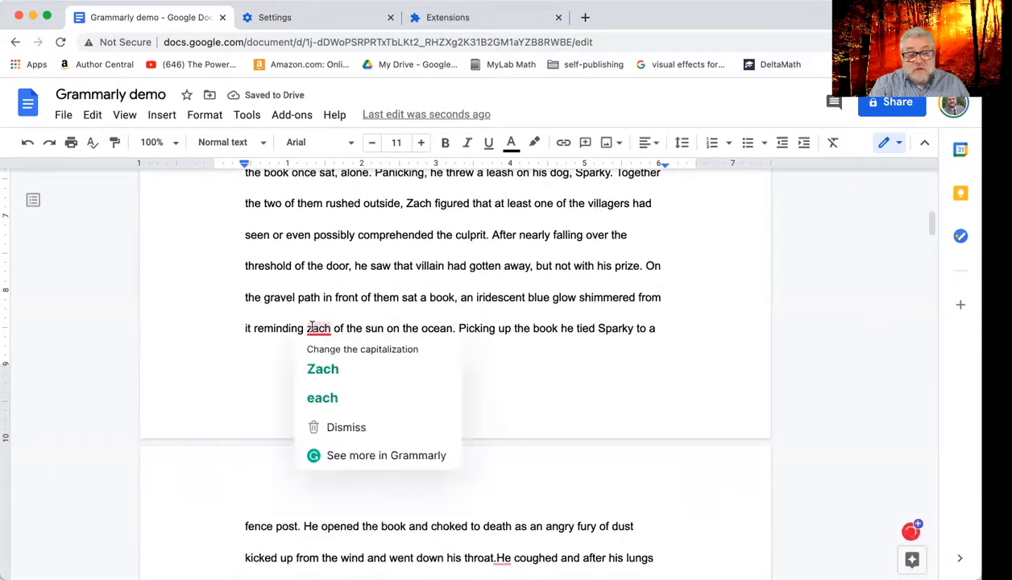
click(318, 368)
Accept the suggestions that insert a space between "throat." and "He" and remove the extra space in "to the local village".
scroll(435, 361, down, 10)
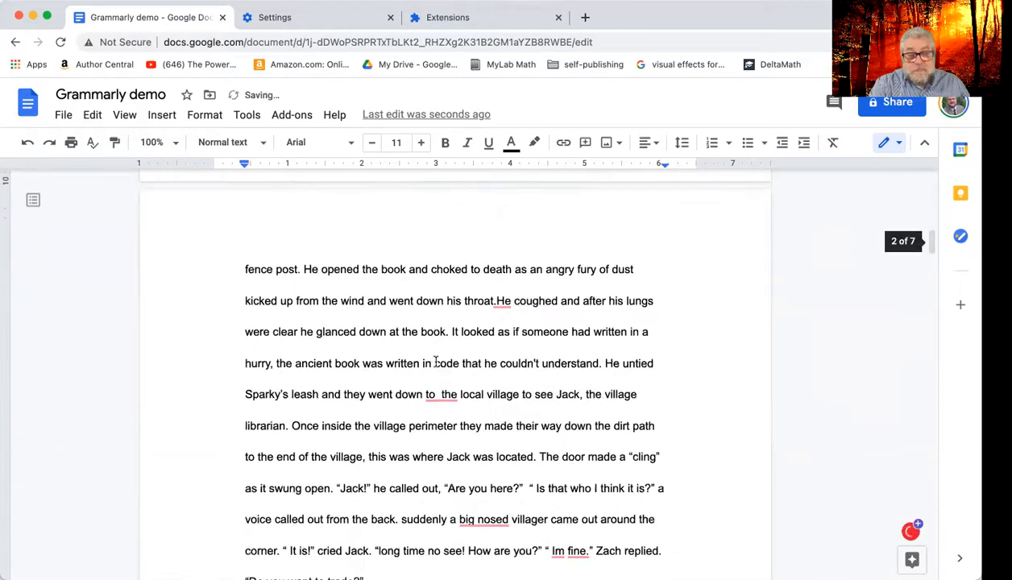
scroll(435, 361, up, 2)
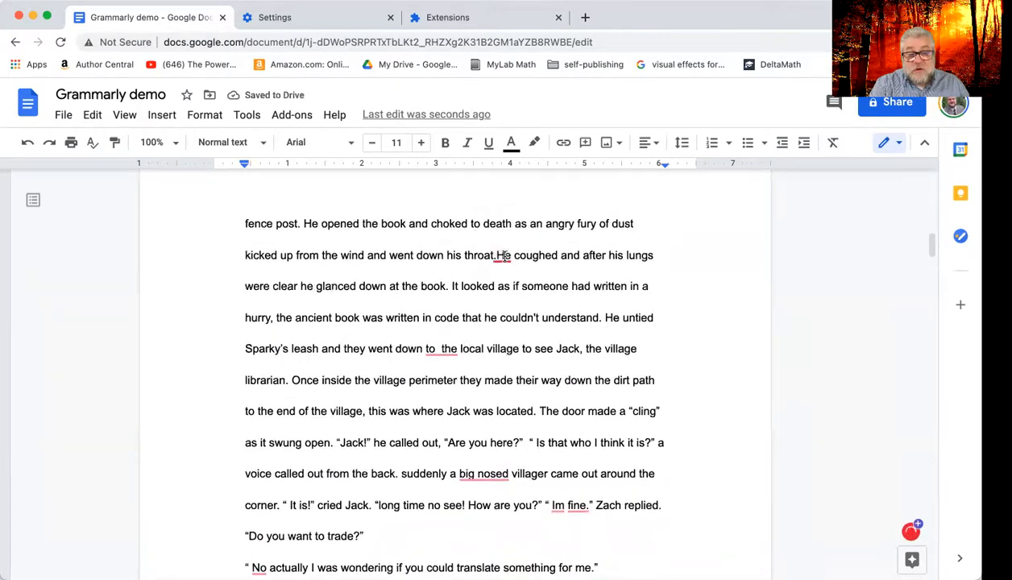
mouse_move(501, 256)
click(510, 296)
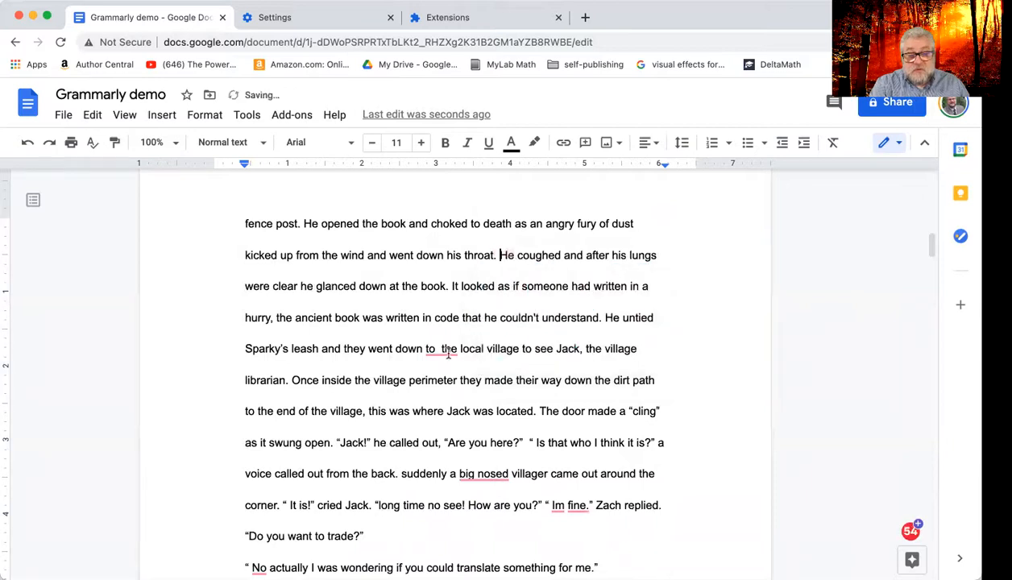
mouse_move(440, 350)
click(442, 388)
Accept the hyphen suggestion that changes "big nosed" to "big-nosed" before "villager".
scroll(487, 351, down, 4)
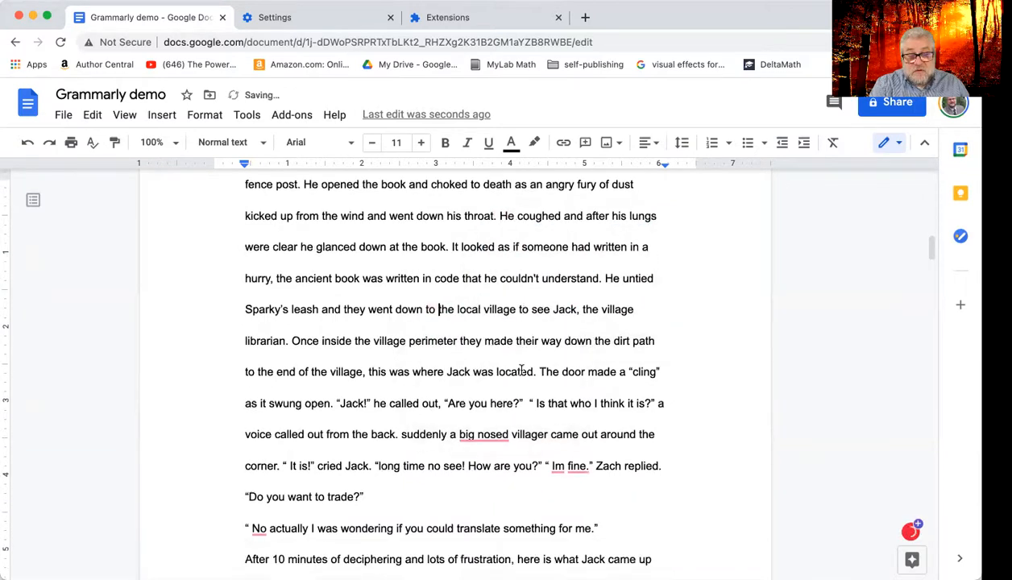
mouse_move(491, 339)
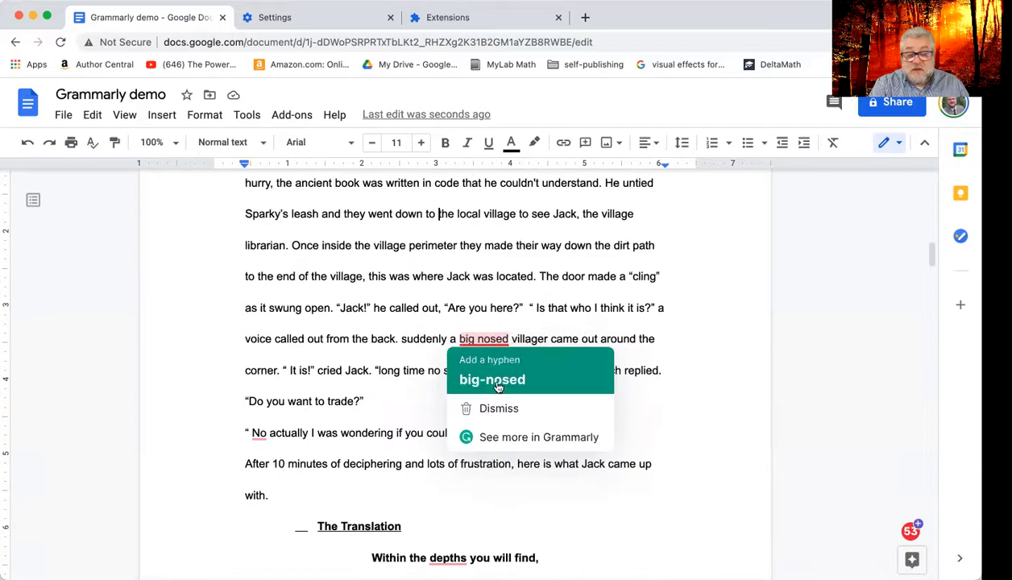
click(502, 379)
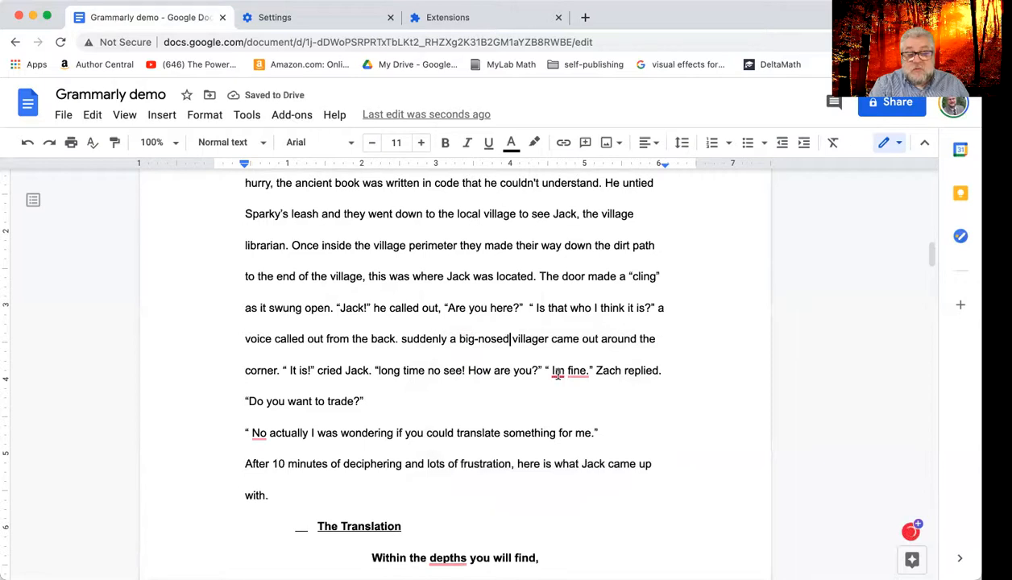
Correct the reply to "I'm fine," using the apostrophe and comma suggestions, and delete the space after its opening quotation mark.
mouse_move(557, 368)
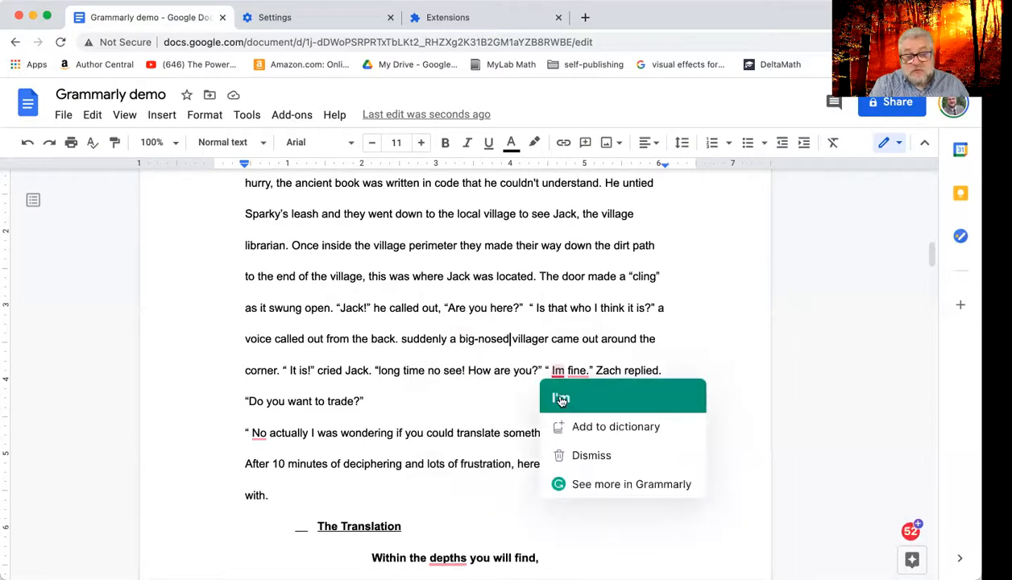
click(560, 397)
mouse_move(582, 371)
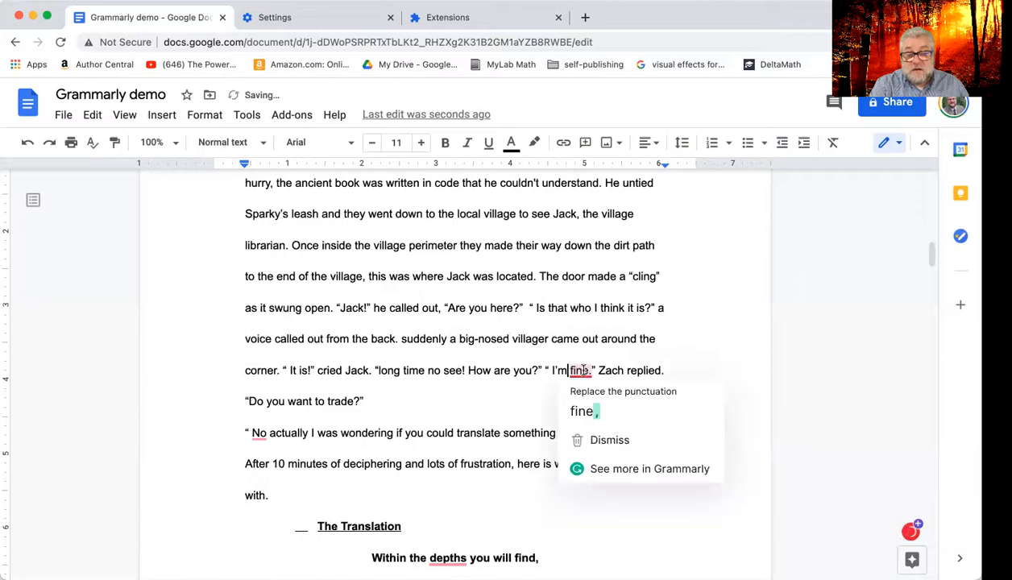
click(585, 413)
click(551, 369)
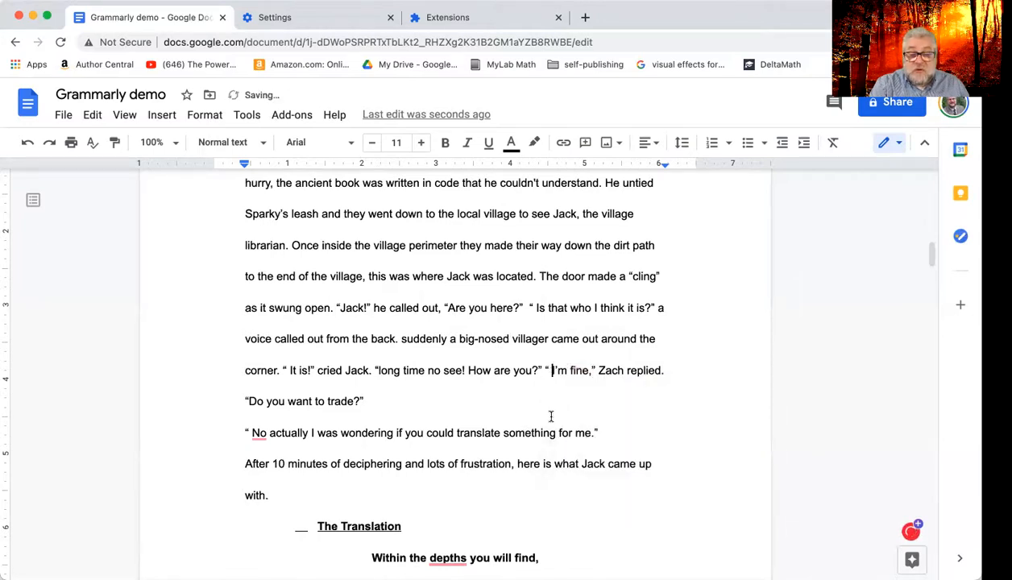
key(BackSpace)
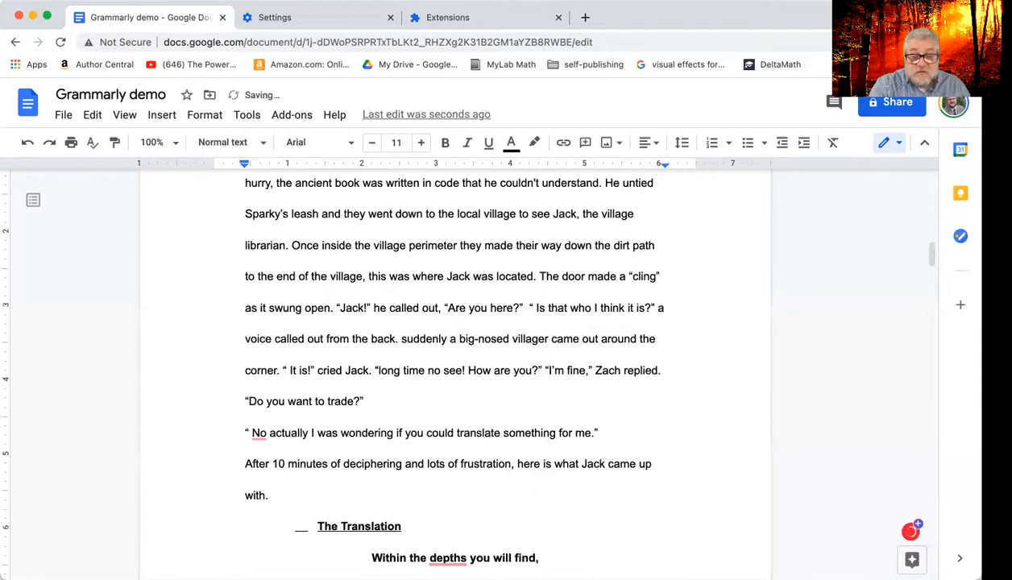
Accept the comma after "No" in the line about translating something and delete the space after its opening quotation mark.
mouse_move(258, 433)
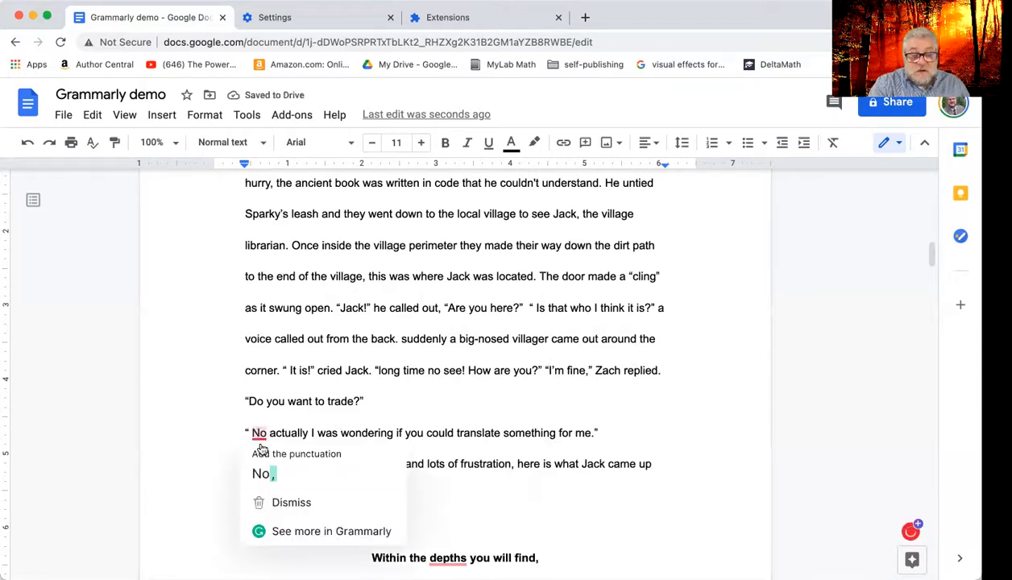
click(265, 477)
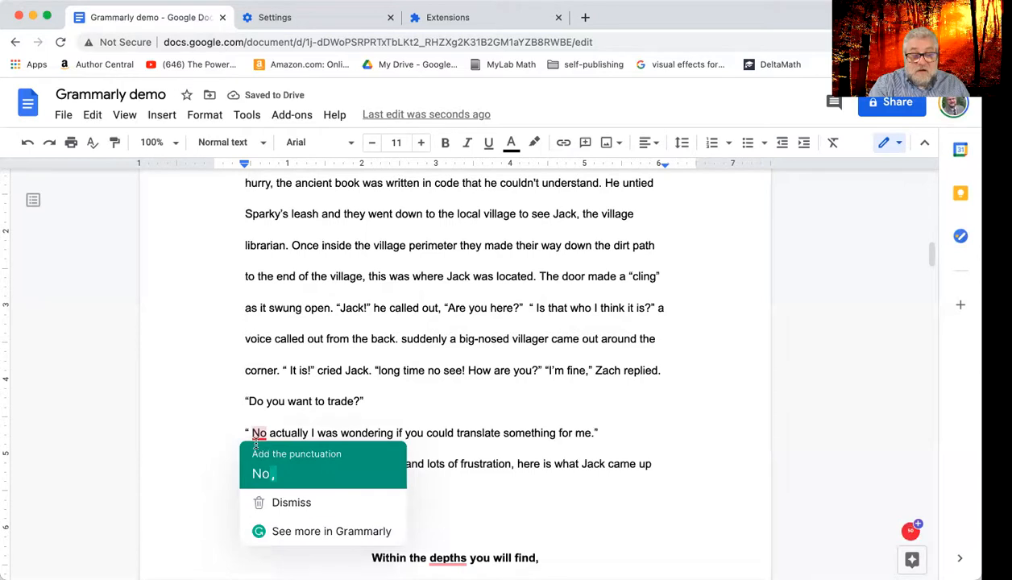
key(BackSpace)
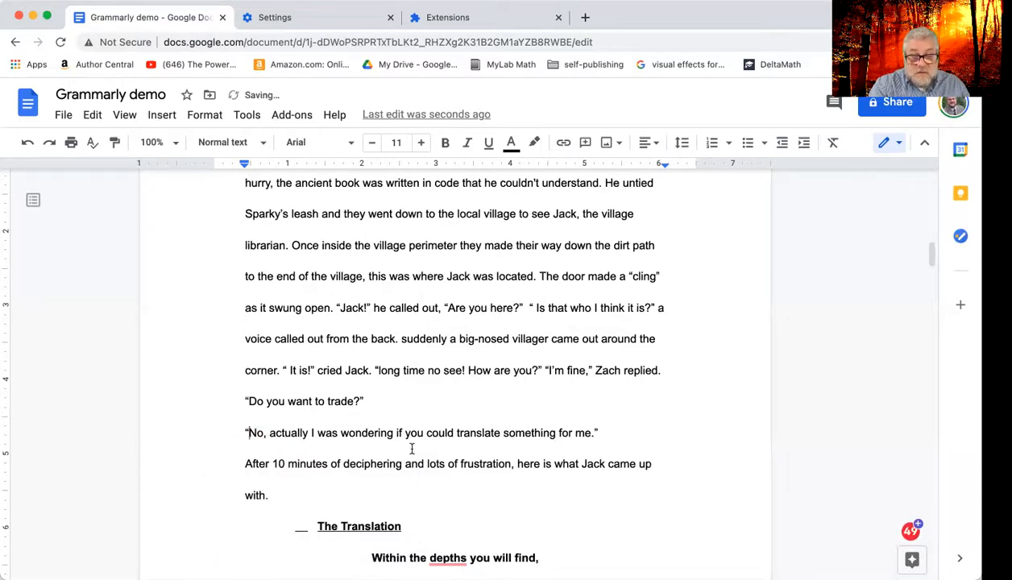
Review the comma suggestion for "depths" in the poem under The Translation without applying it.
scroll(432, 451, down, 3)
mouse_move(451, 384)
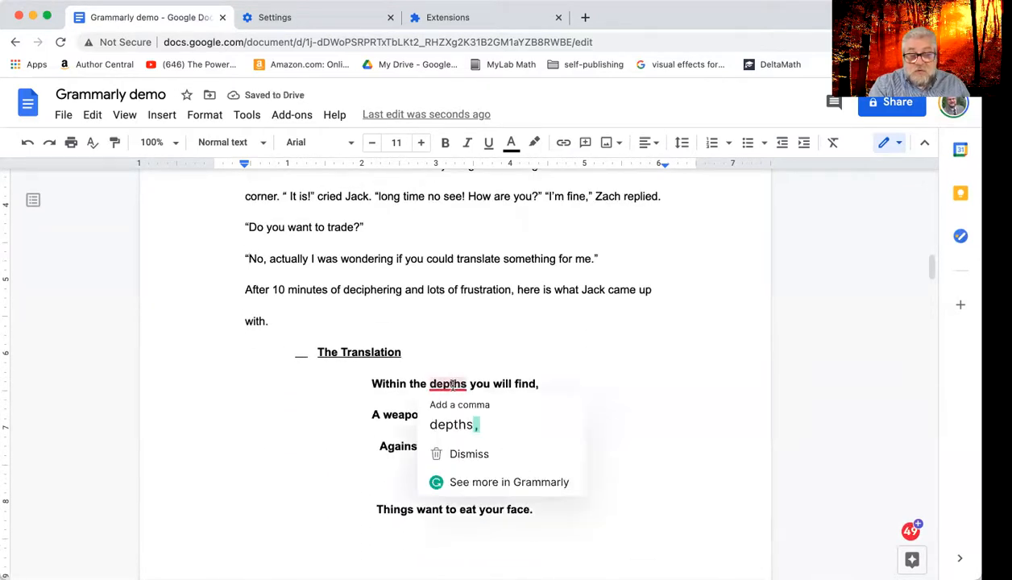
click(653, 387)
scroll(631, 497, down, 1)
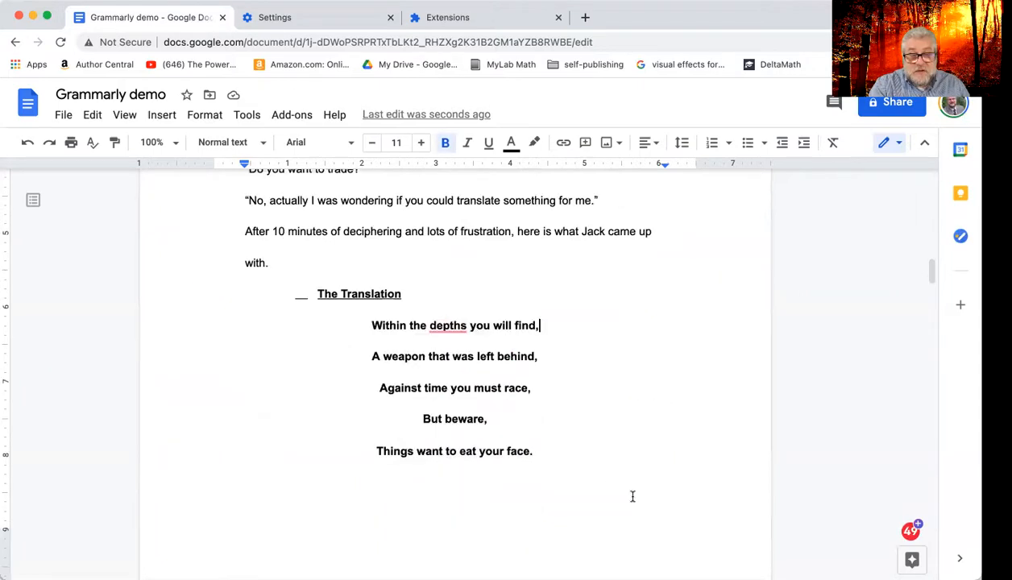
scroll(463, 231, down, 2)
scroll(463, 231, up, 1)
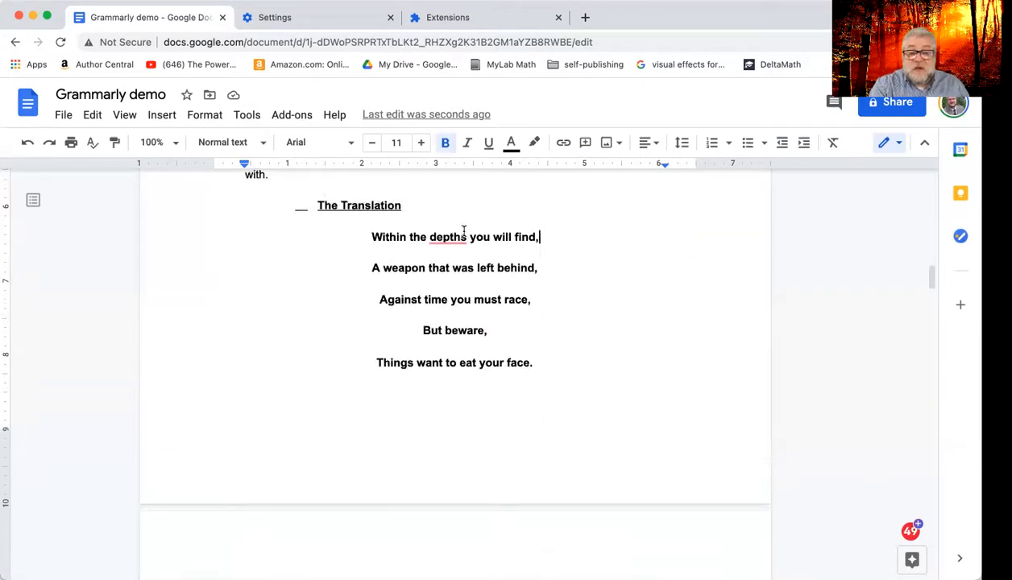
mouse_move(449, 238)
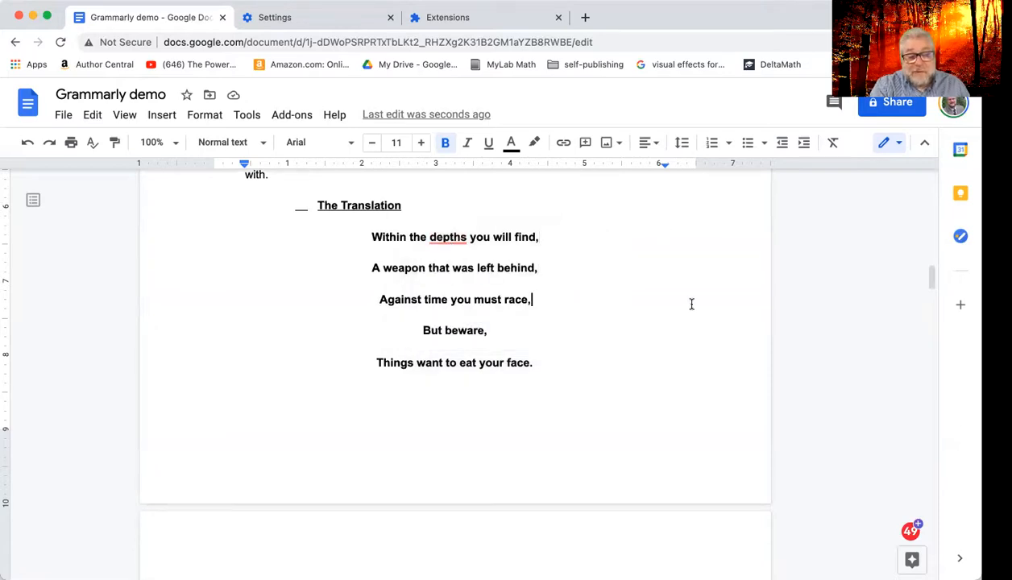
Accept the comma after "thanks" in the "Okay thanks" line and delete the space between its opening quotation mark and "Okay".
scroll(691, 304, up, 15)
scroll(681, 304, down, 3)
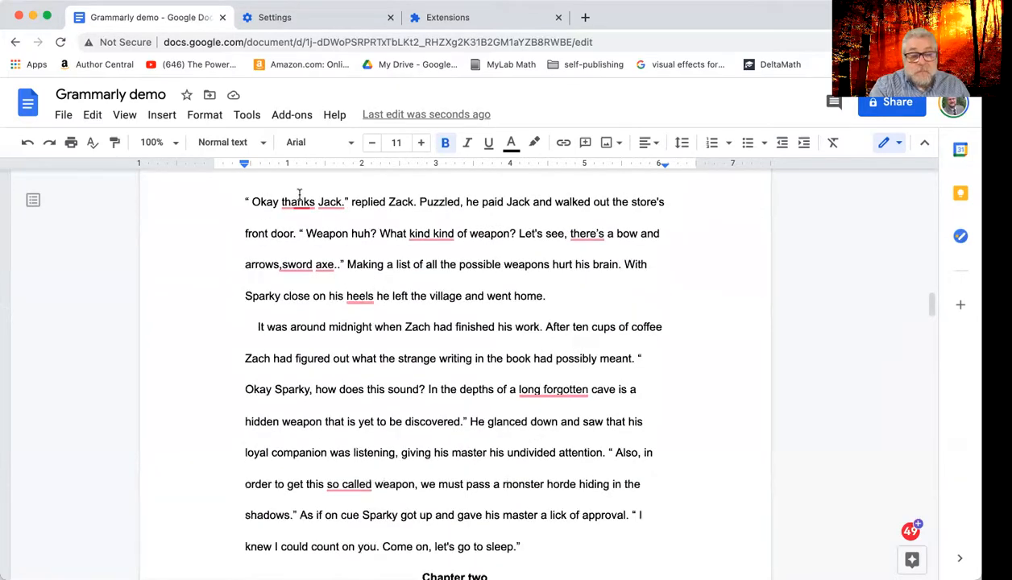
mouse_move(299, 205)
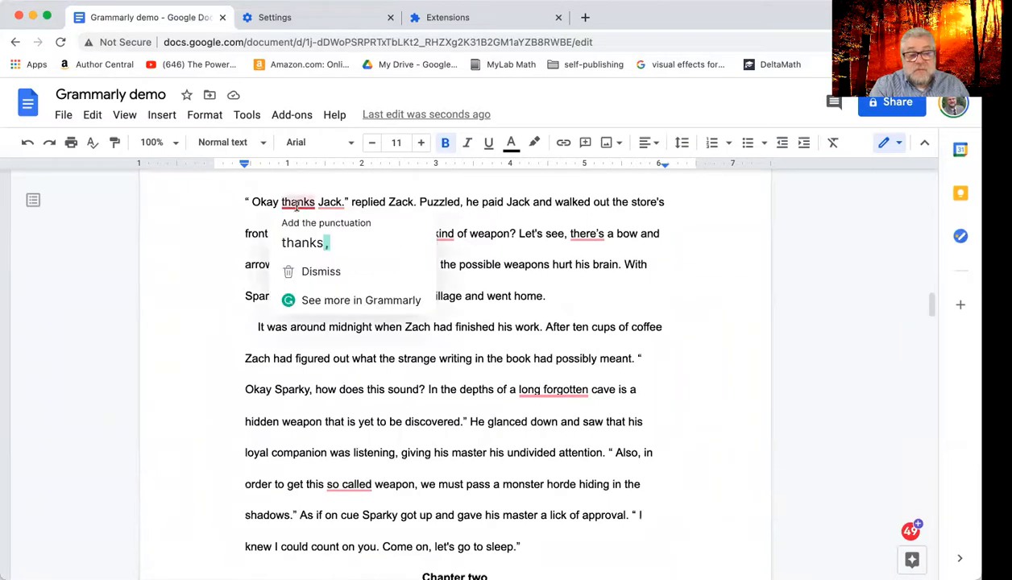
click(316, 244)
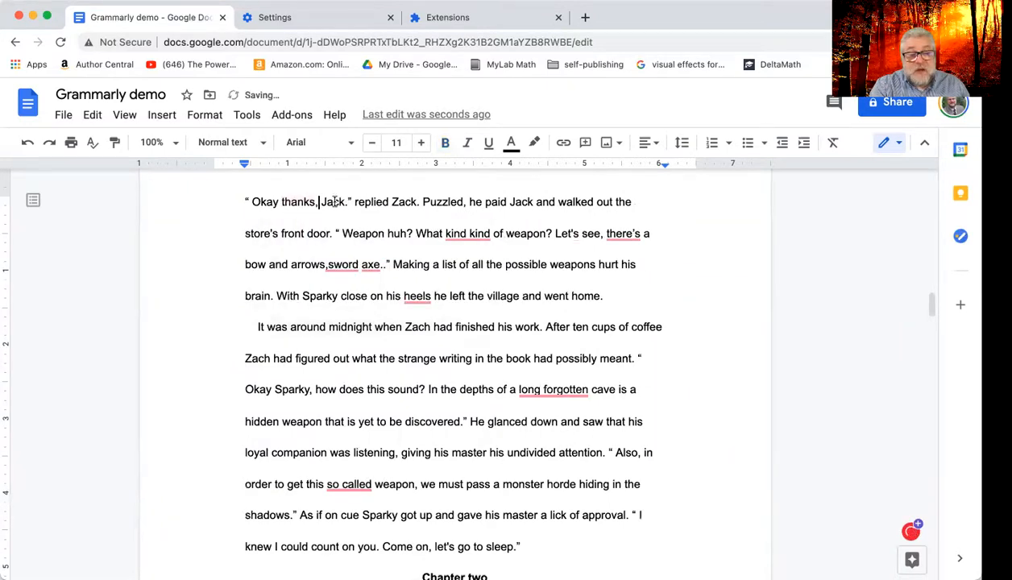
click(251, 201)
key(BackSpace)
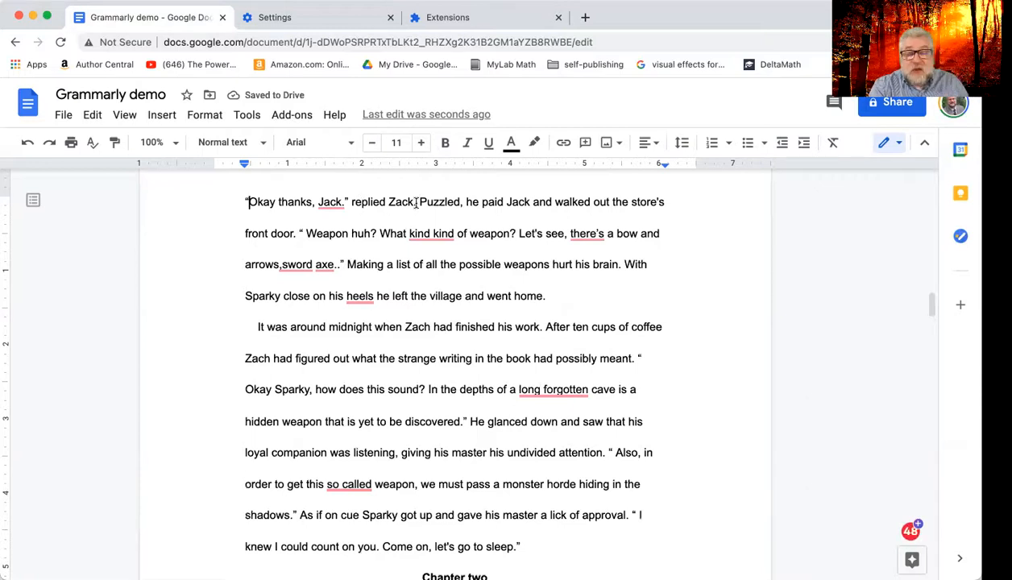
Replace the period after "Jack" in the "Okay thanks" quote with the suggested comma, keeping one closing quotation mark after it.
mouse_move(333, 199)
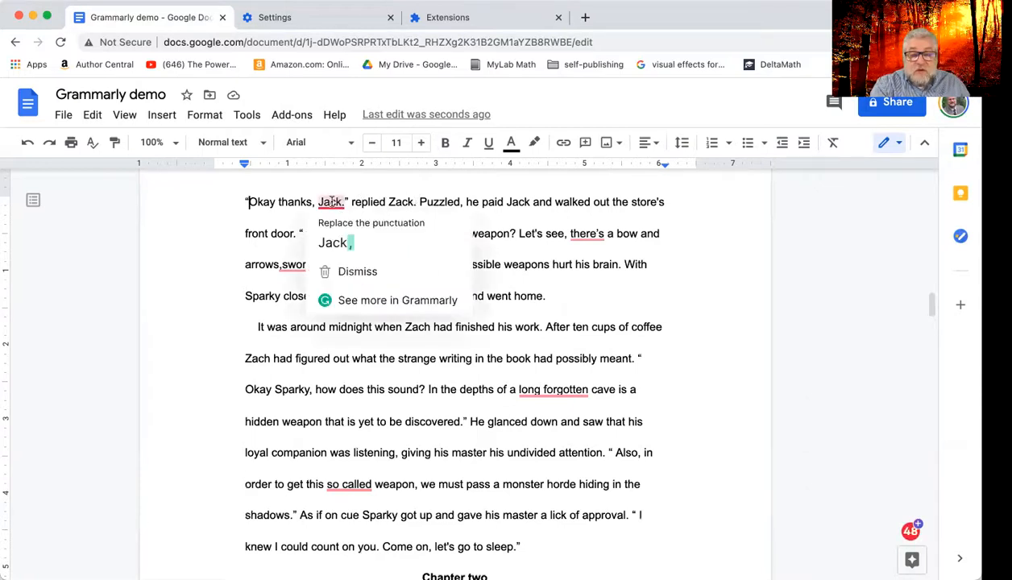
click(332, 241)
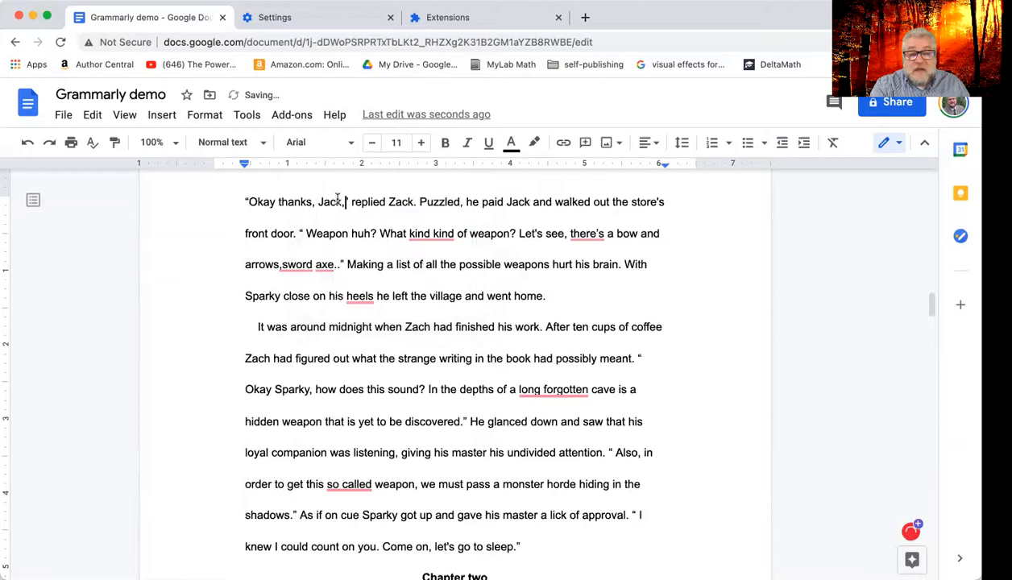
click(346, 203)
text(")
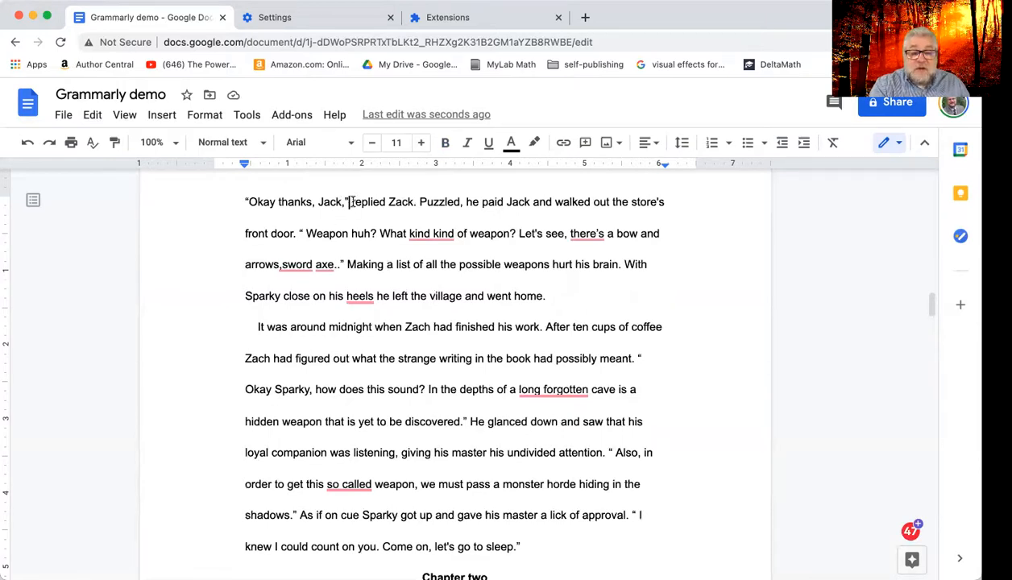
drag(352, 202, 415, 201)
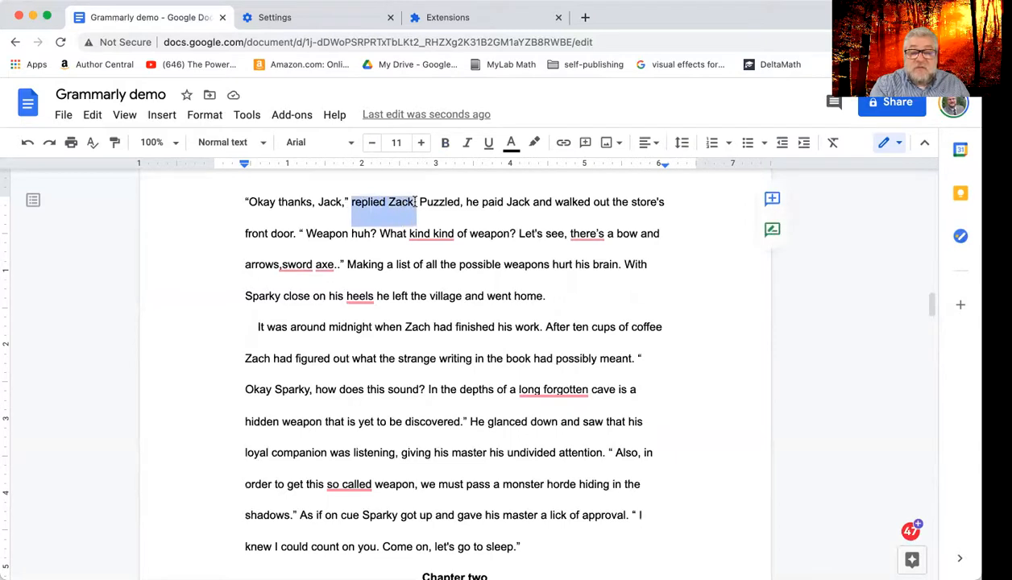
click(508, 299)
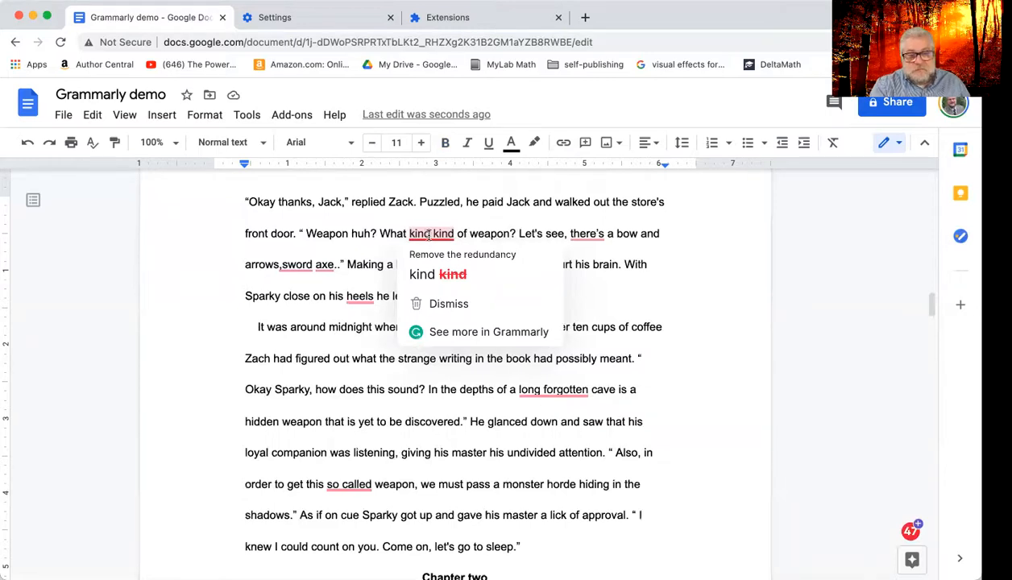
Accept removing the duplicated "kind" and replacing "there's" with "there are" in the "Weapon huh?" quote.
click(443, 274)
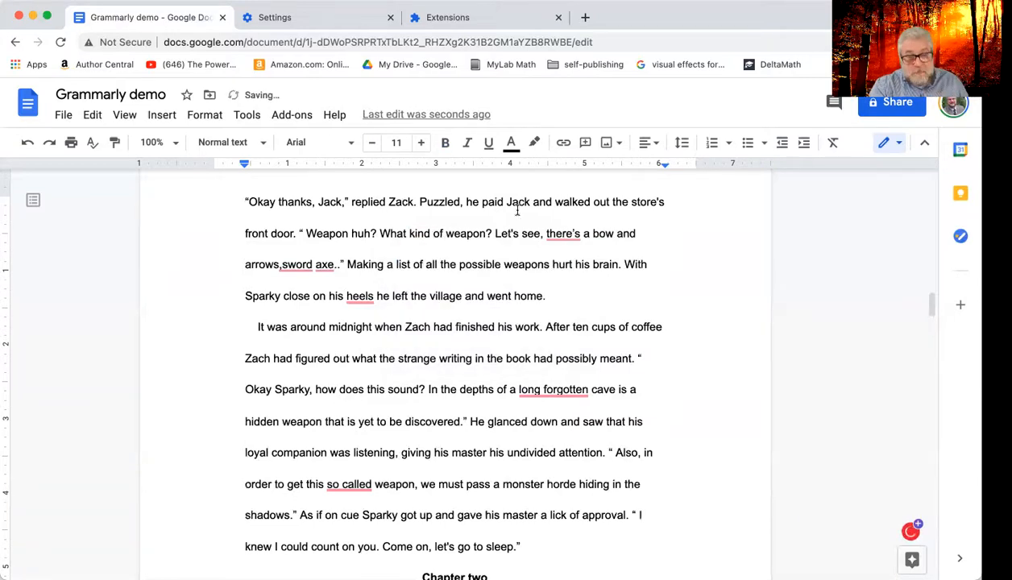
mouse_move(574, 236)
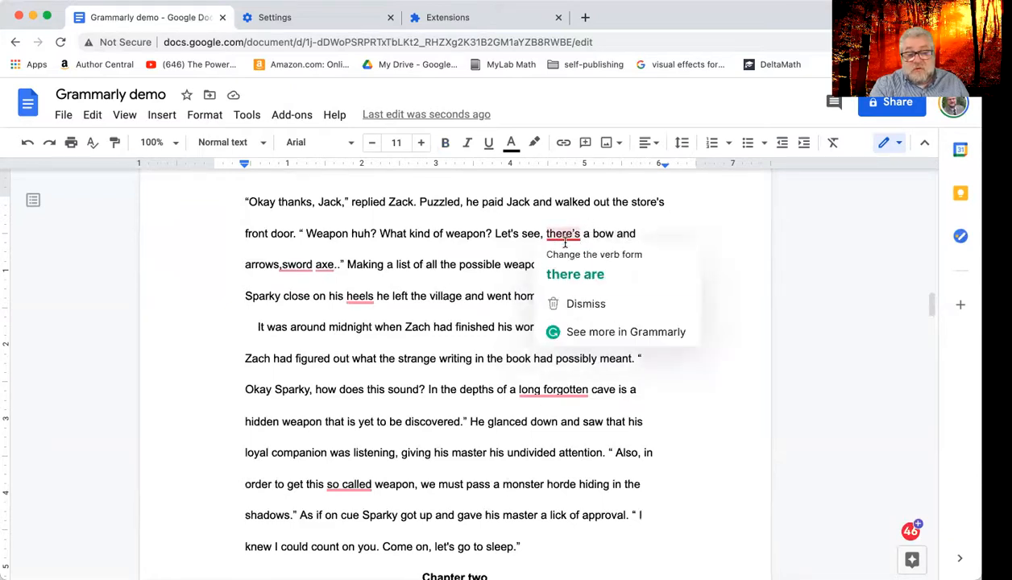
click(577, 274)
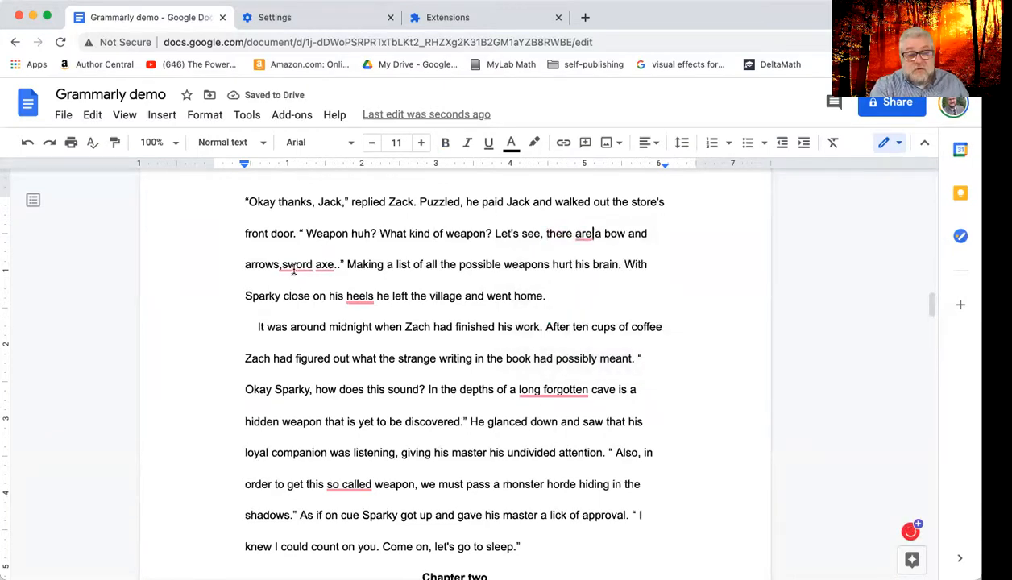
Accept the missing space after "arrows," and reduce the double period after "axe" to a single one.
mouse_move(294, 270)
click(299, 305)
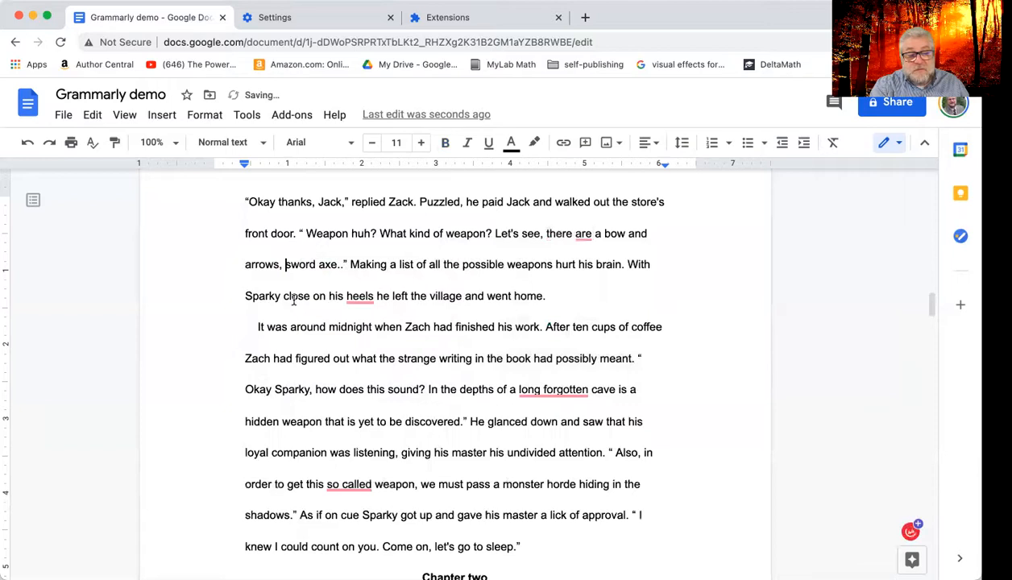
mouse_move(326, 266)
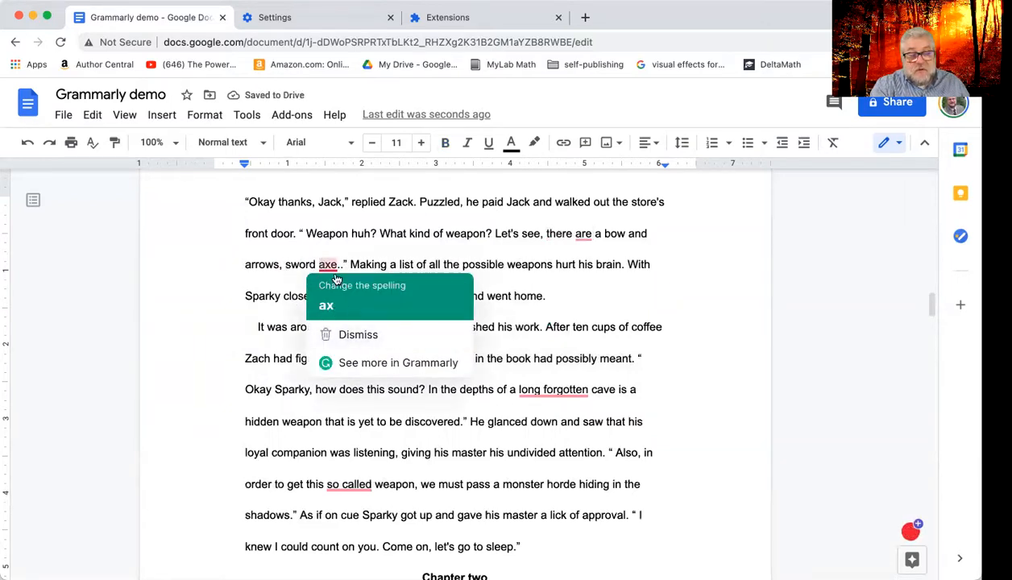
click(335, 264)
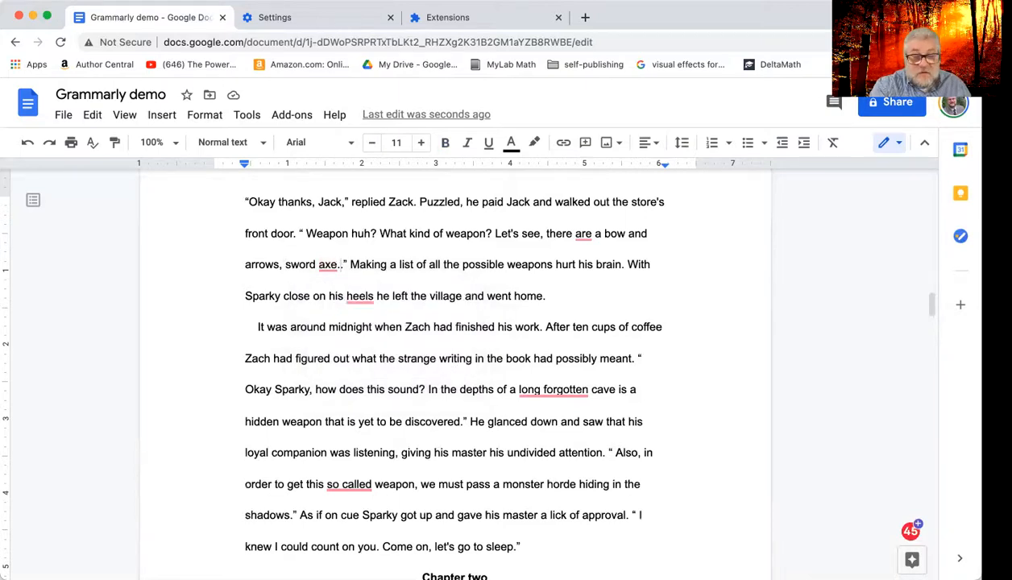
key(BackSpace)
text(.)
Accept the comma after "heels" in the sentence about leaving the village with Sparky.
mouse_move(359, 297)
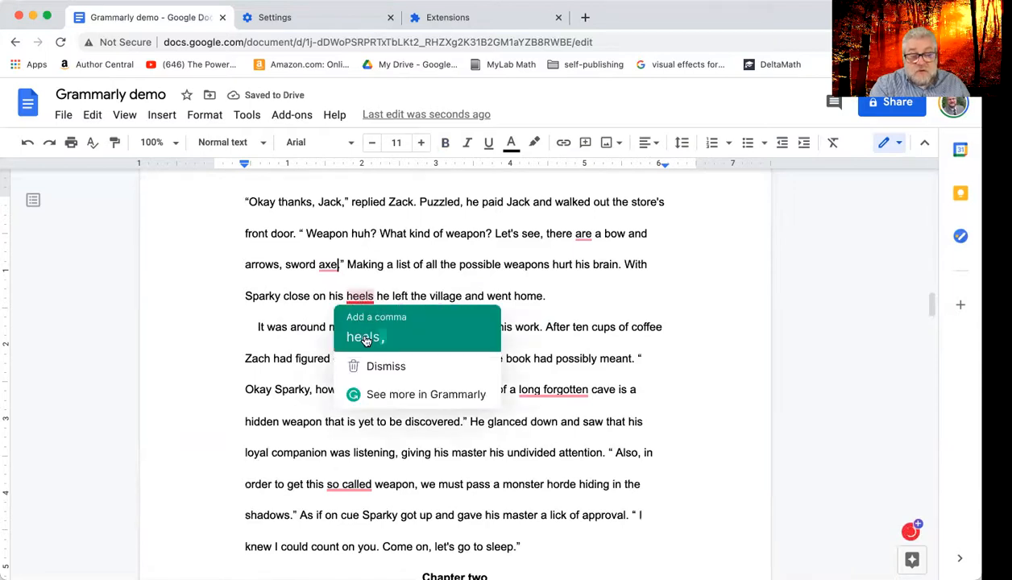
click(363, 337)
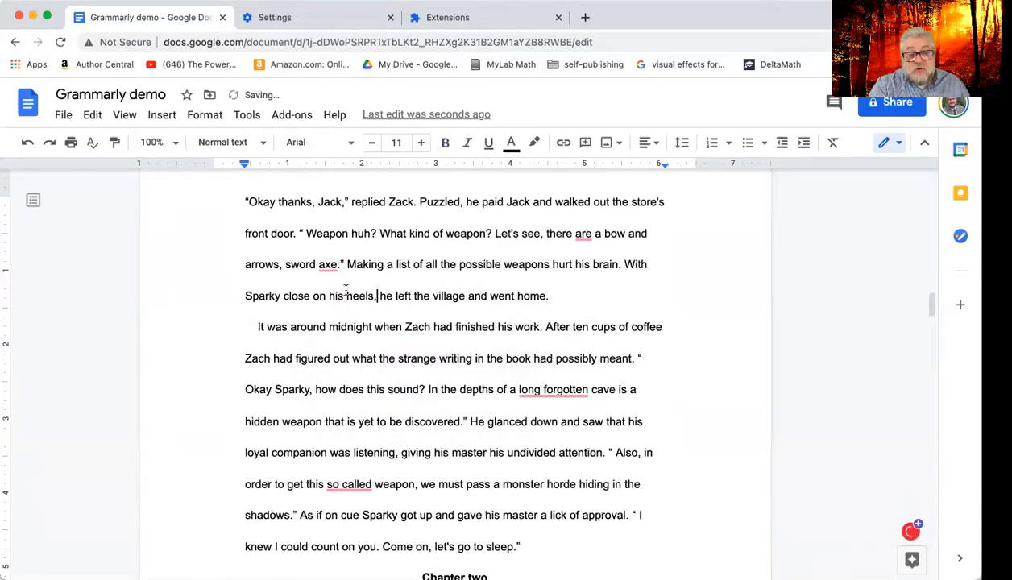
mouse_move(329, 267)
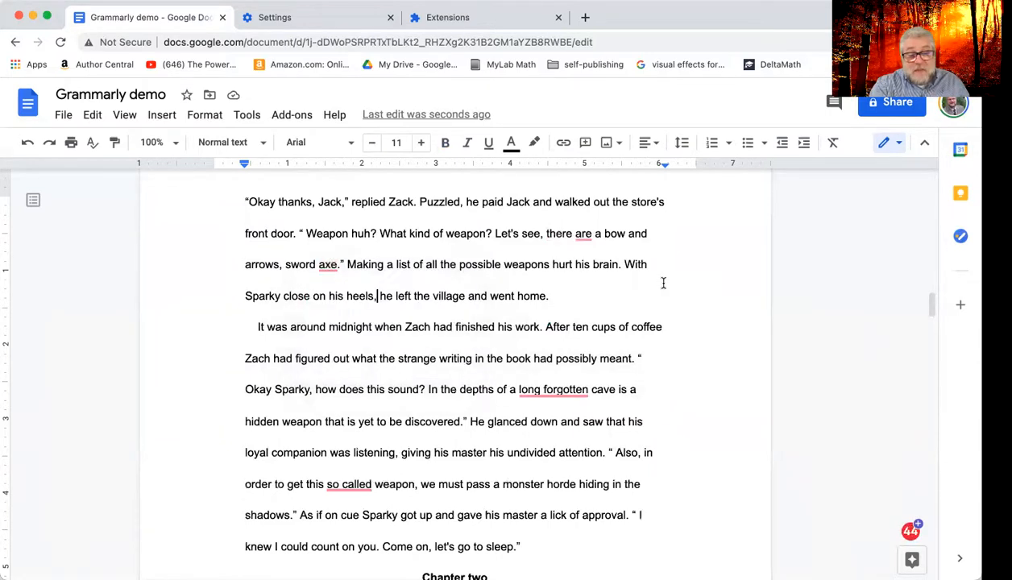
Accept the suggested hyphens in "long-forgotten" cave and "so-called" weapon in the paragraph before Chapter two.
scroll(664, 283, down, 5)
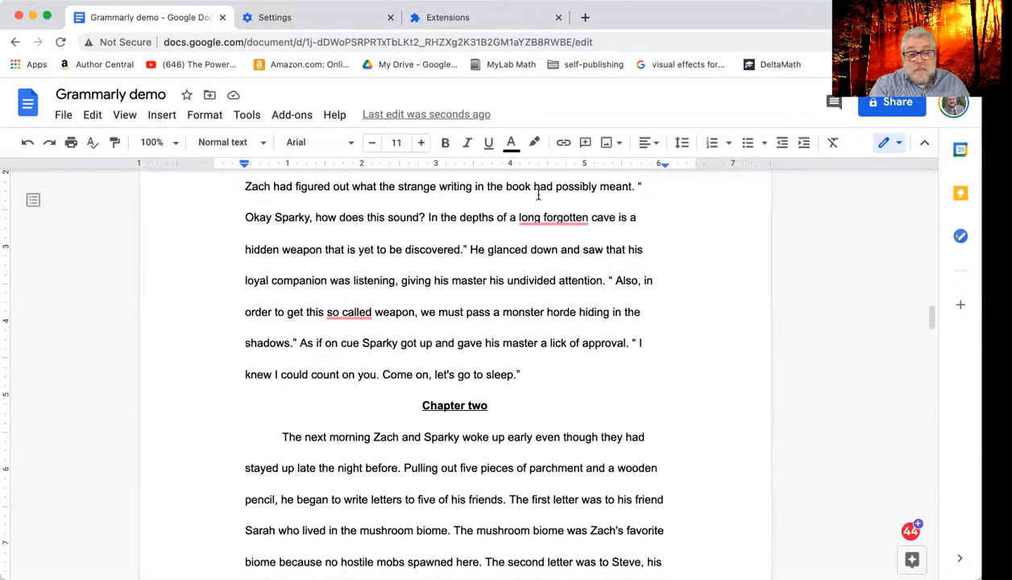
mouse_move(540, 222)
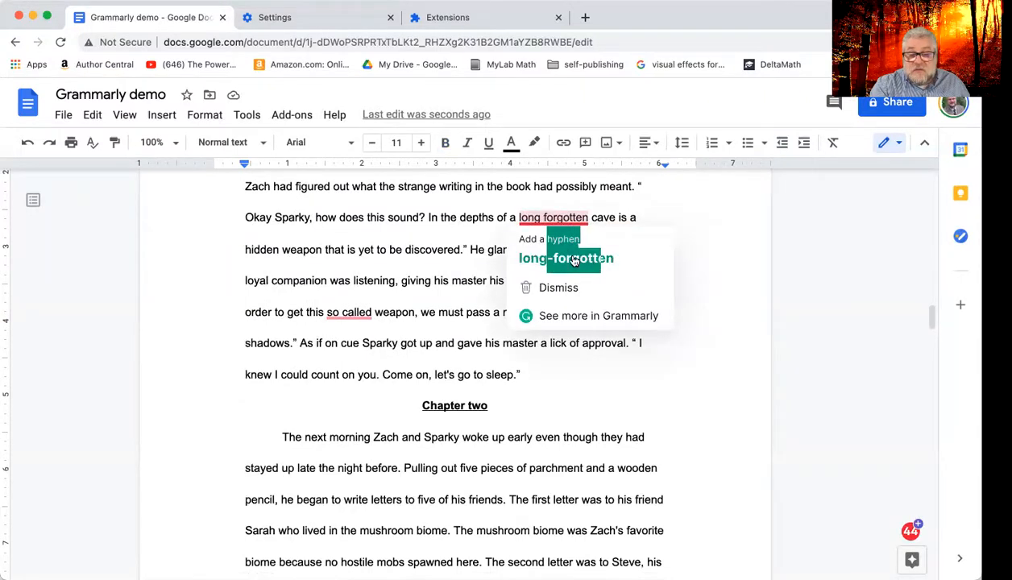
click(443, 262)
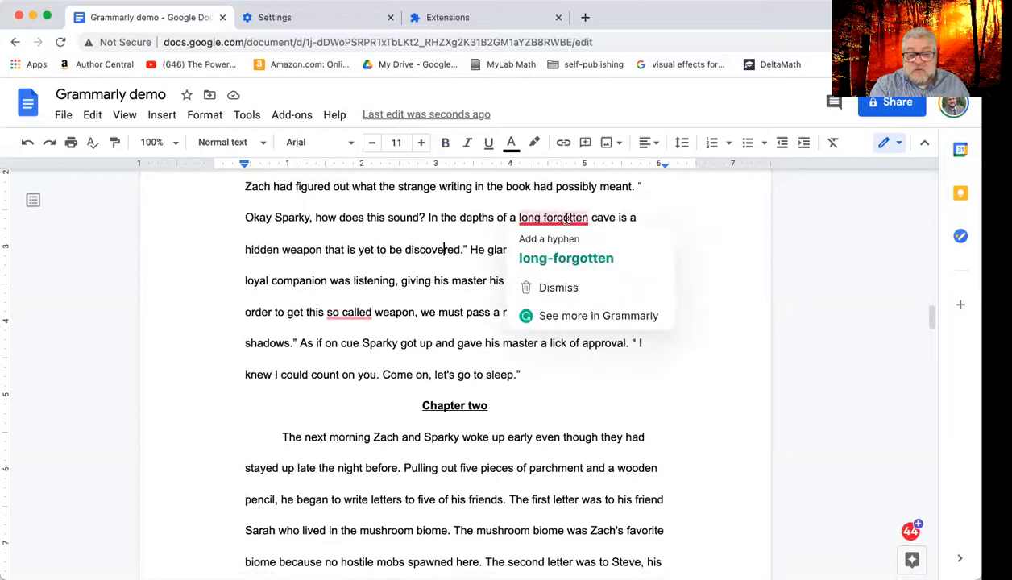
click(567, 260)
mouse_move(354, 312)
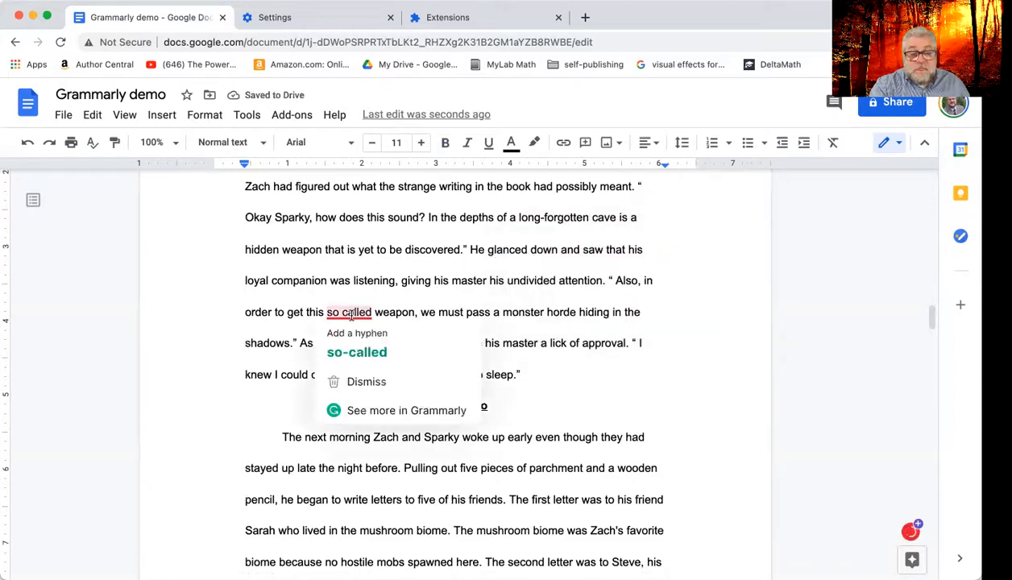
click(351, 353)
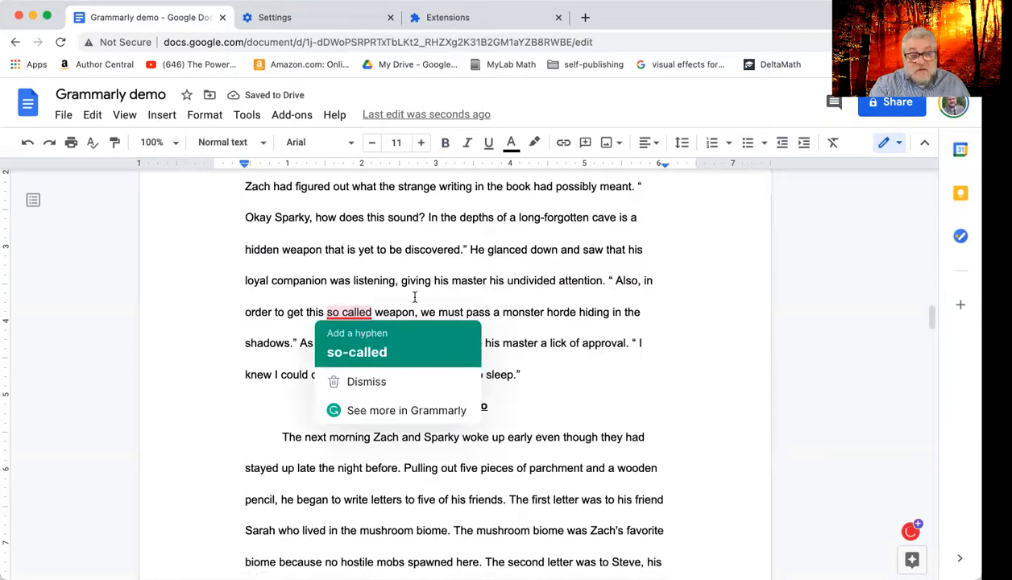
Accept the comma after "best friend" and the hyphen in "never-ending" in the Chapter two lines about Steve.
scroll(512, 277, down, 1)
scroll(512, 277, down, 5)
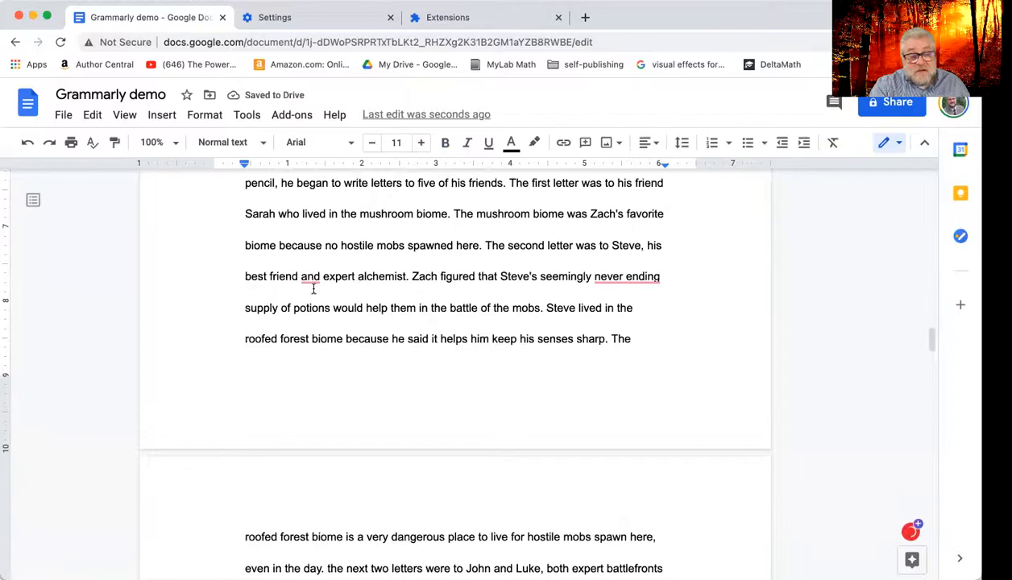
mouse_move(310, 278)
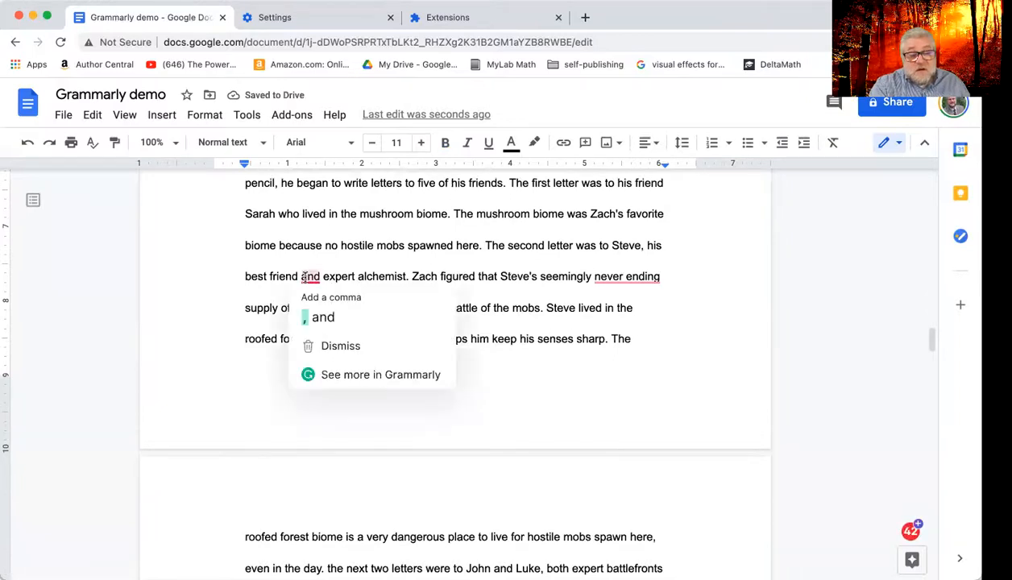
click(308, 321)
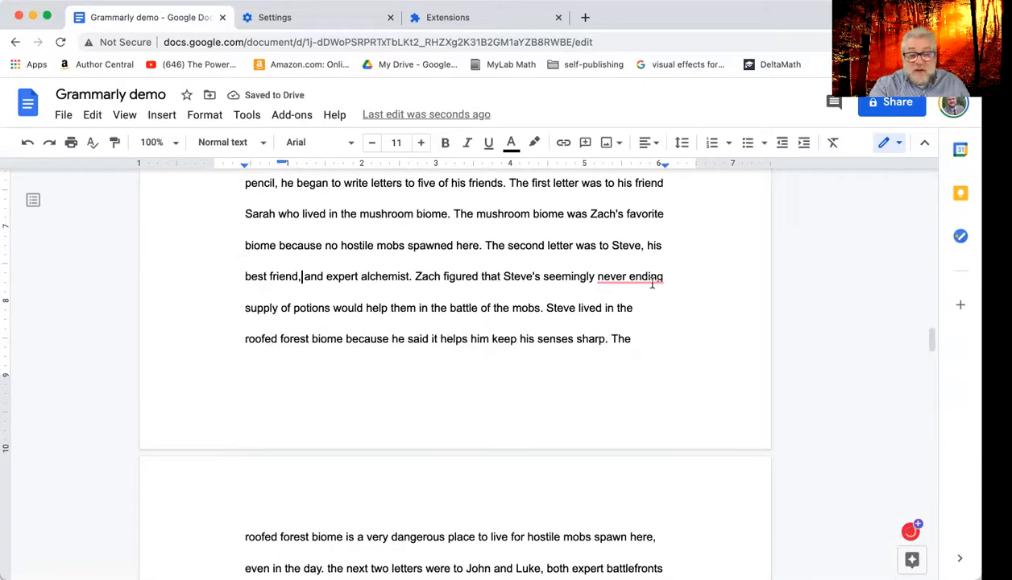
mouse_move(629, 280)
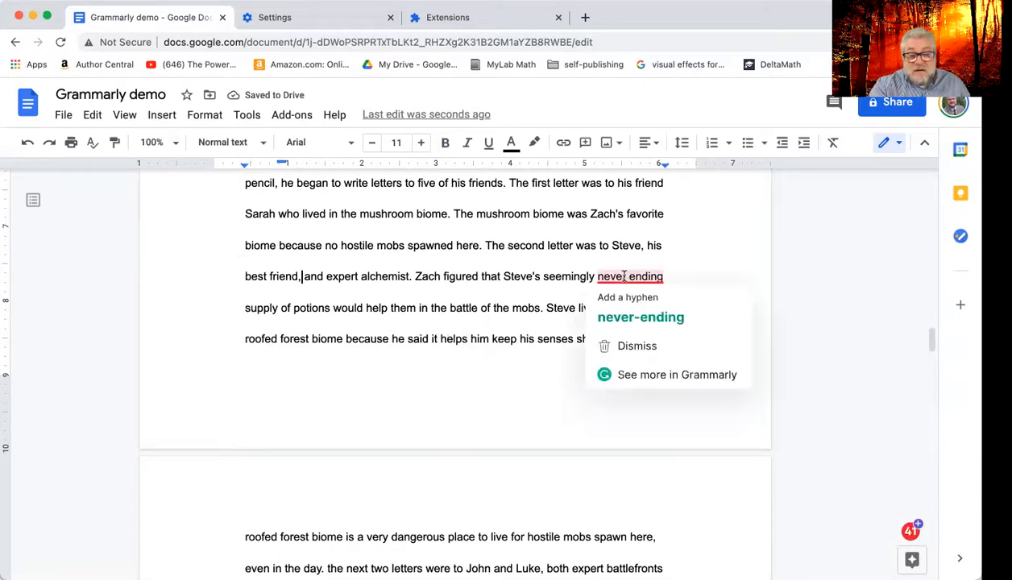
click(651, 317)
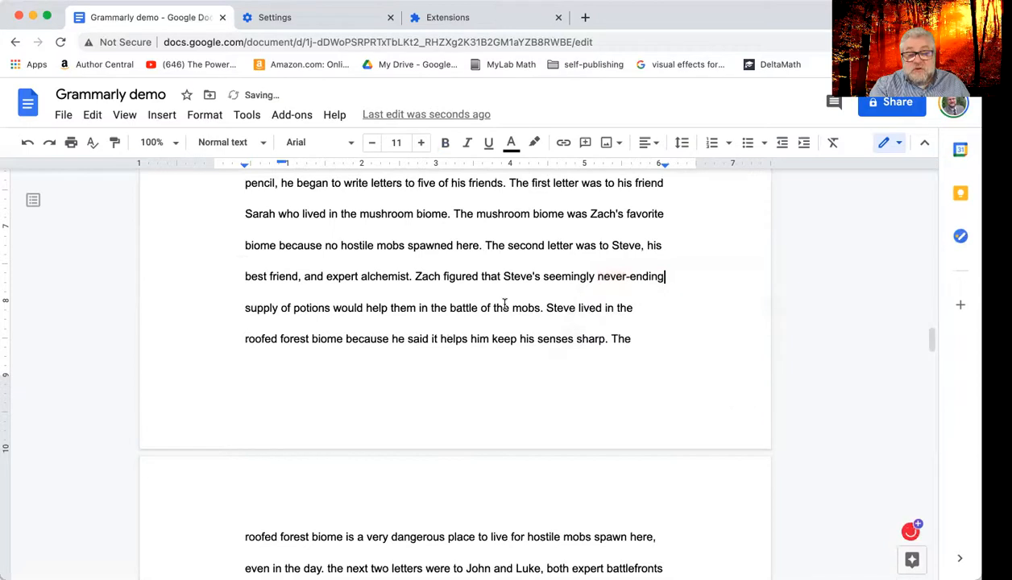
Accept "healthy" as the replacement for "health" in the sentence about the stack of swords and saddles.
scroll(497, 296, down, 3)
scroll(498, 295, down, 4)
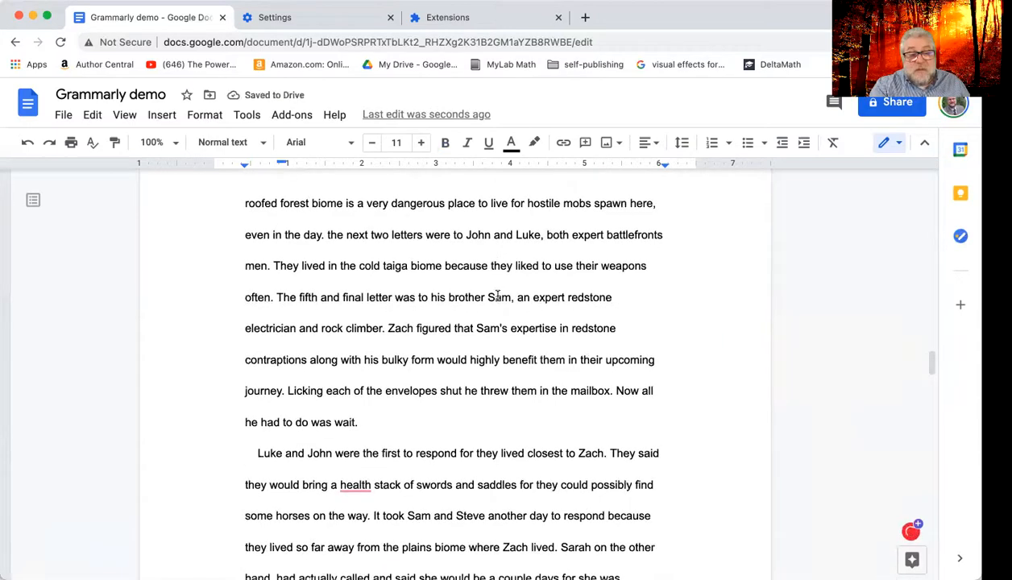
scroll(498, 296, down, 1)
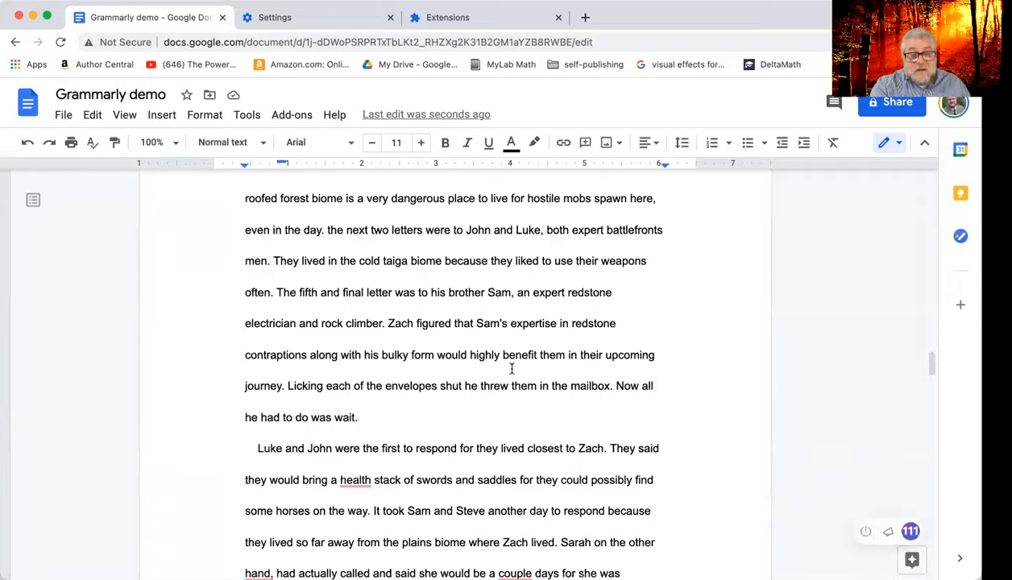
scroll(511, 368, up, 3)
scroll(512, 369, down, 5)
scroll(512, 369, down, 2)
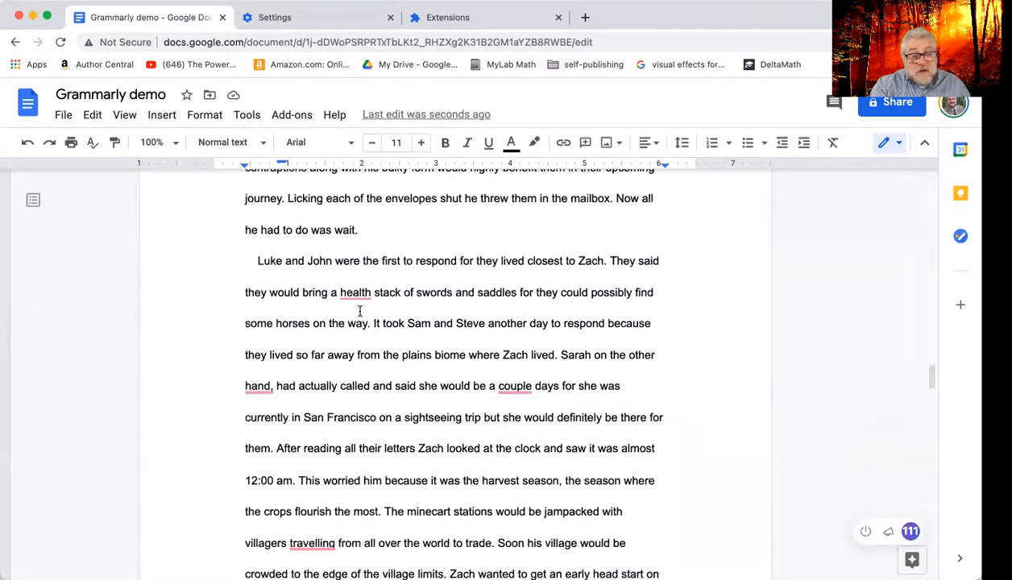
mouse_move(354, 297)
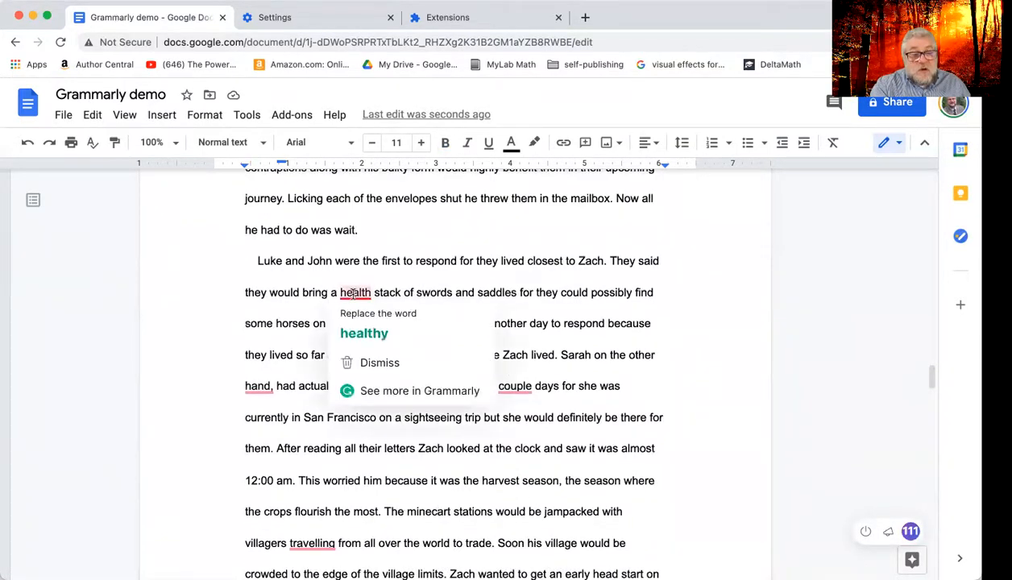
click(242, 354)
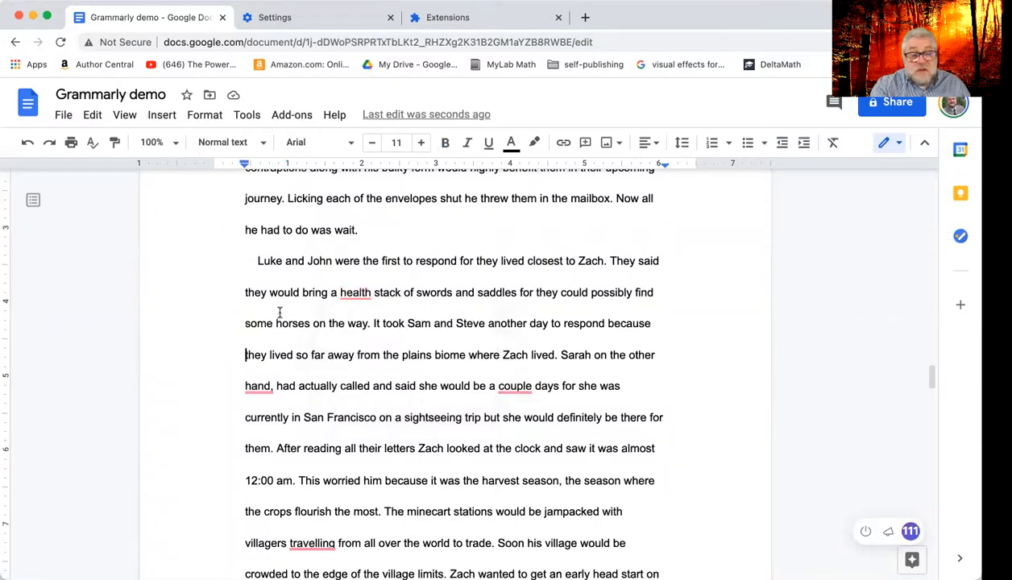
mouse_move(361, 294)
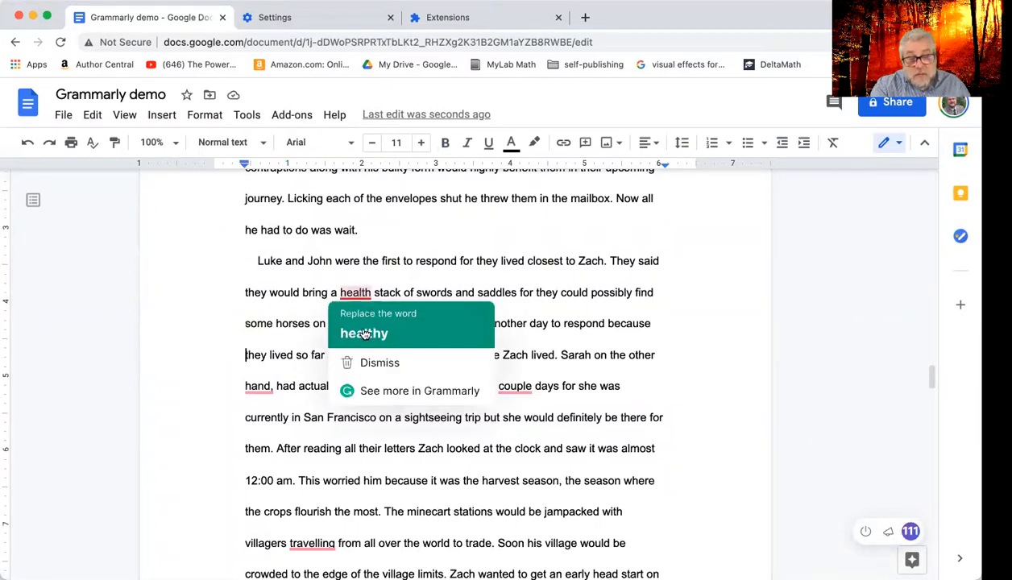
click(363, 330)
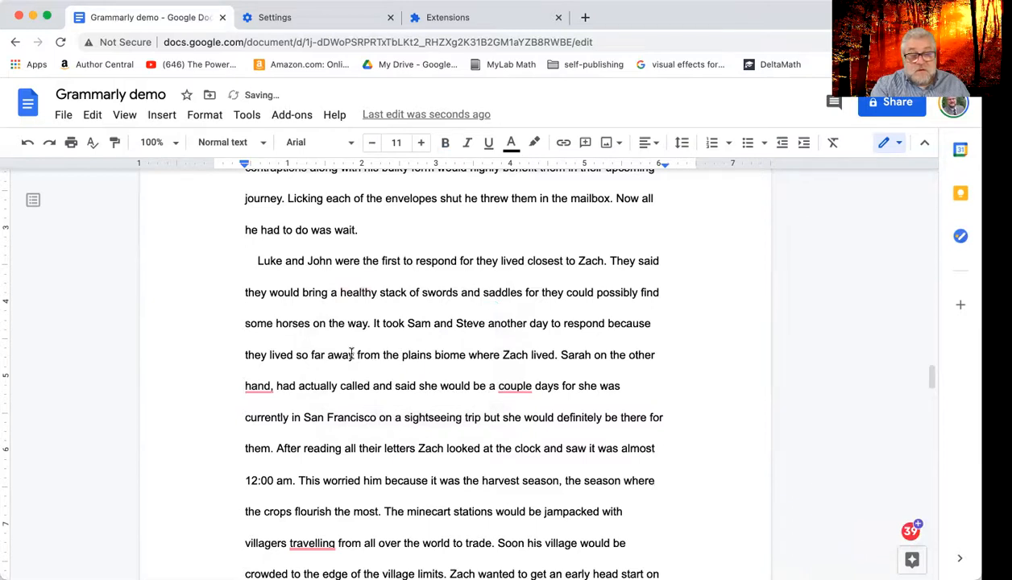
Accept removing the comma after "hand" in the sentence about Sarah, and accept the pair of commas around "on the other hand".
scroll(346, 348, down, 2)
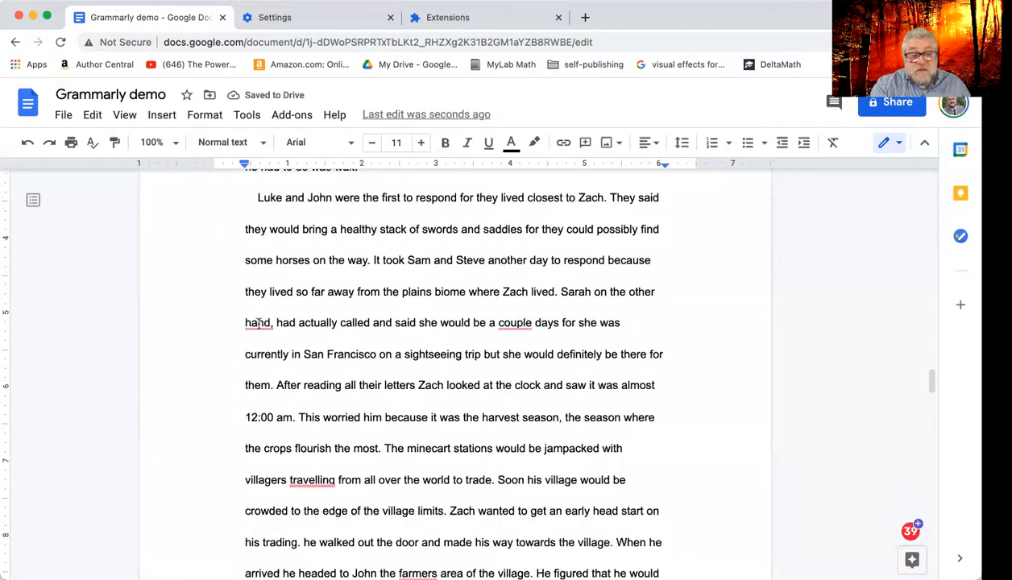
mouse_move(256, 324)
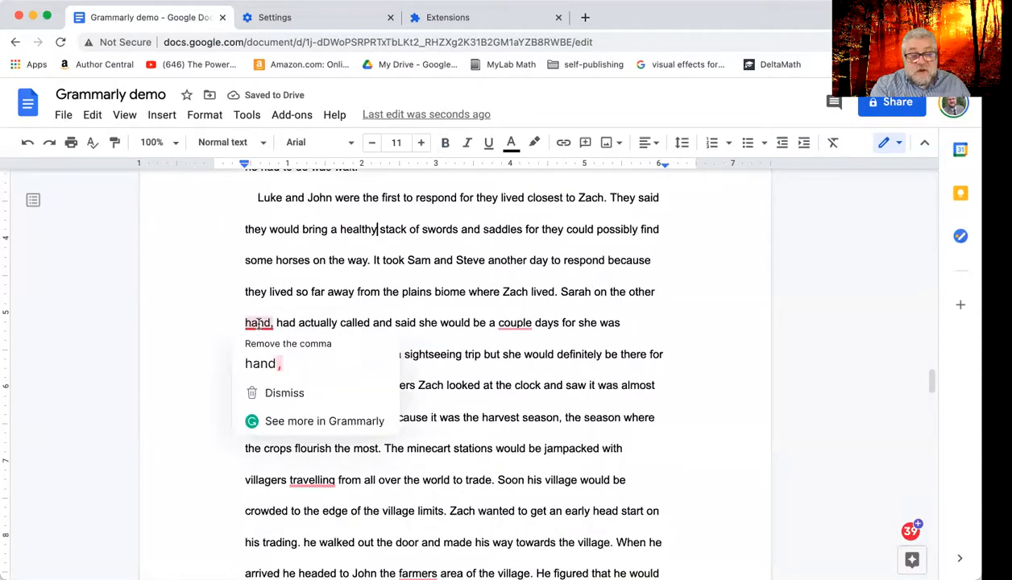
click(265, 365)
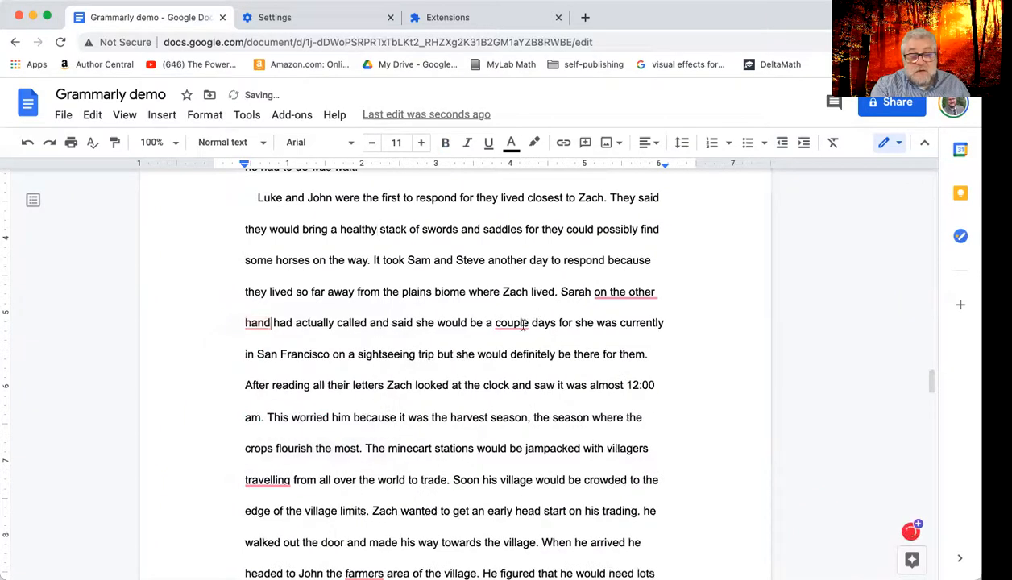
click(365, 419)
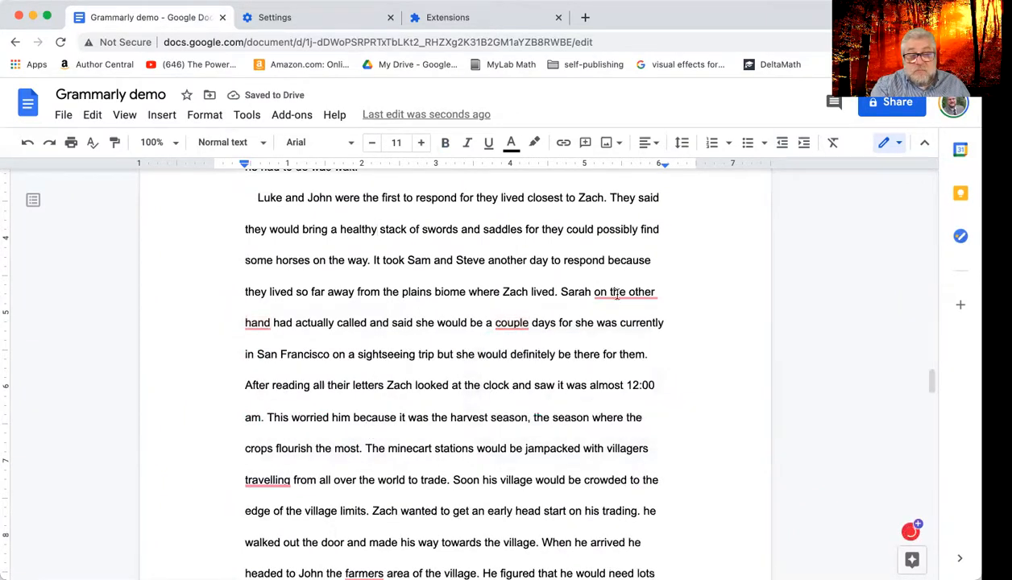
mouse_move(620, 288)
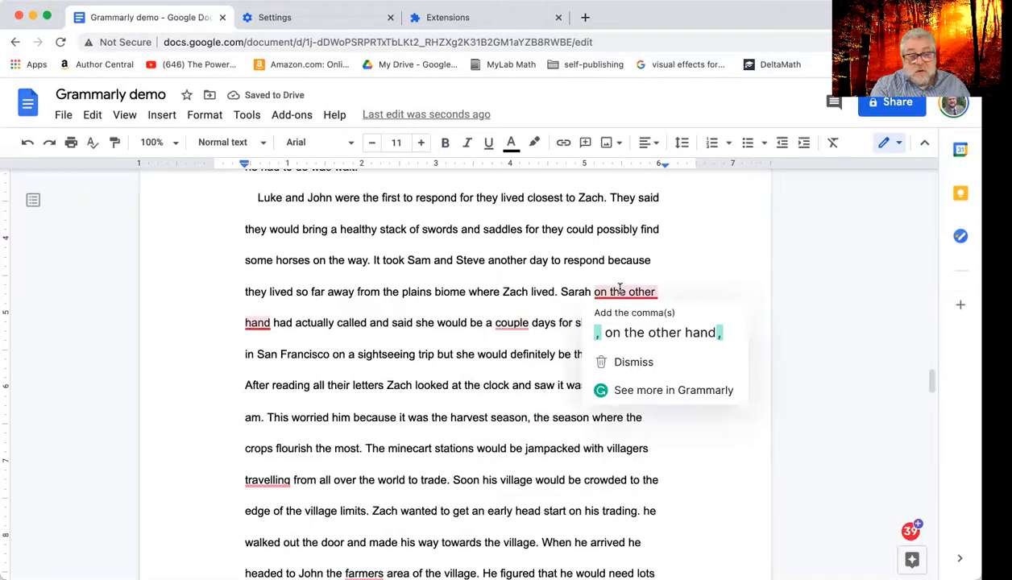
click(634, 336)
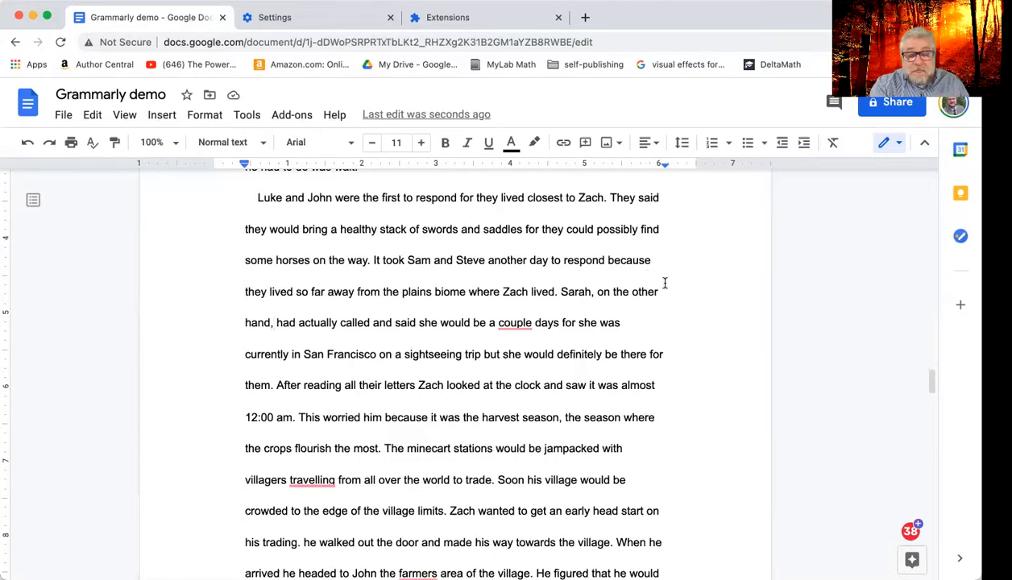
Accept "couple of" in the sentence about Sarah and the spelling "traveling" in the sentence about the villagers.
mouse_move(521, 316)
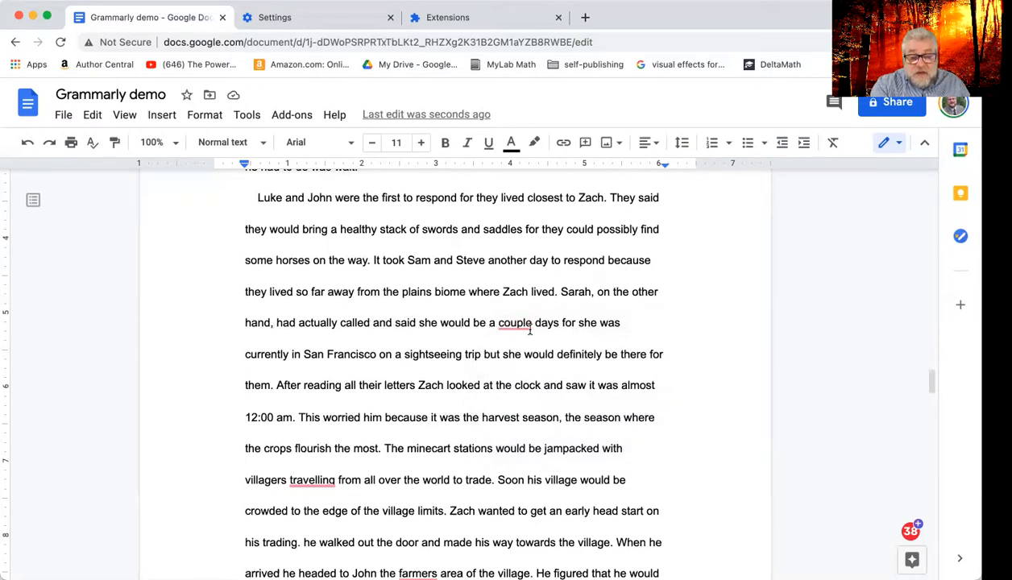
click(522, 360)
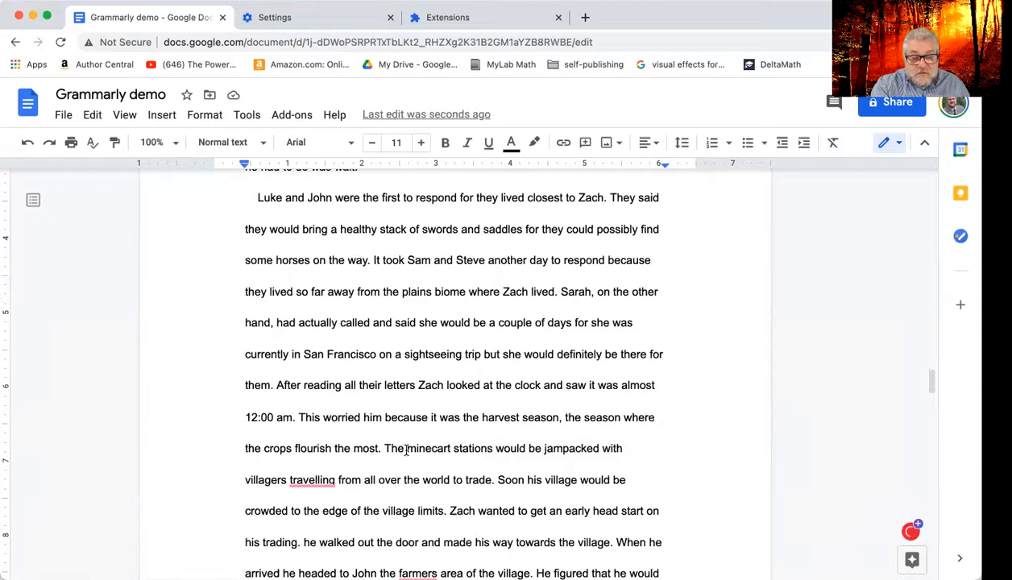
scroll(399, 439, down, 3)
mouse_move(310, 361)
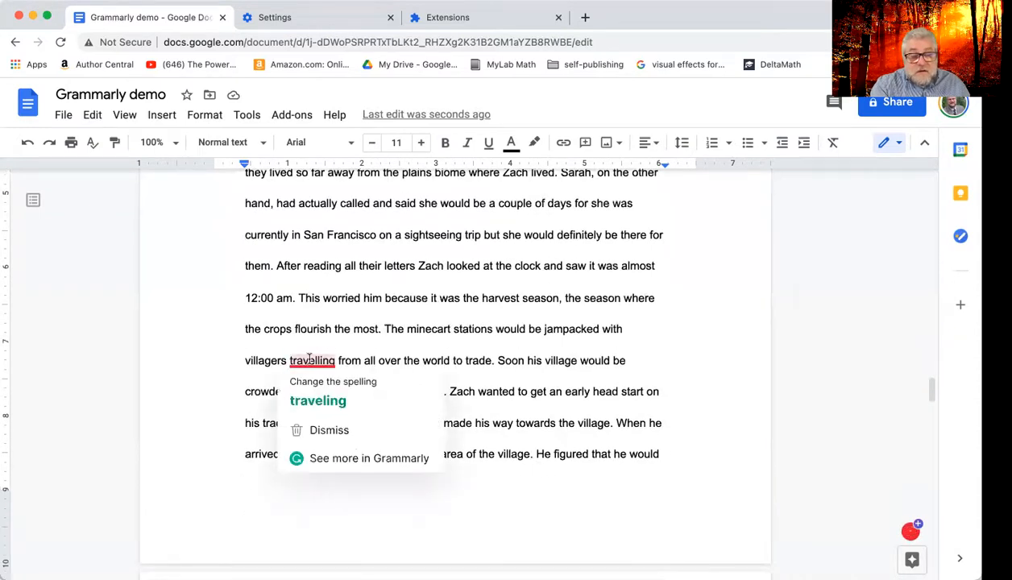
click(326, 407)
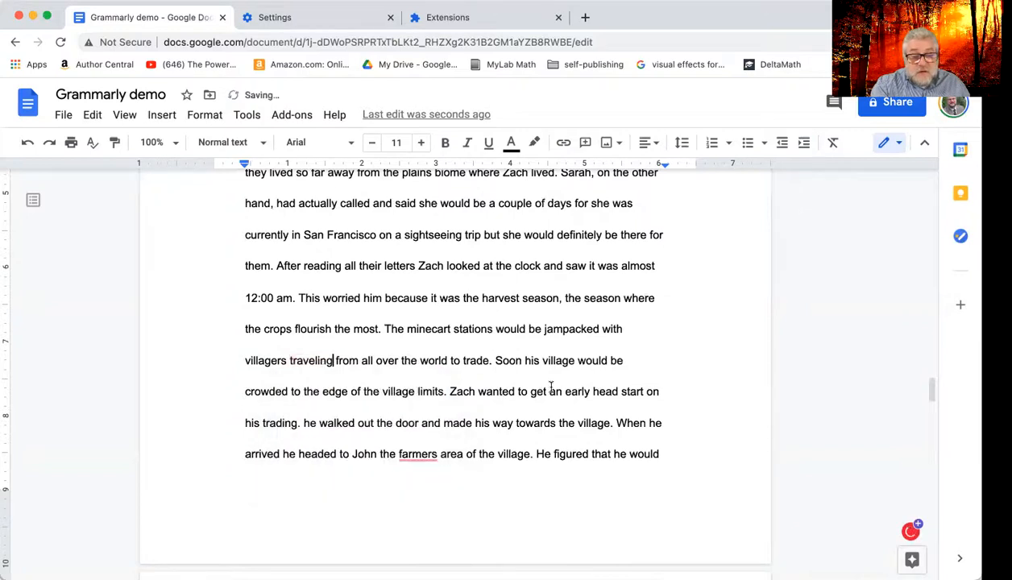
Accept the singular possessive "farmer's" in both the village area sentence and the shop sentence on the following page.
scroll(550, 387, down, 2)
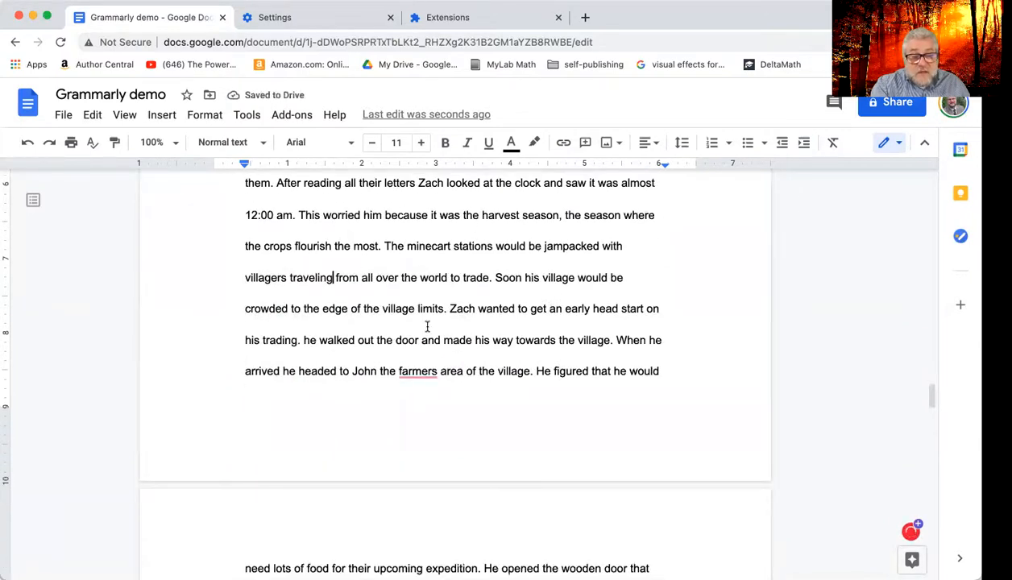
mouse_move(412, 372)
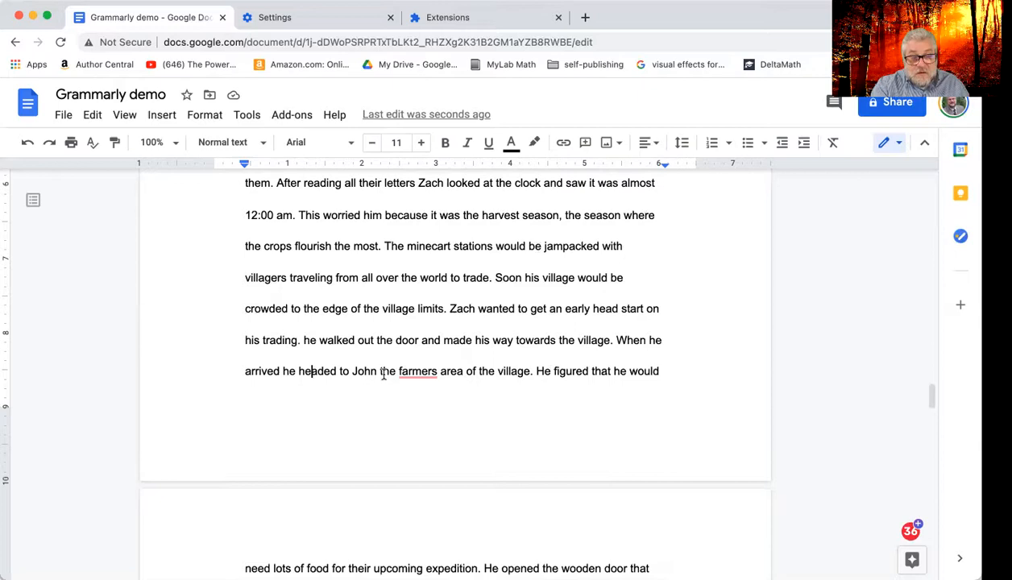
click(424, 373)
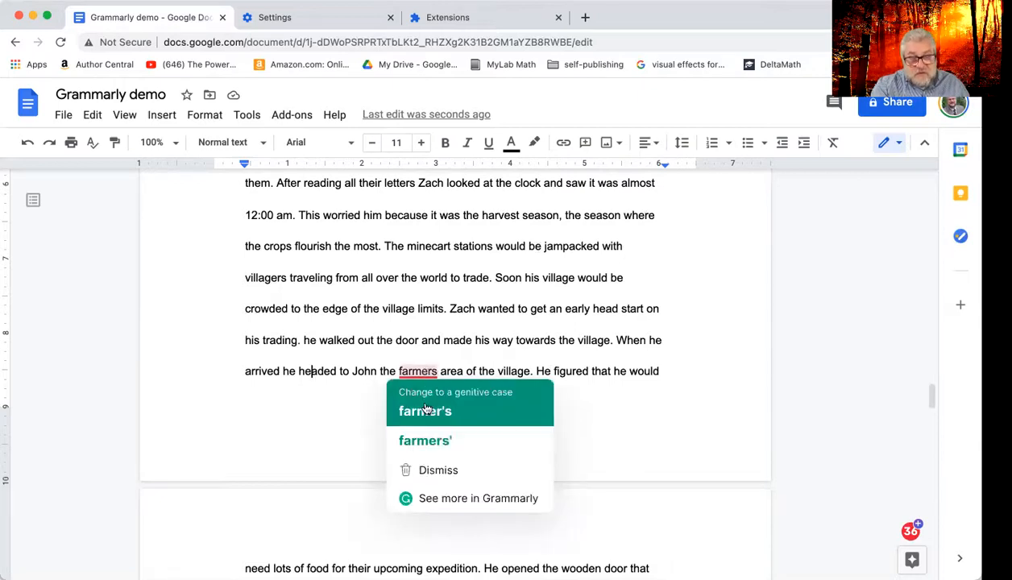
click(425, 412)
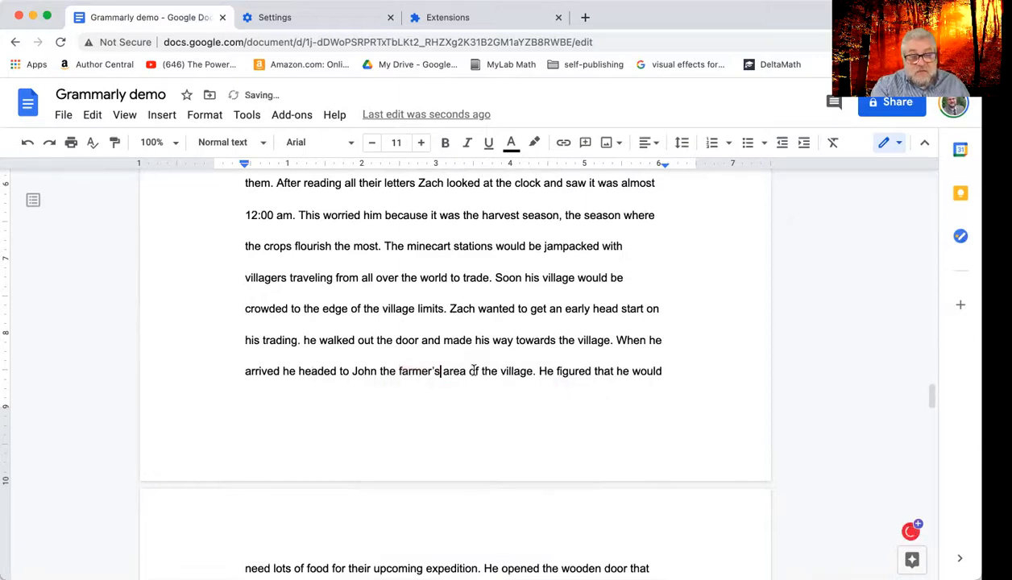
scroll(493, 365, down, 2)
scroll(501, 368, down, 3)
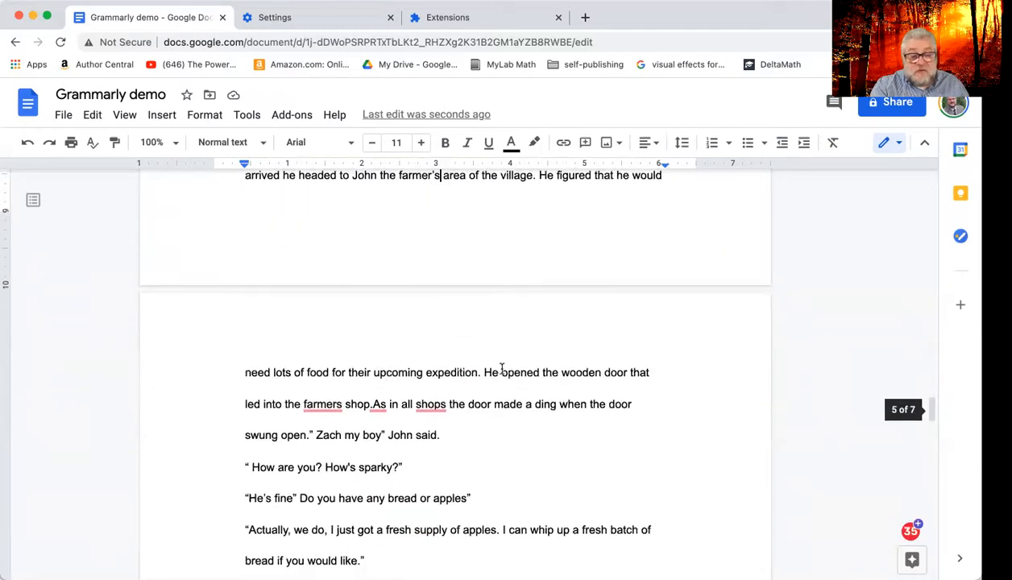
scroll(501, 368, down, 2)
mouse_move(313, 316)
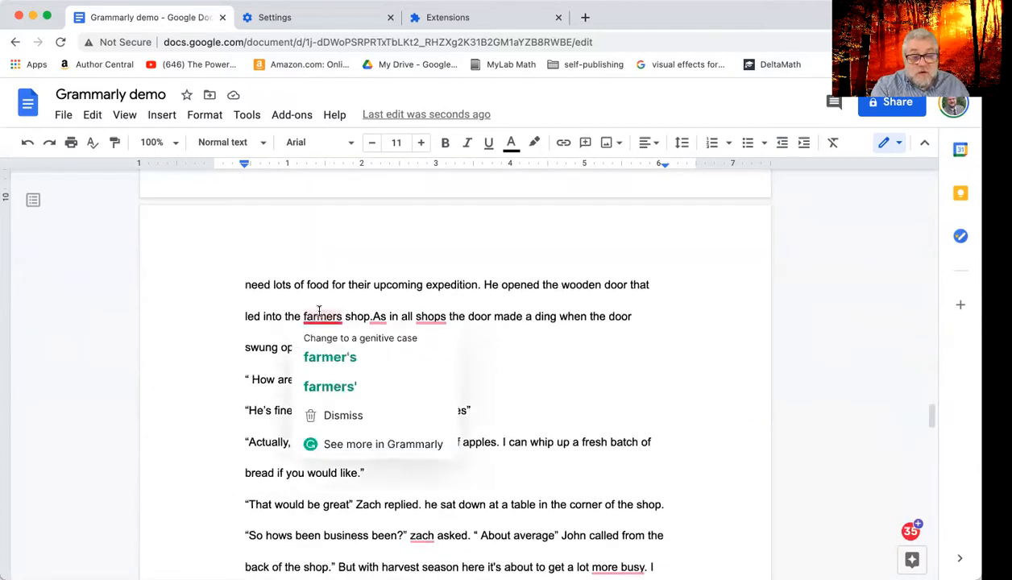
click(327, 352)
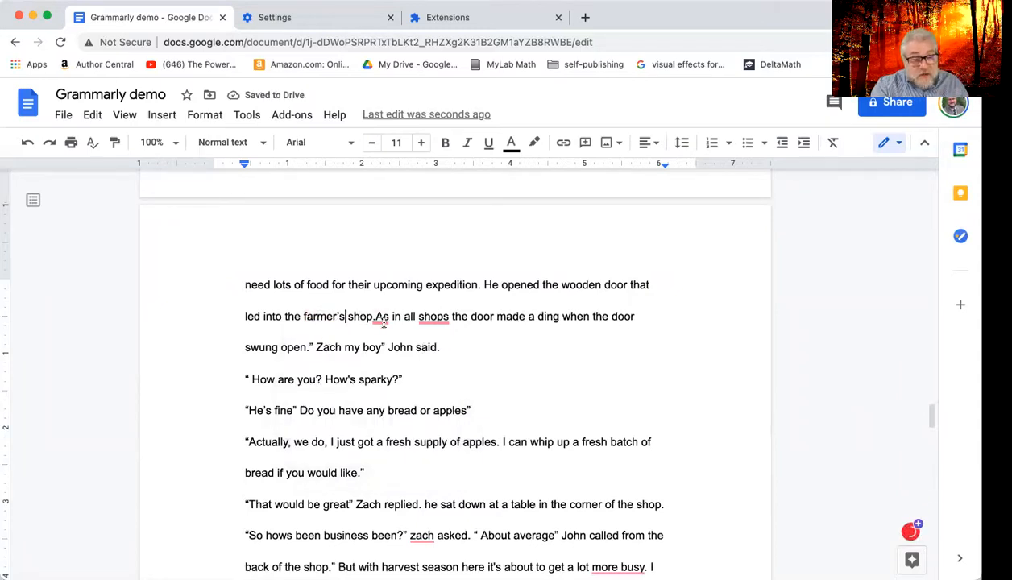
Accept the missing space before "As" and the comma after "shops" in the sentence about the door's ding.
mouse_move(383, 323)
click(386, 357)
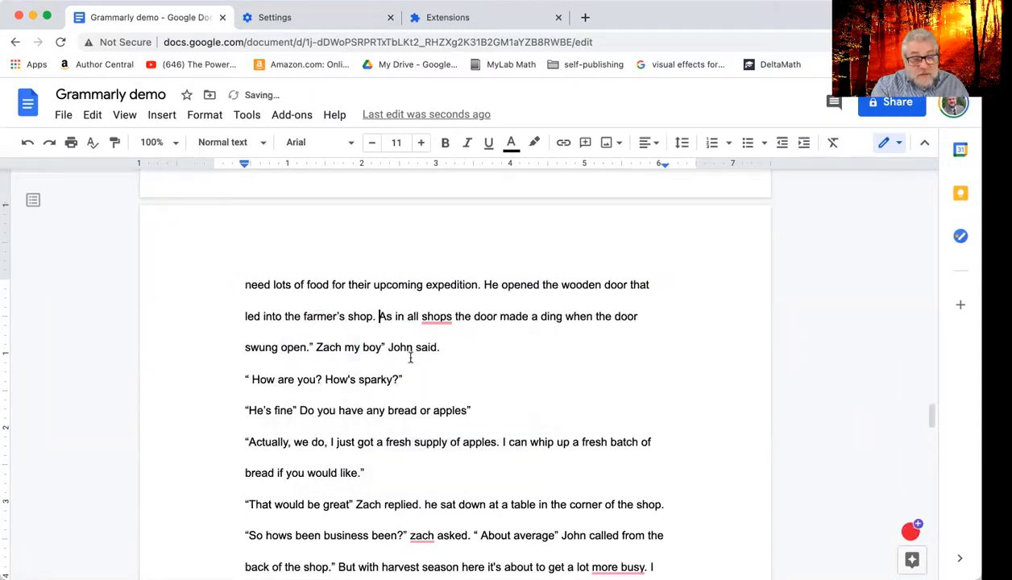
mouse_move(437, 317)
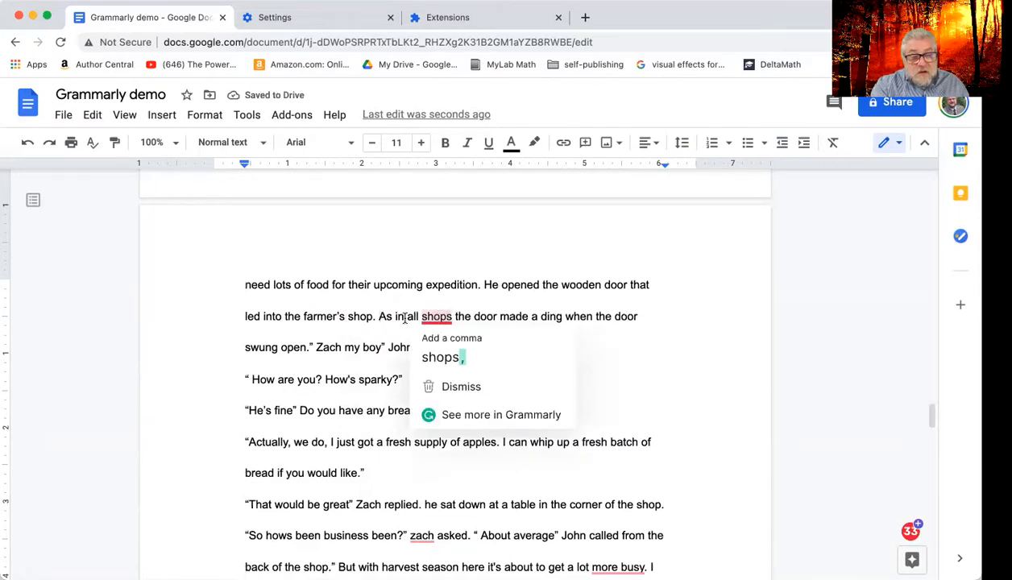
click(445, 355)
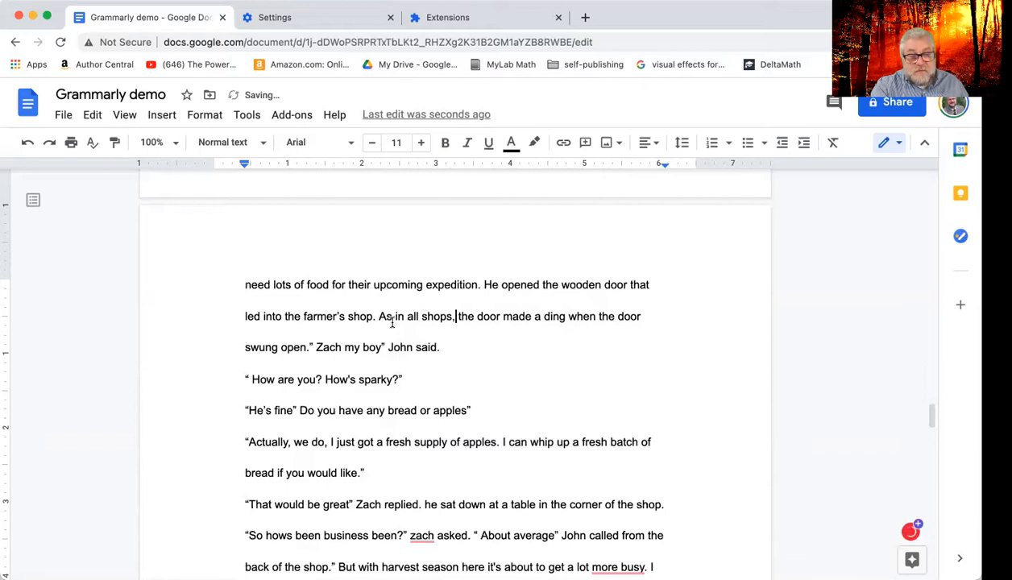
Delete the extra space between the opening quotation mark and "How are you?".
scroll(493, 381, down, 2)
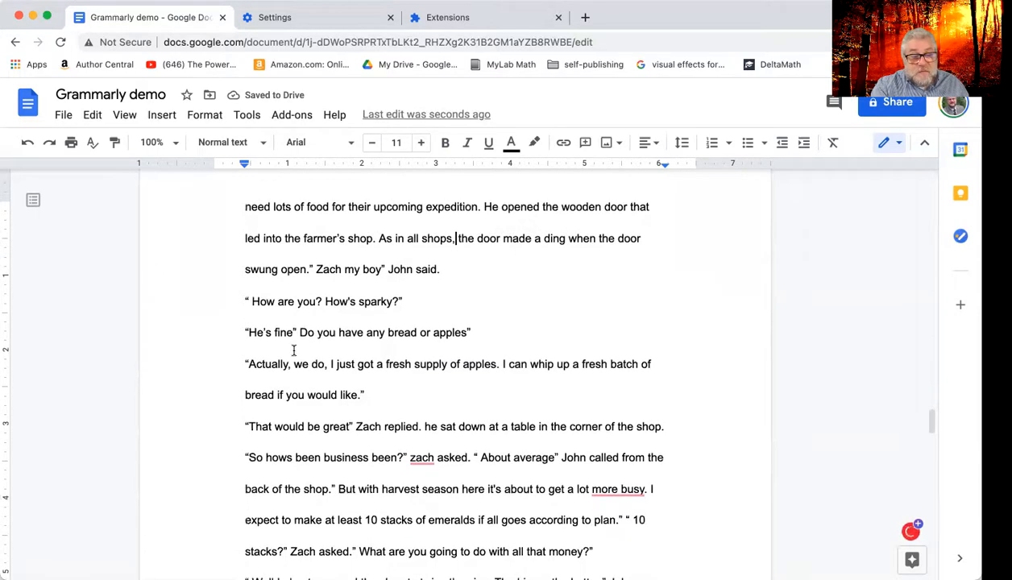
click(252, 300)
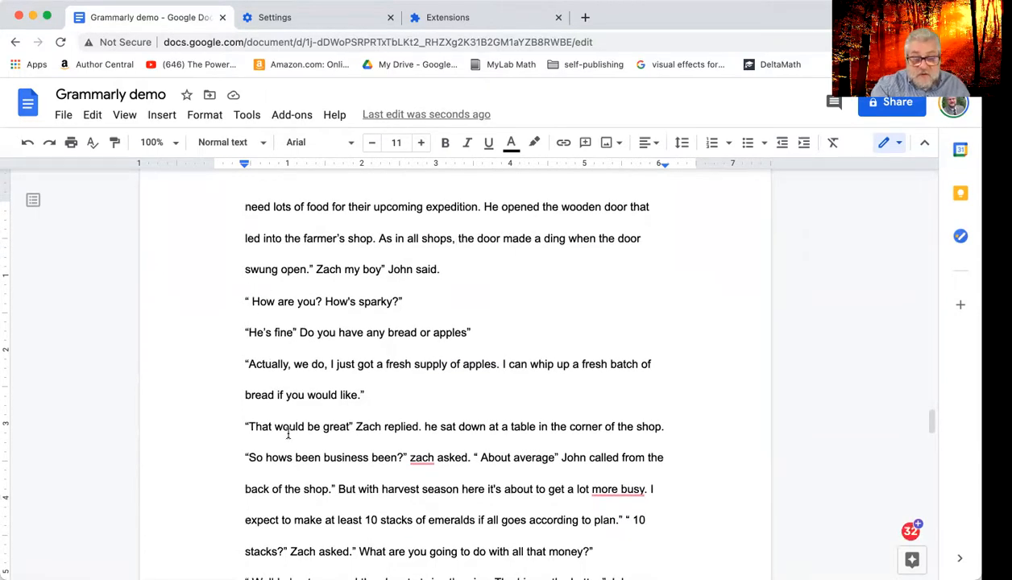
key(BackSpace)
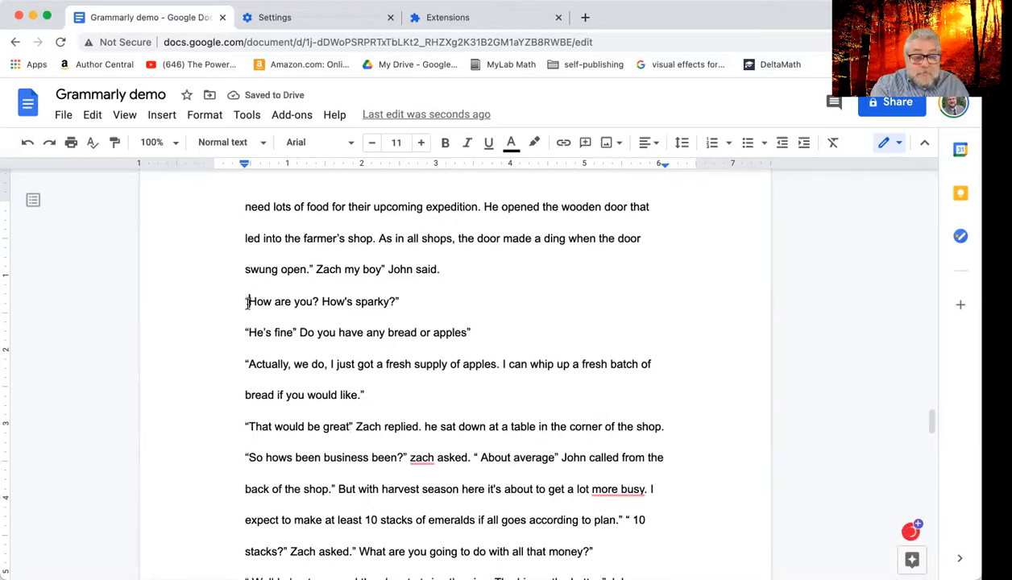
Insert a comma after "great" inside the quotation "That would be great".
scroll(379, 384, down, 3)
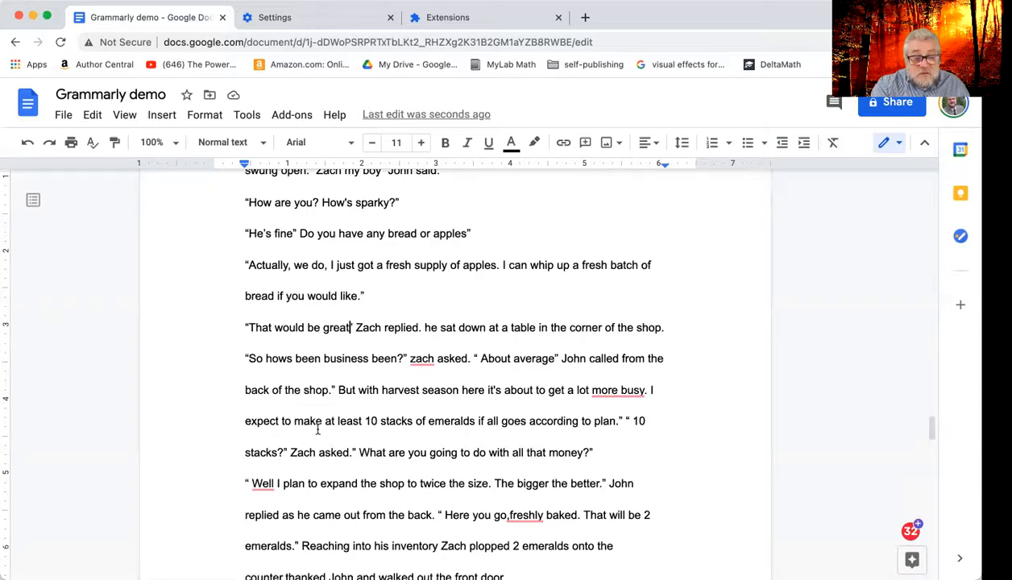
click(351, 328)
text(,)
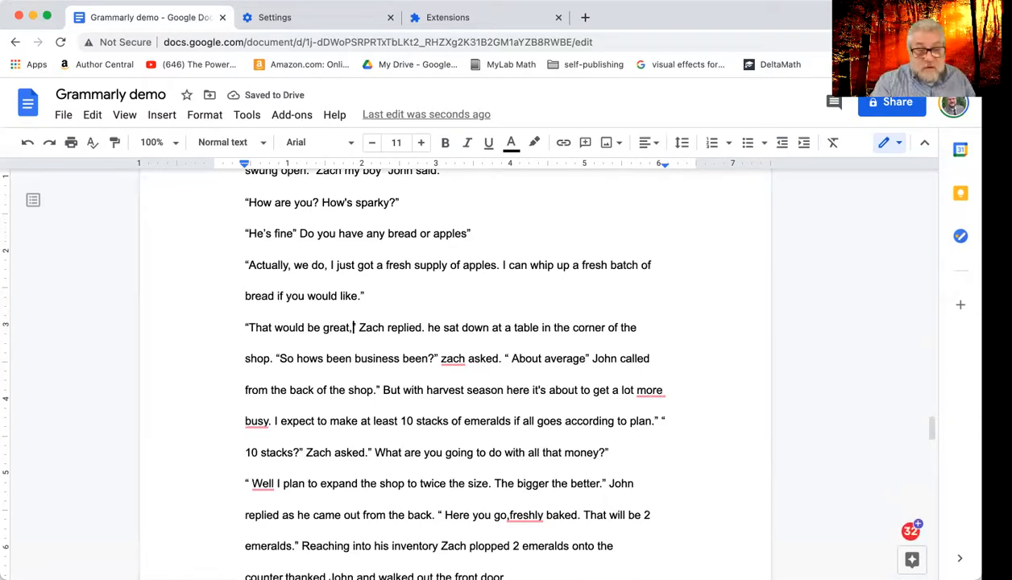
Accept the capitalized "Zach" before "asked" and insert a comma after "About average" inside the closing quotation mark.
mouse_move(451, 360)
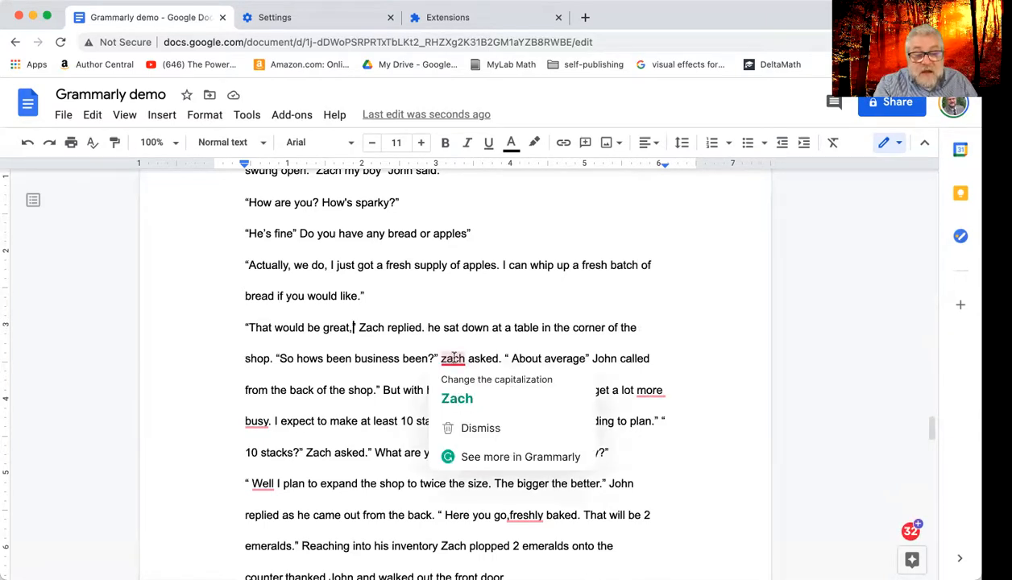
click(457, 395)
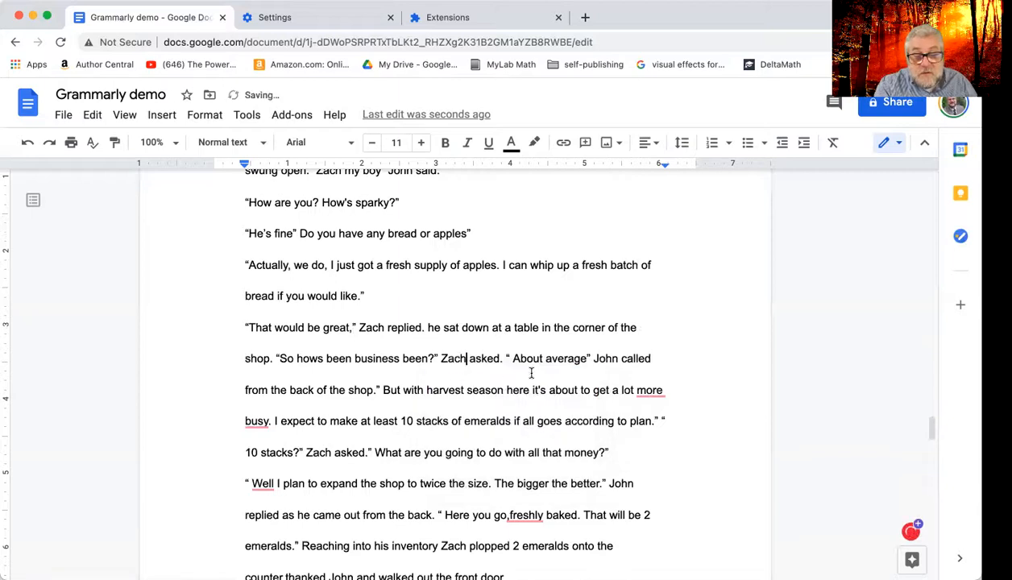
click(587, 359)
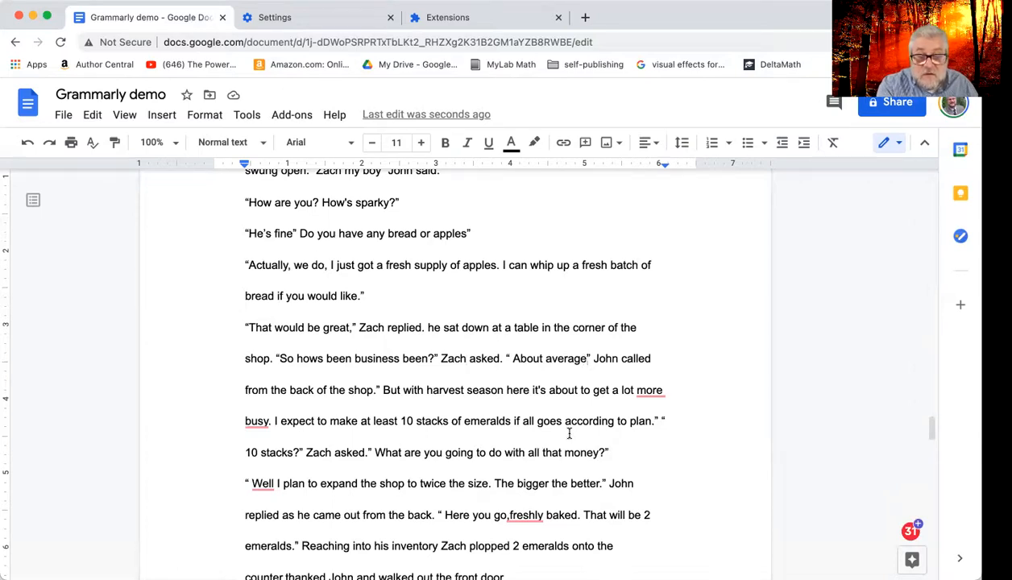
text(,)
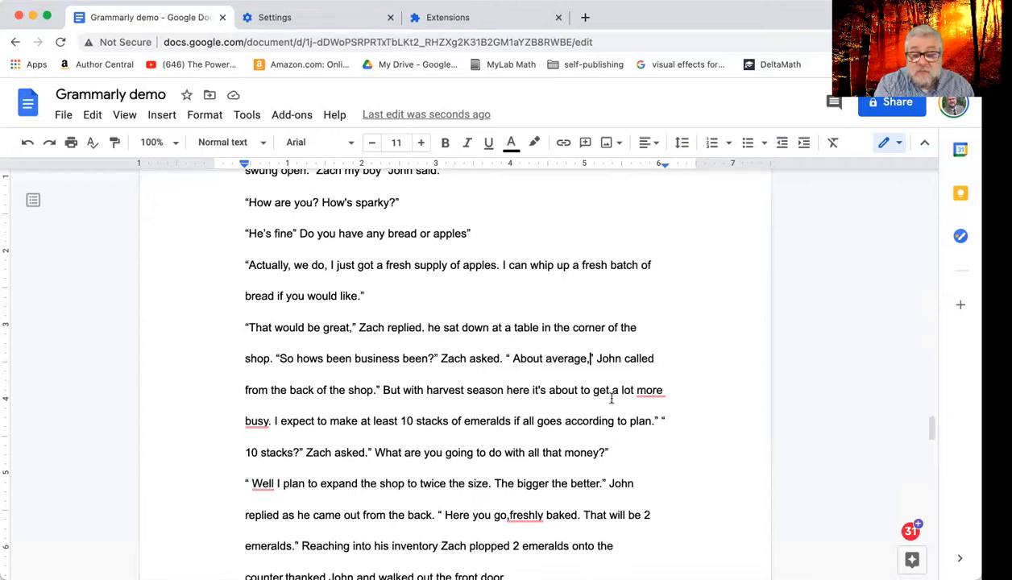
Accept "busier" as the replacement for "more busy" in the harvest season sentence.
mouse_move(652, 392)
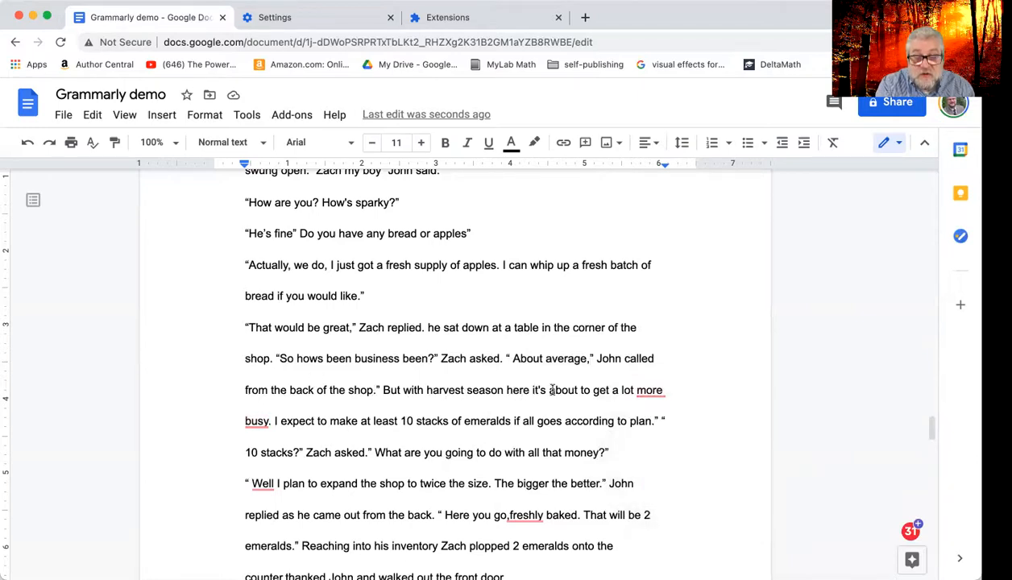
mouse_move(655, 393)
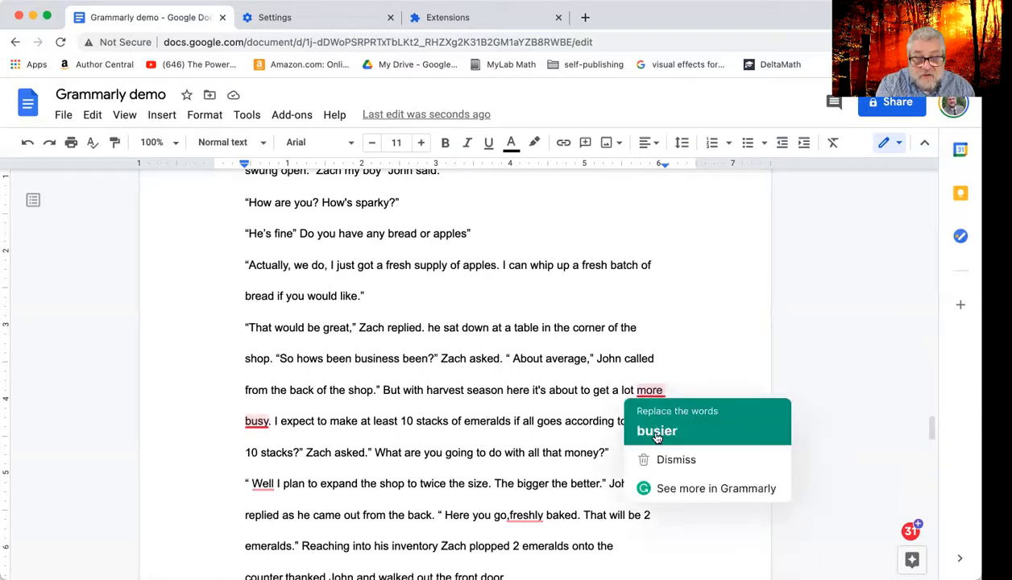
click(654, 431)
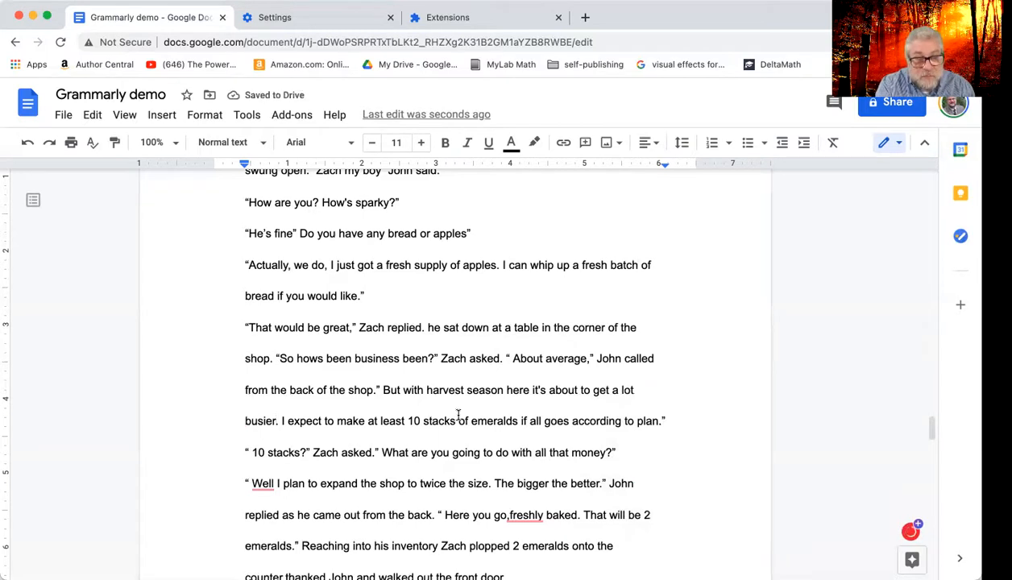
Accept the comma after "Well" and the missing space before "freshly baked" in John's reply.
scroll(353, 484, down, 3)
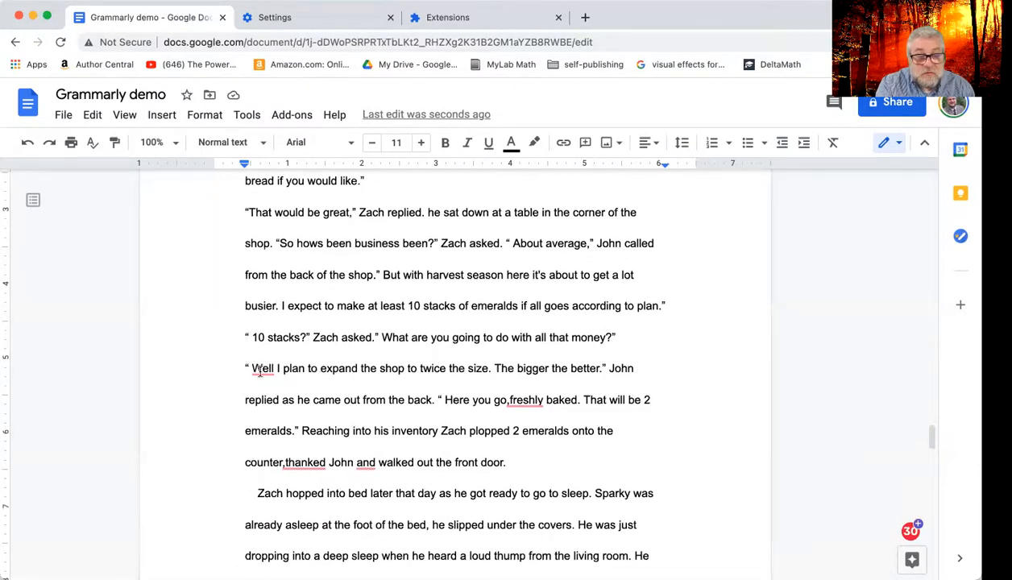
mouse_move(262, 371)
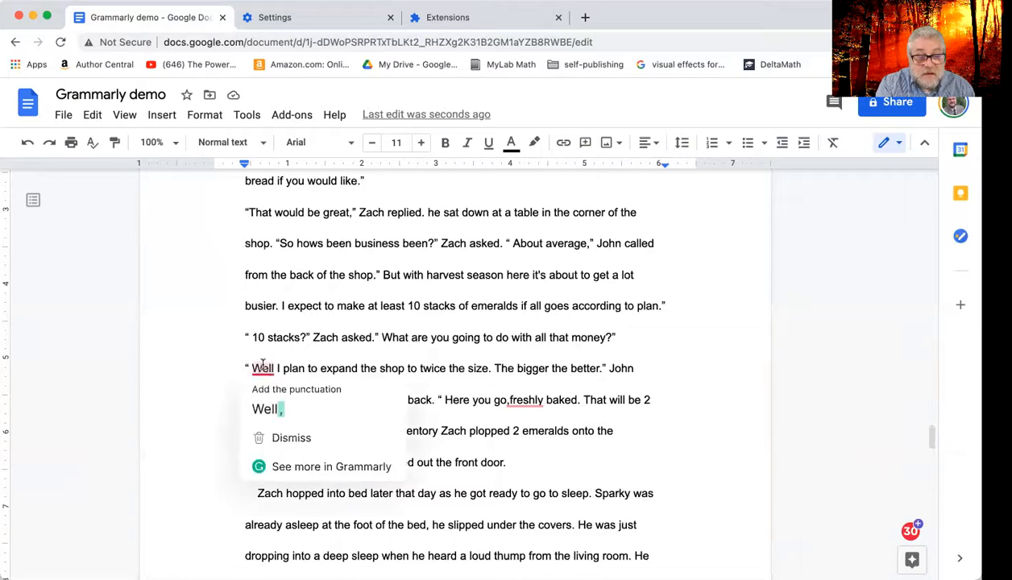
click(269, 407)
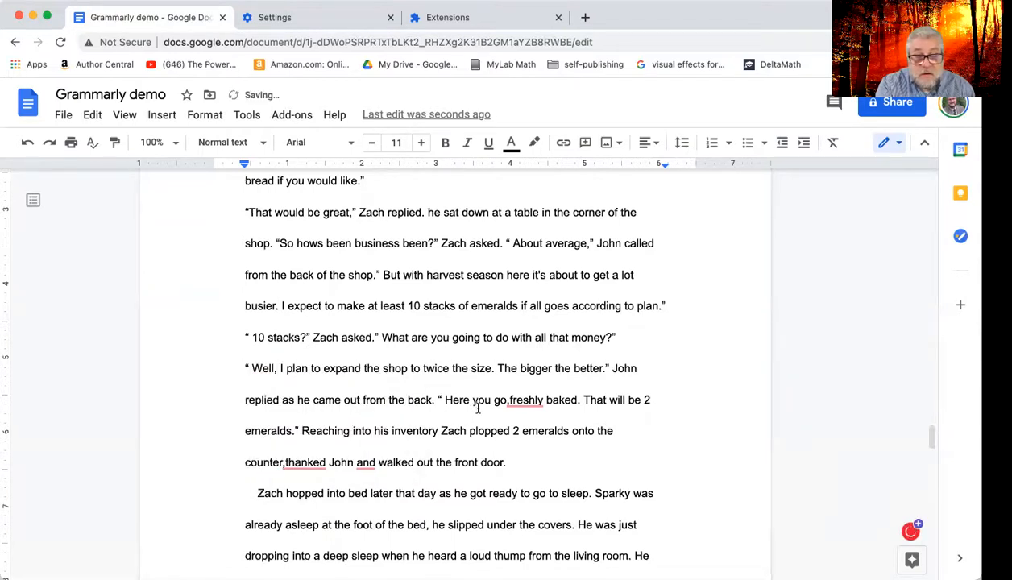
mouse_move(523, 400)
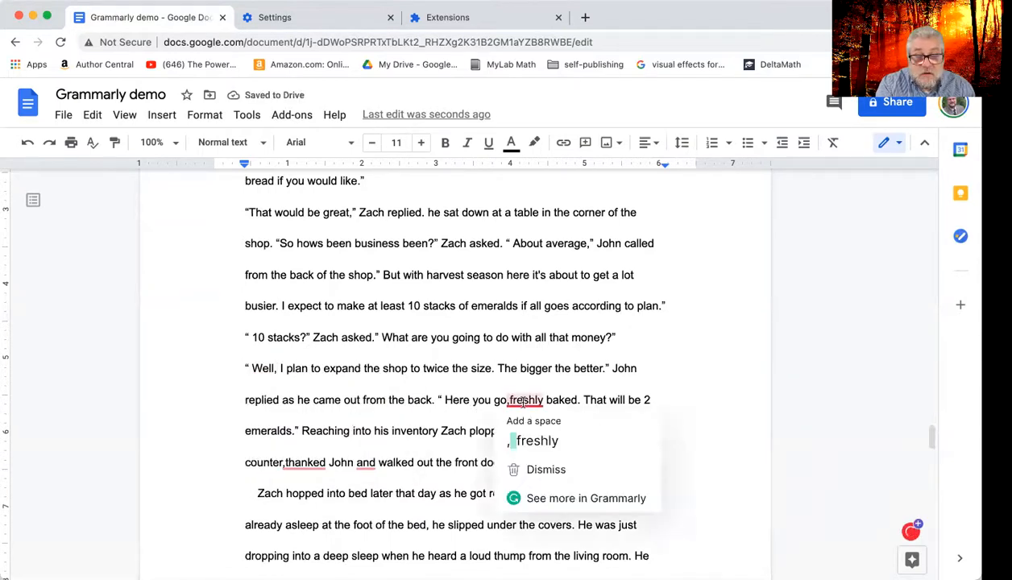
click(528, 437)
Accept the missing space before "thanked" and the comma after "John" in the sentence about leaving the shop.
scroll(542, 411, down, 1)
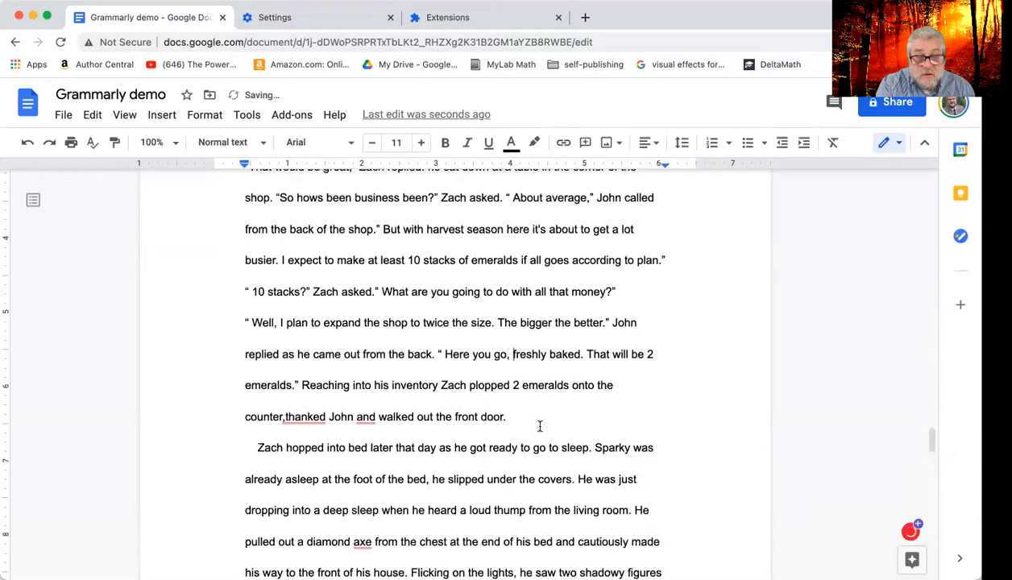
mouse_move(303, 426)
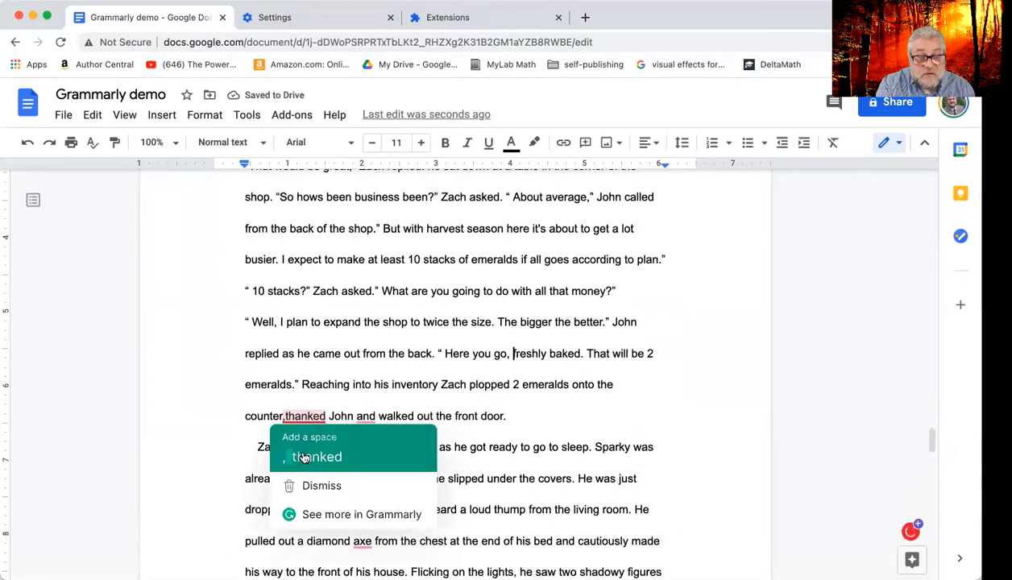
click(310, 456)
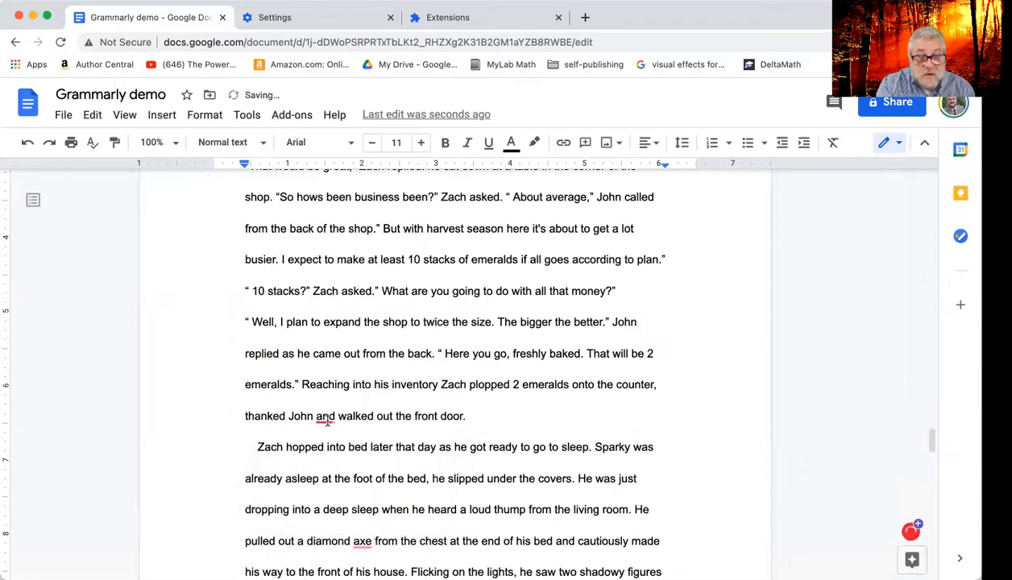
mouse_move(327, 422)
click(326, 457)
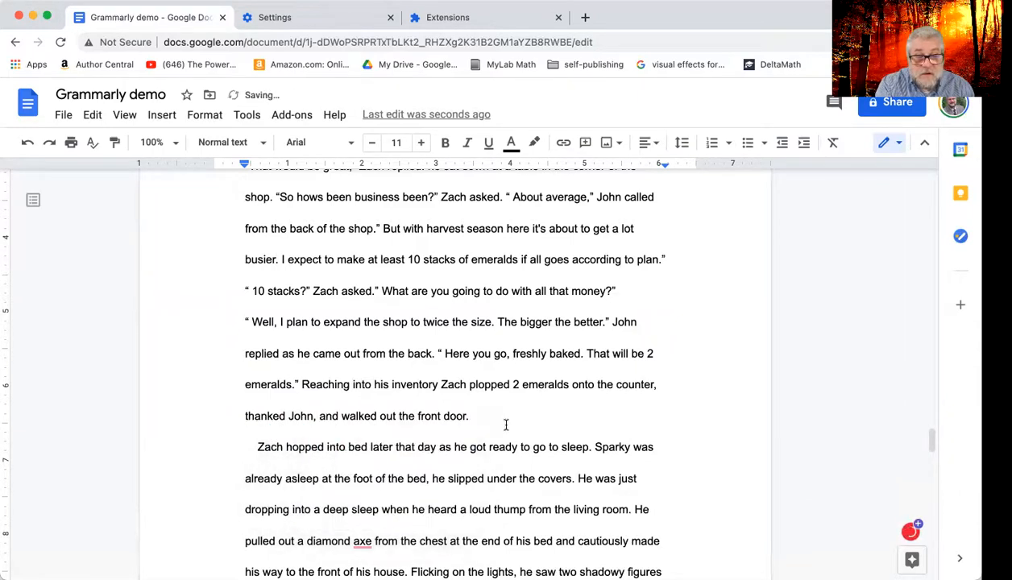
Accept the comma after "asked" and the comma before "Zach" in the passage about the male voice at the door.
scroll(506, 425, down, 2)
scroll(506, 423, down, 3)
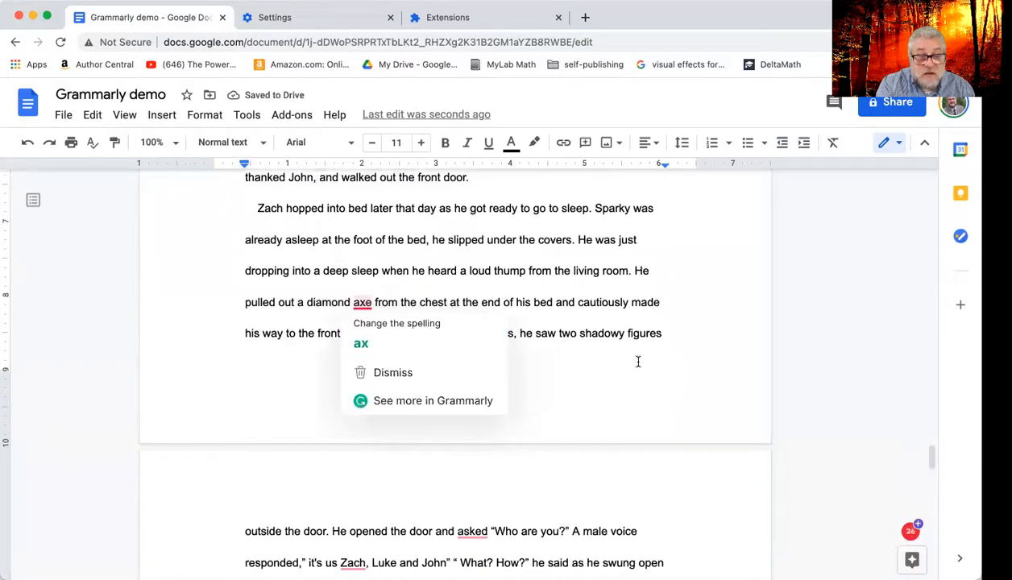
click(637, 361)
scroll(638, 362, down, 1)
scroll(638, 362, down, 4)
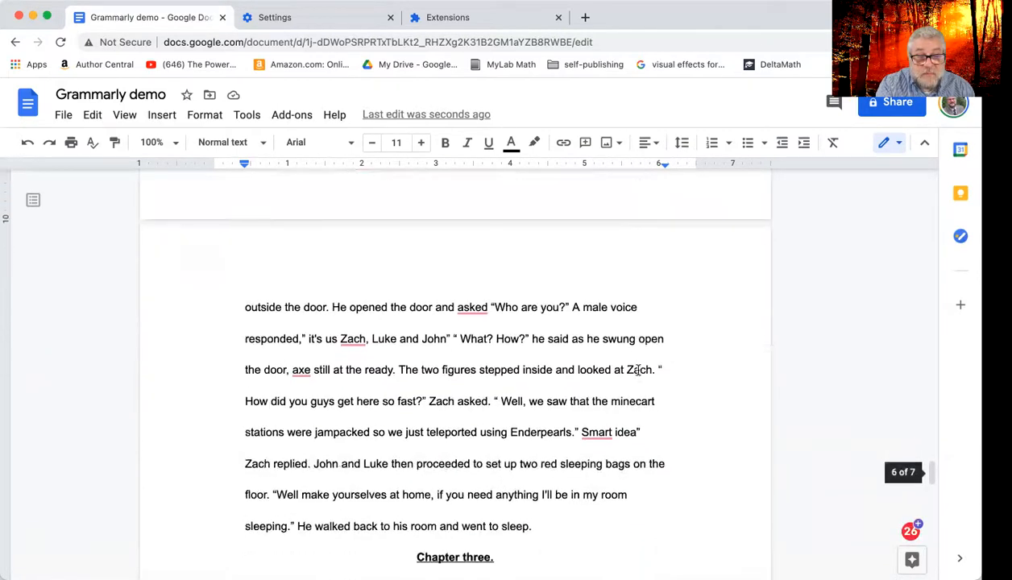
mouse_move(475, 304)
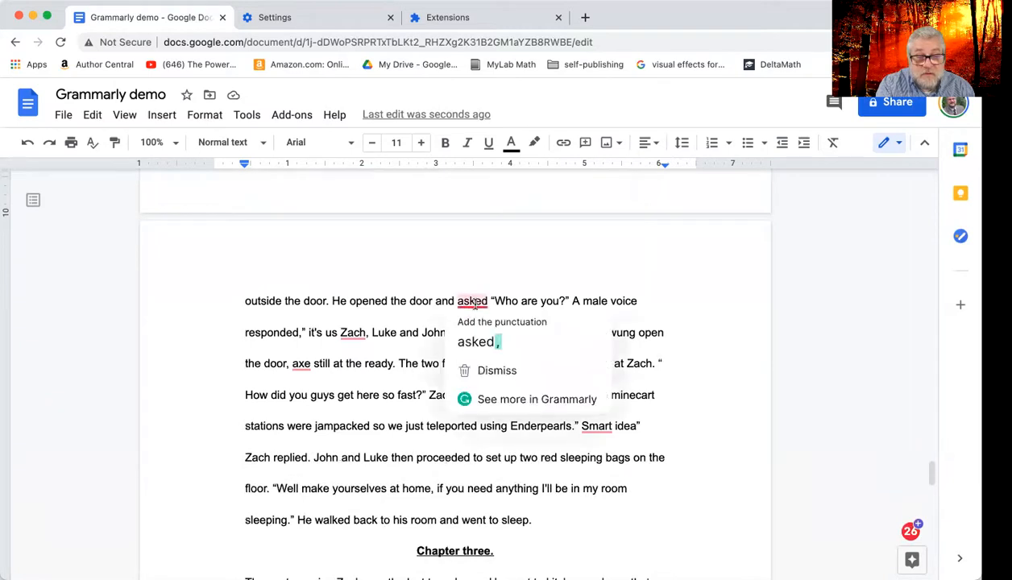
click(484, 344)
mouse_move(352, 334)
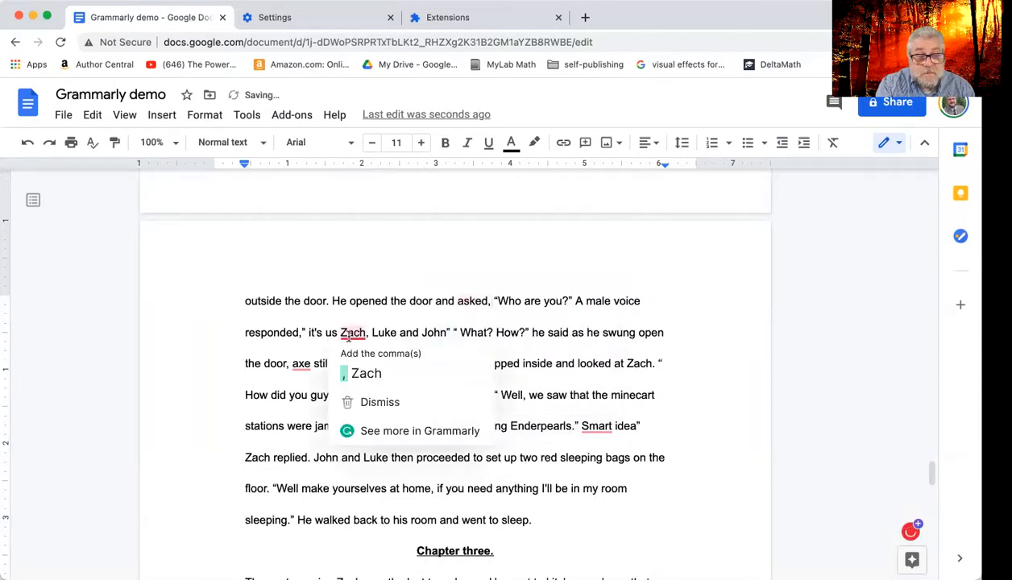
click(363, 377)
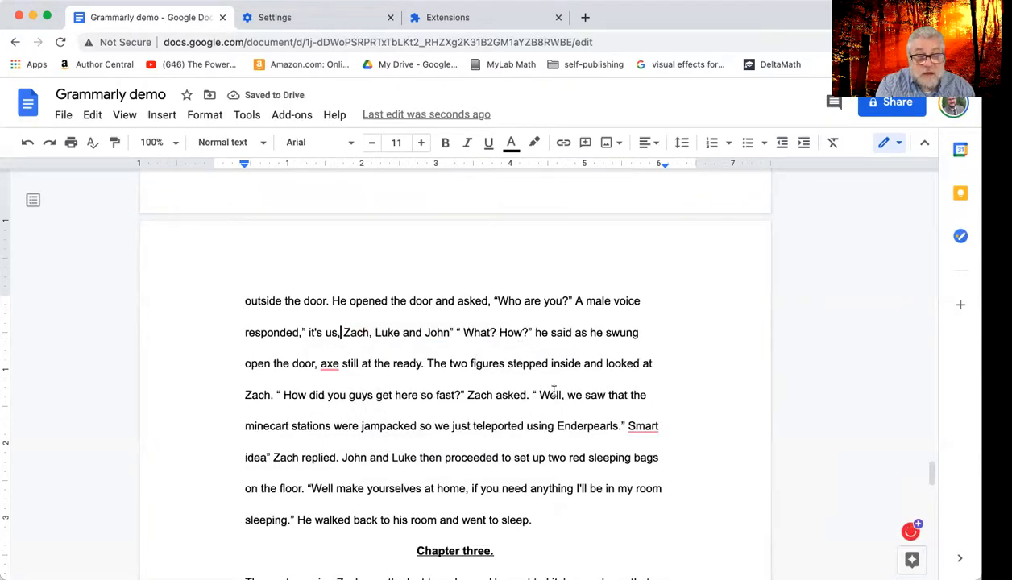
Accept the article "the" before "kitchen" and the missing space before "After" in the opening of Chapter three.
scroll(565, 392, down, 1)
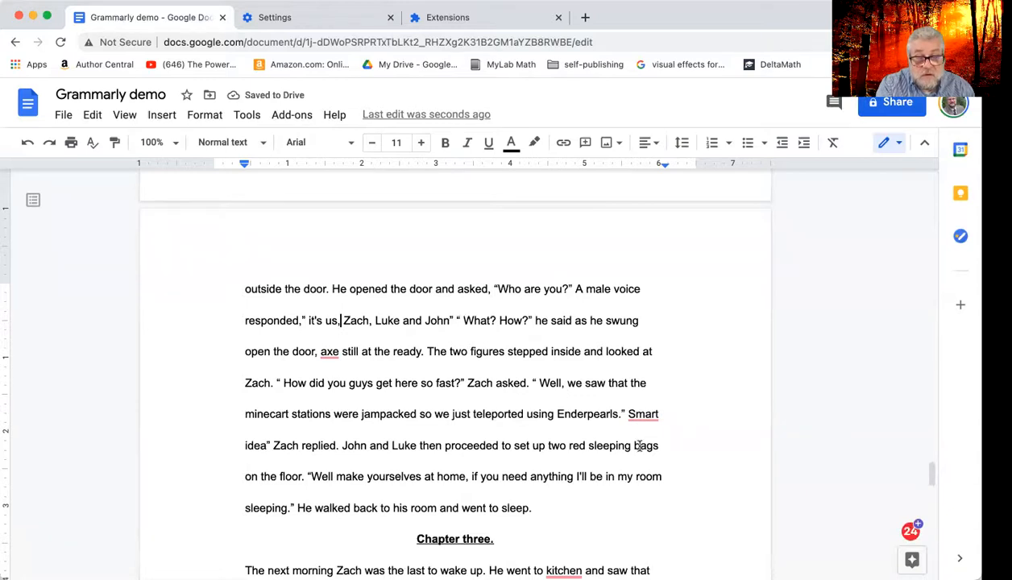
mouse_move(648, 413)
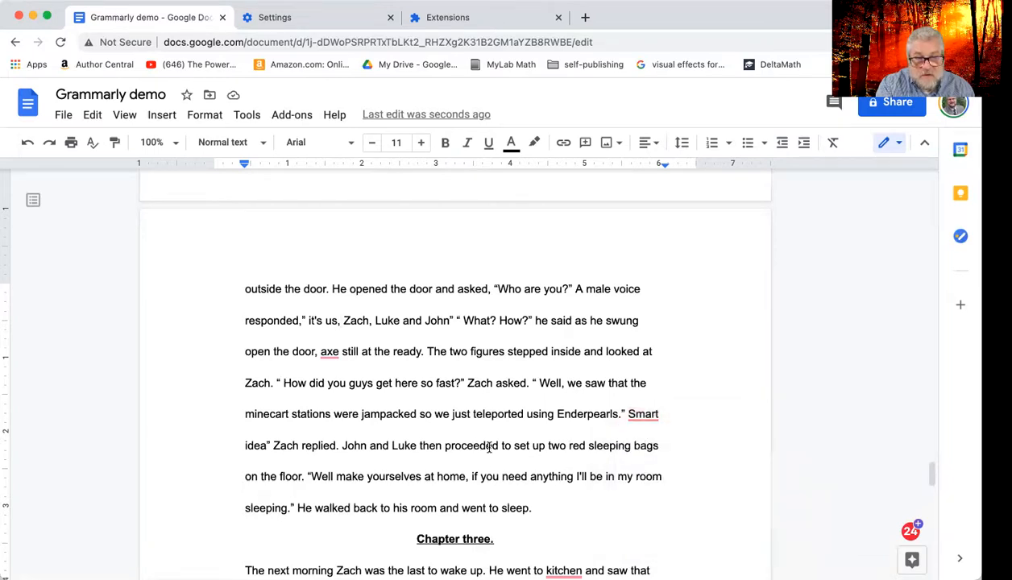
scroll(483, 454, down, 3)
scroll(482, 476, down, 2)
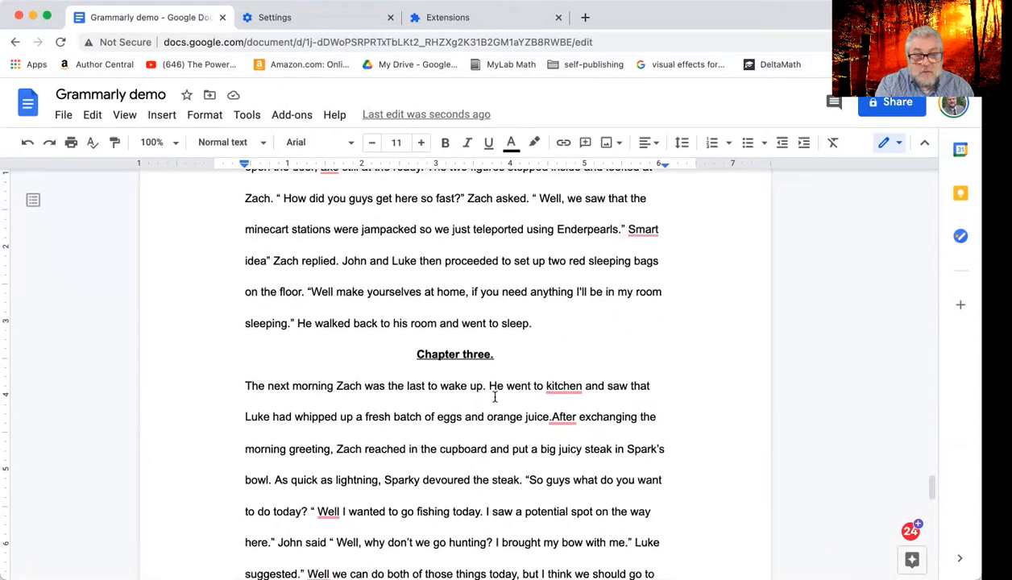
mouse_move(562, 385)
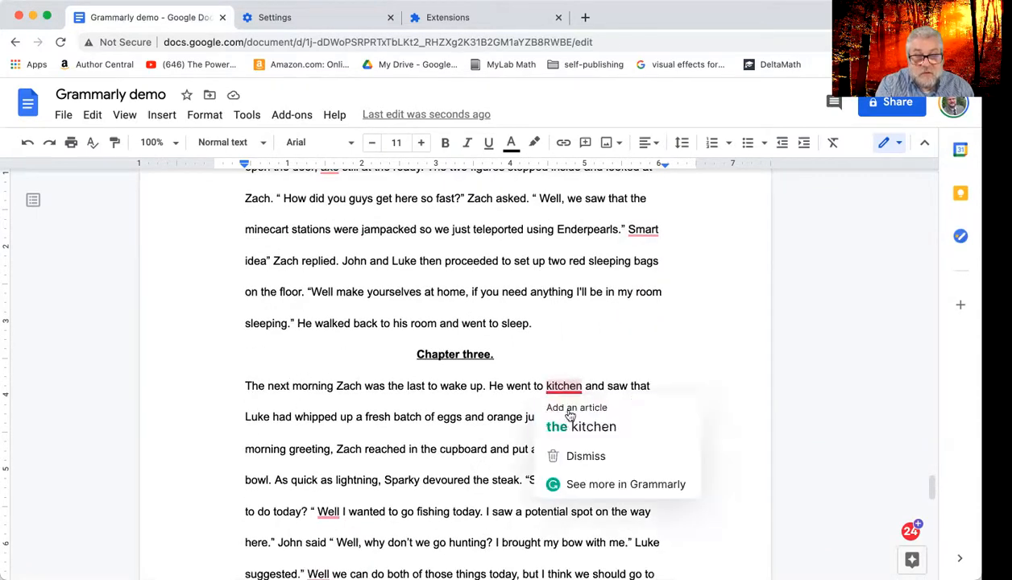
click(574, 421)
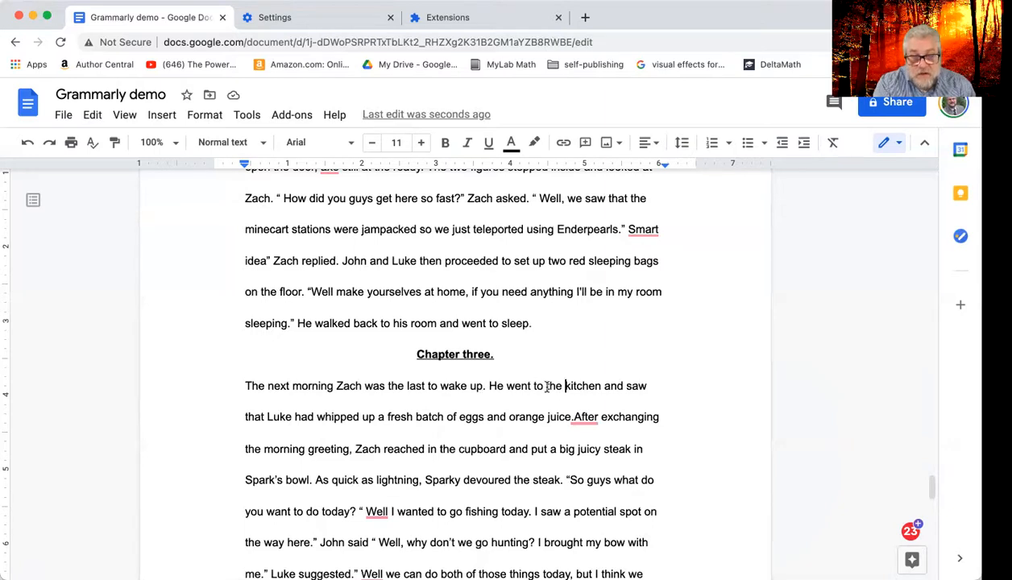
mouse_move(579, 415)
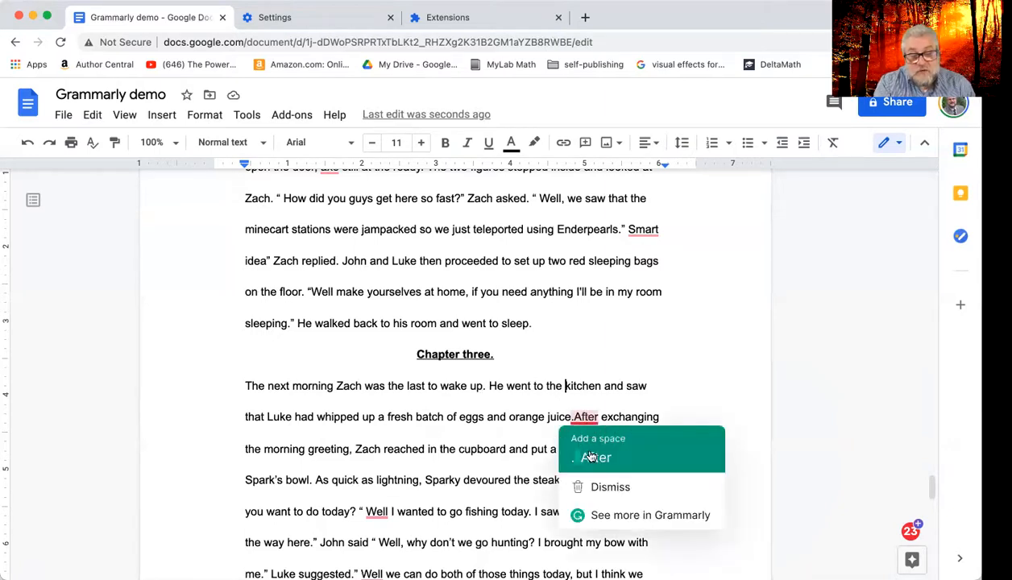
click(590, 457)
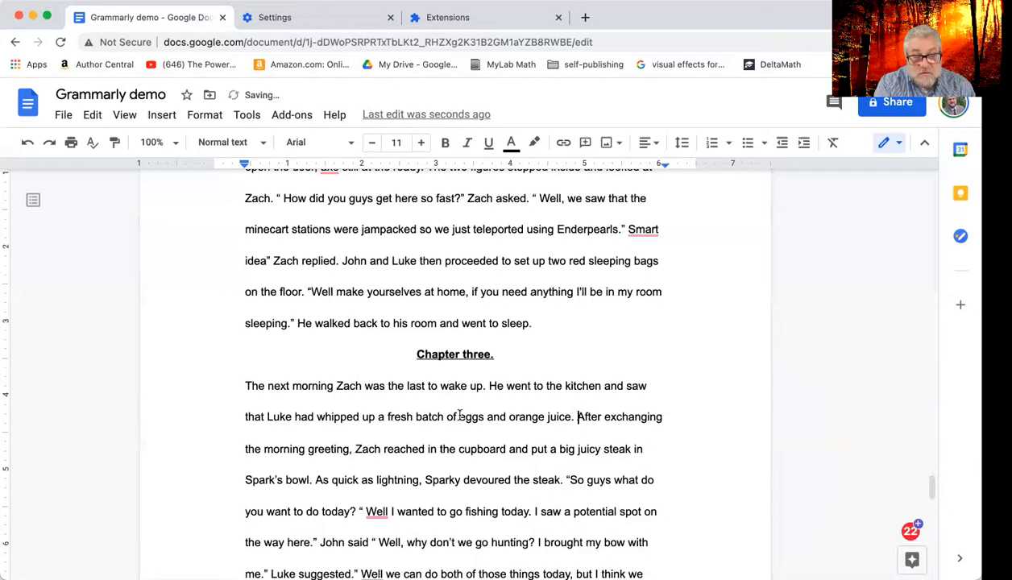
Accept the comma after "Well" in the fishing sentence and delete the space following its opening quotation mark.
scroll(460, 415, down, 3)
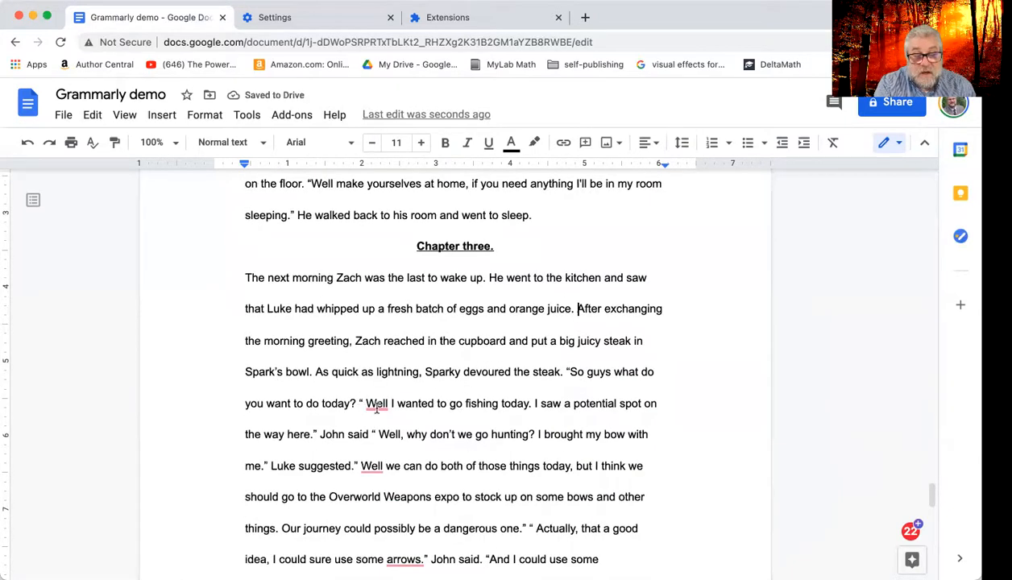
mouse_move(376, 406)
click(383, 443)
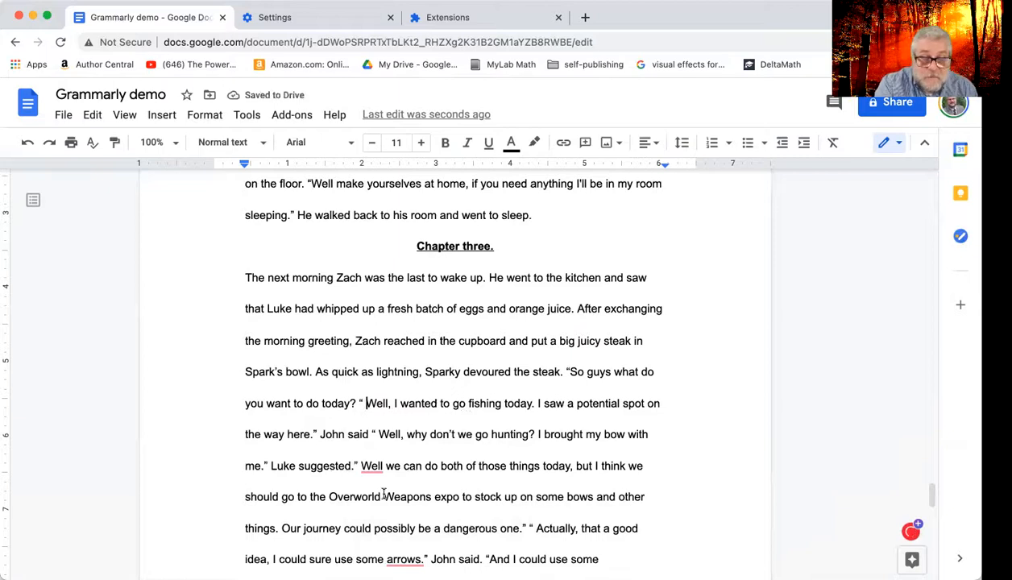
click(362, 403)
key(BackSpace)
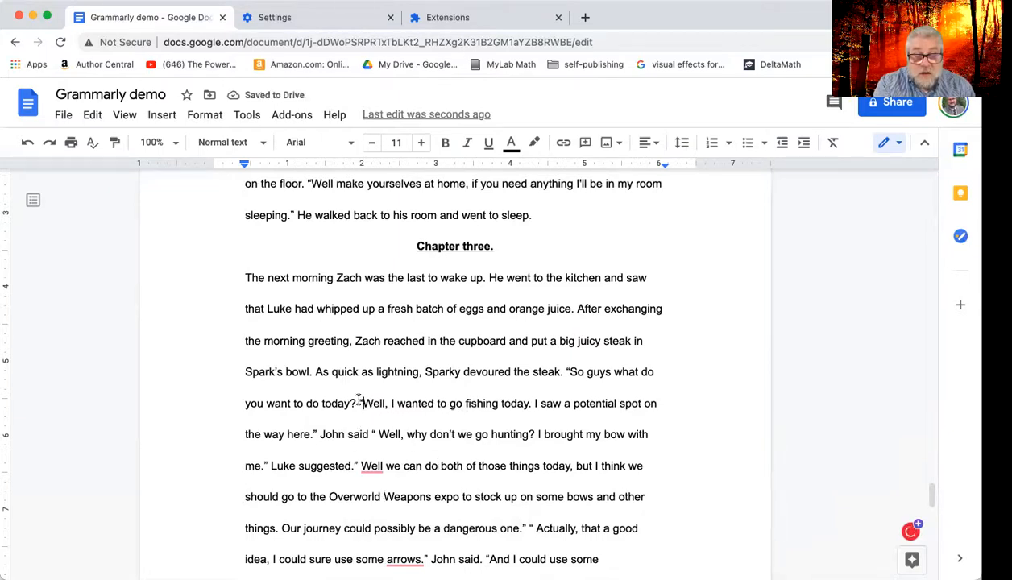
Put "So guys what do you want to do today?" in its own paragraph and add its closing quotation mark.
scroll(501, 429, down, 2)
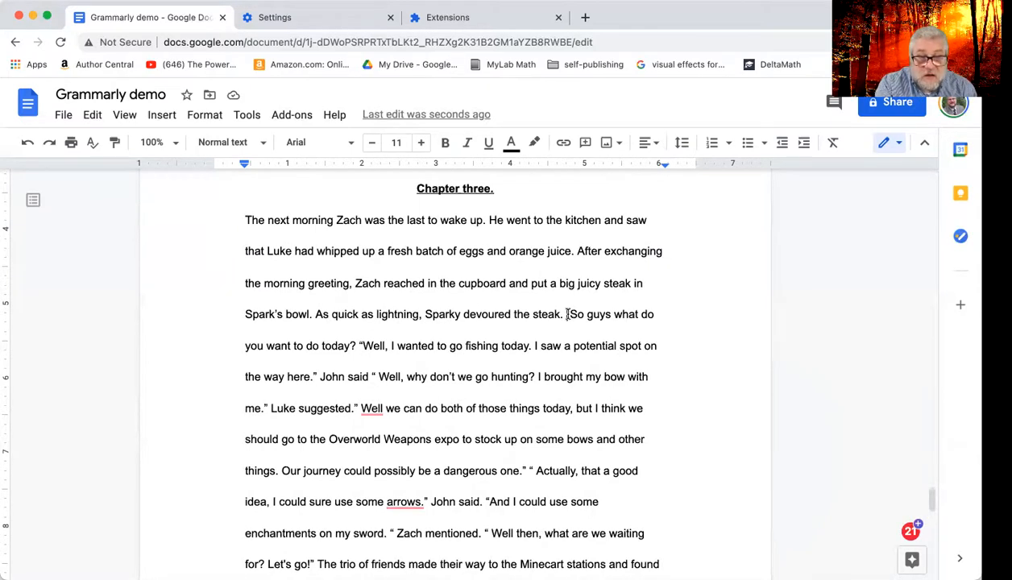
click(566, 314)
key(Return)
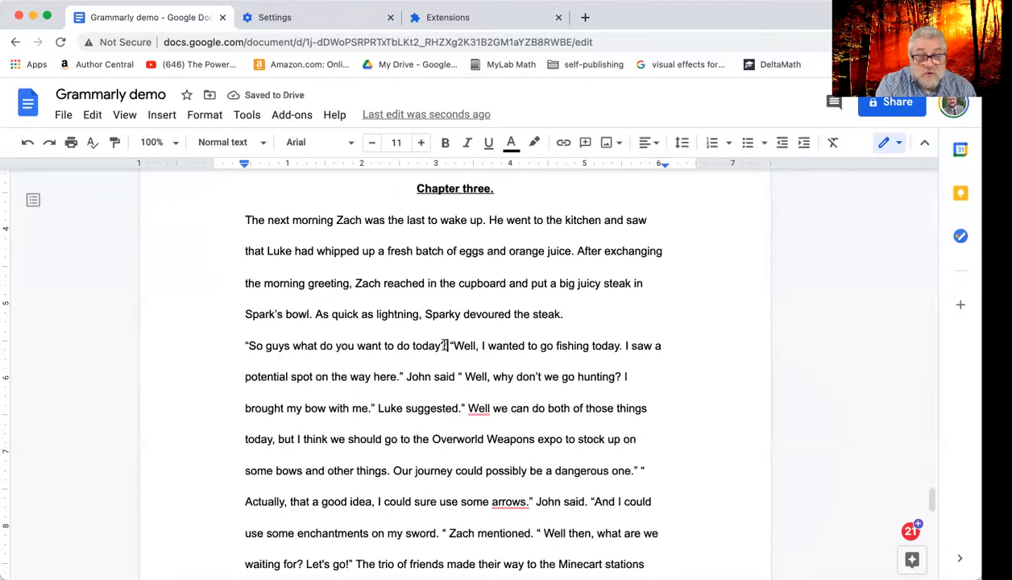
text(")
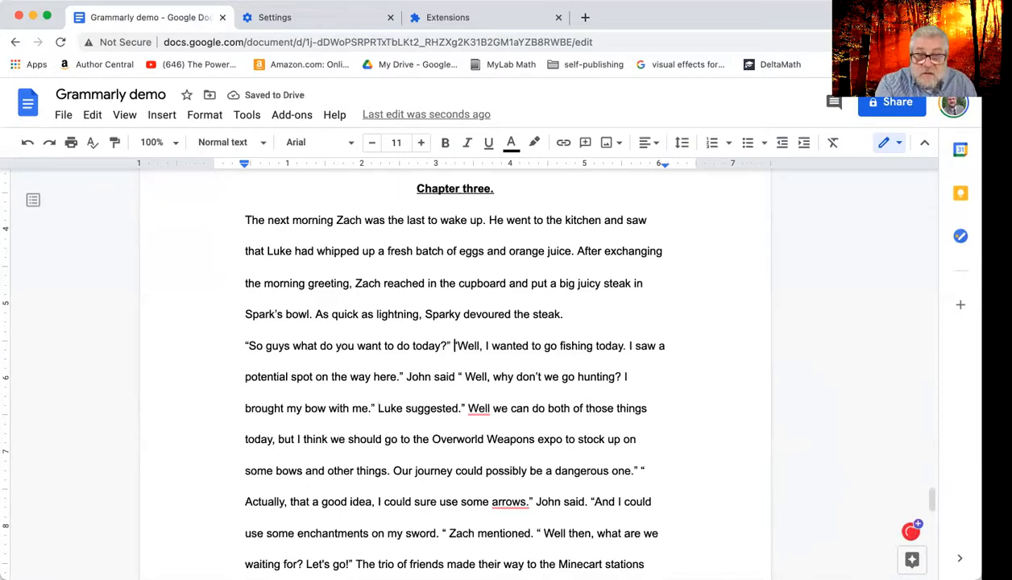
key(Return)
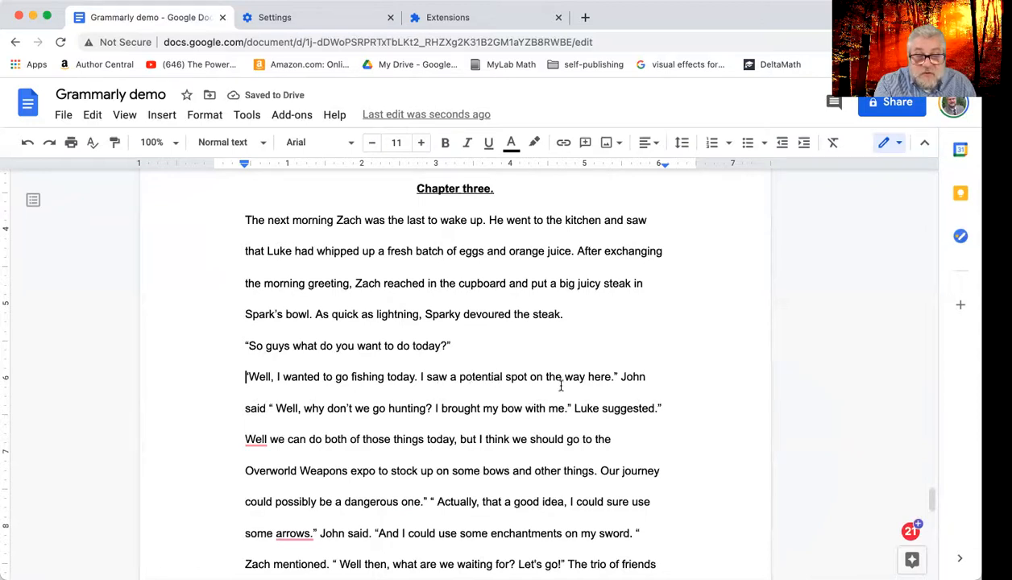
Start new paragraphs at "Well, why don't we go hunting?" and "Well we can do both", removing the space after the hunting line's opening quotation mark.
click(270, 407)
key(Return)
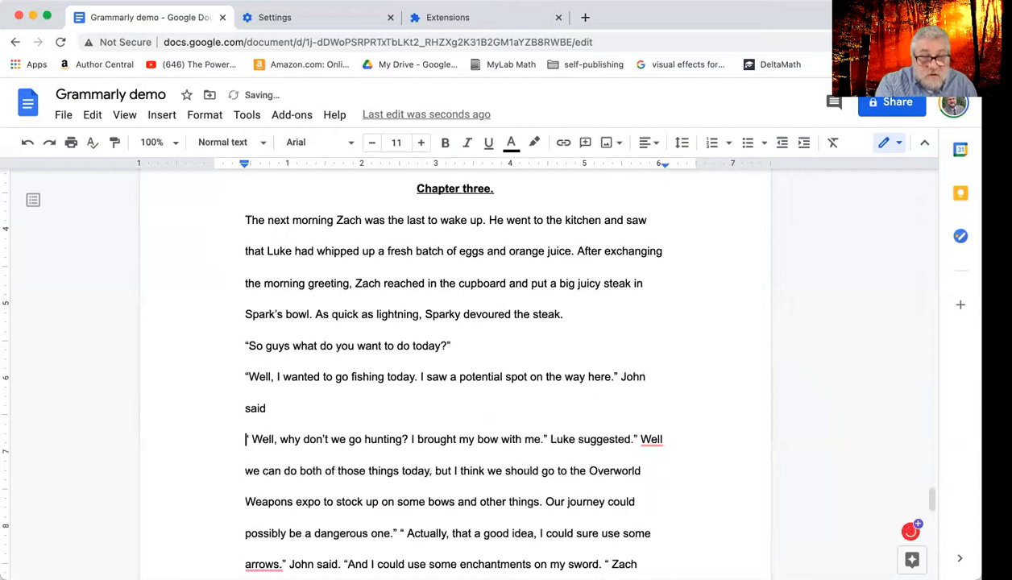
key(Right)
key(Delete)
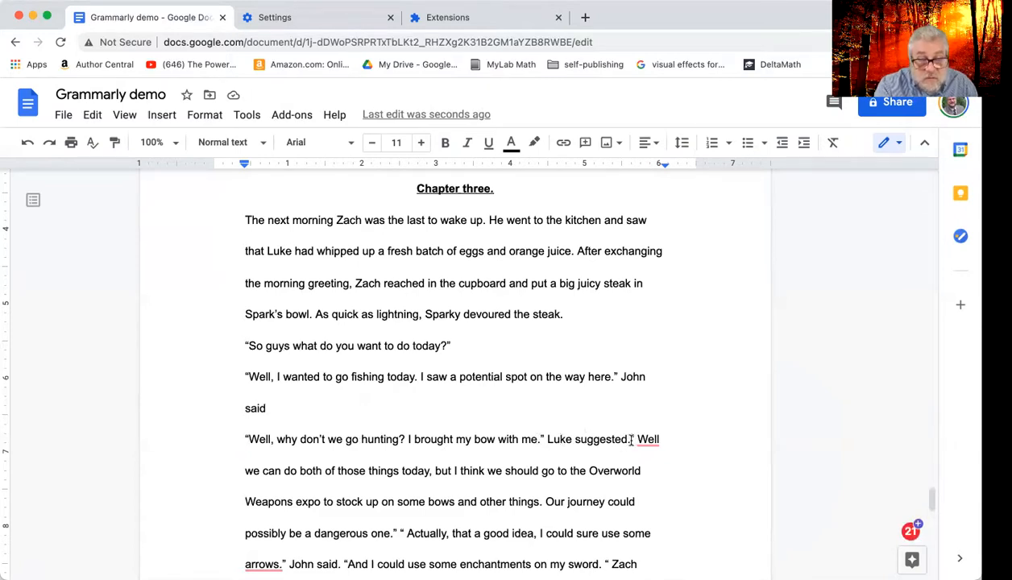
key(Return)
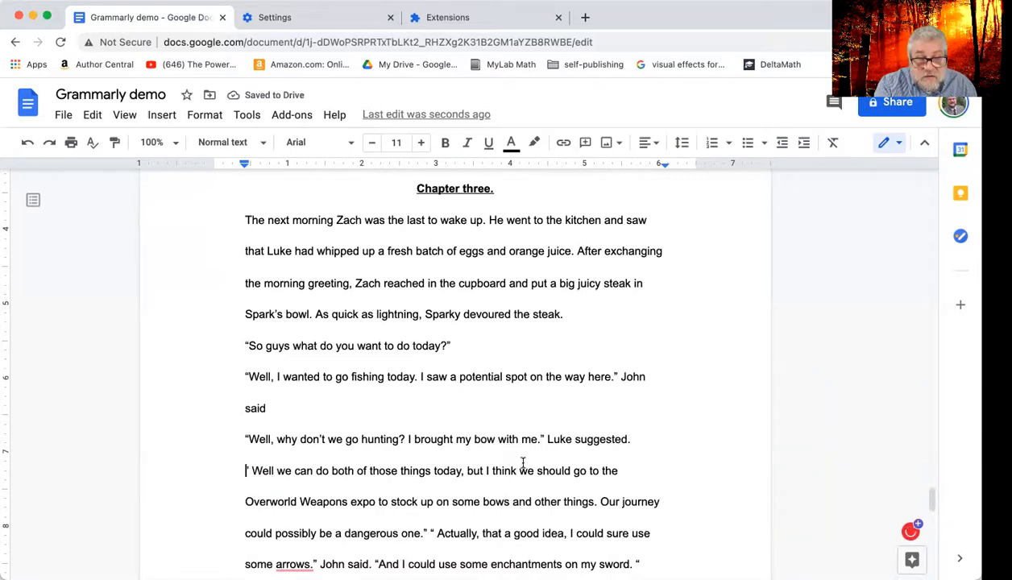
Start new paragraphs at the quotations beginning "Actually, that a good idea" and "And I could use some enchantments".
scroll(455, 461, down, 2)
click(431, 456)
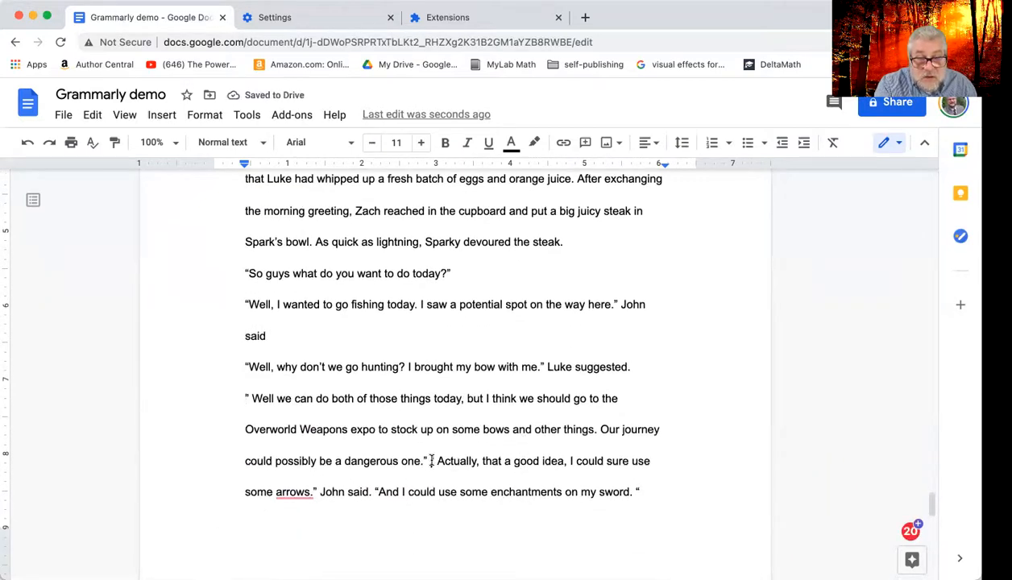
key(ctrl+Return)
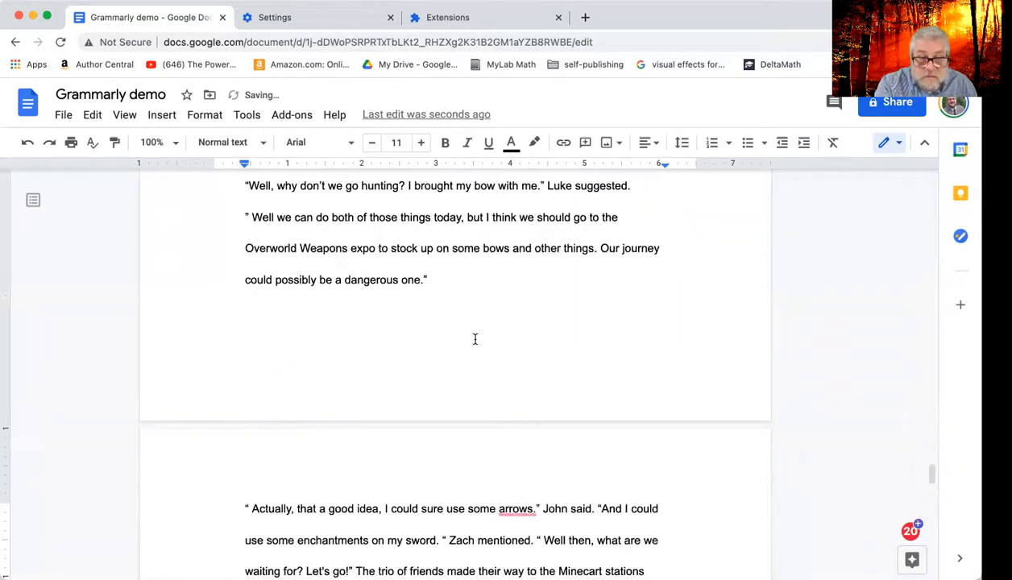
scroll(474, 339, down, 2)
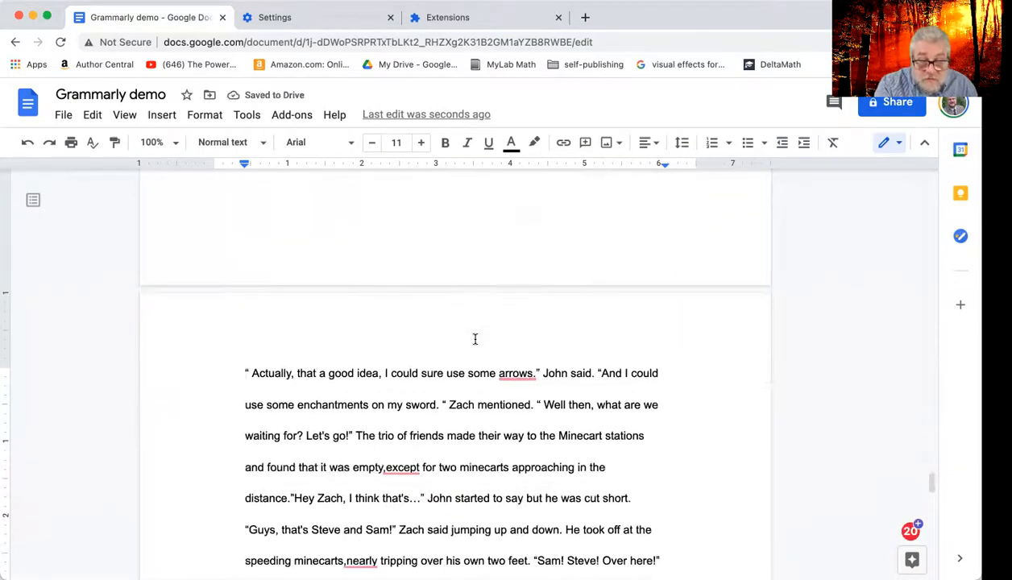
click(597, 373)
key(ctrl+Return)
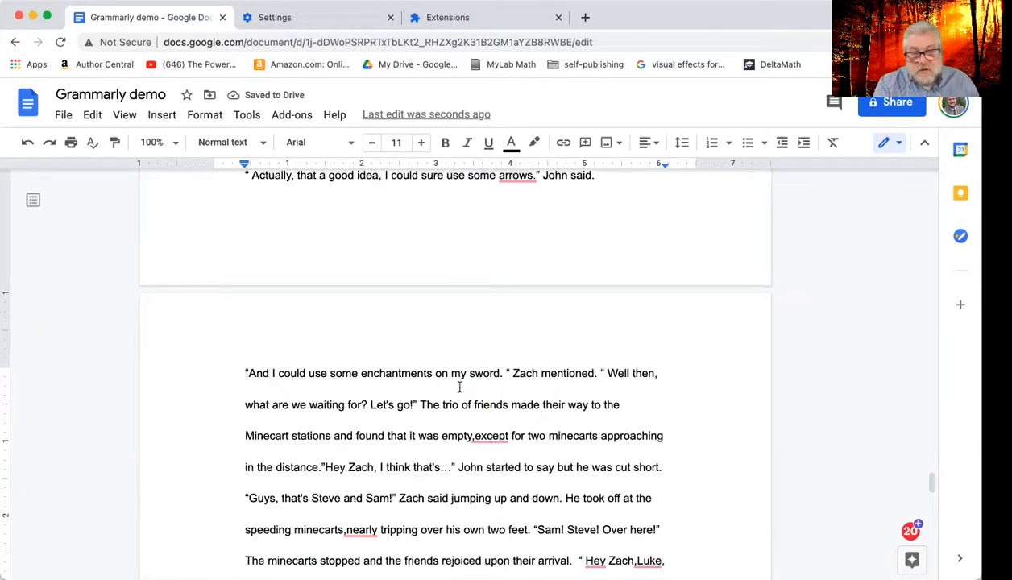
Accept the comma replacing the period after "arrows" in John's reply.
scroll(459, 387, up, 5)
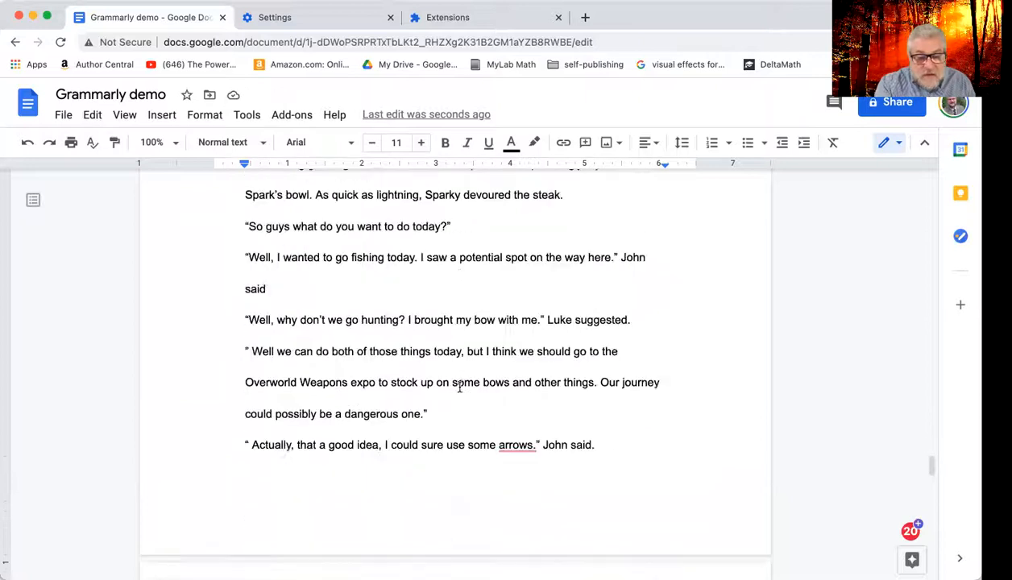
scroll(460, 388, down, 2)
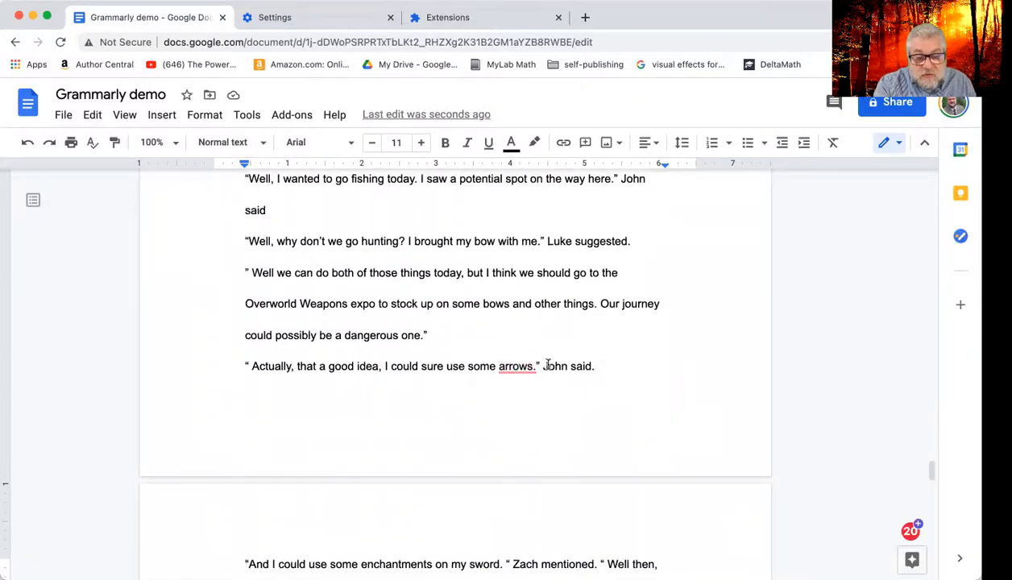
mouse_move(508, 362)
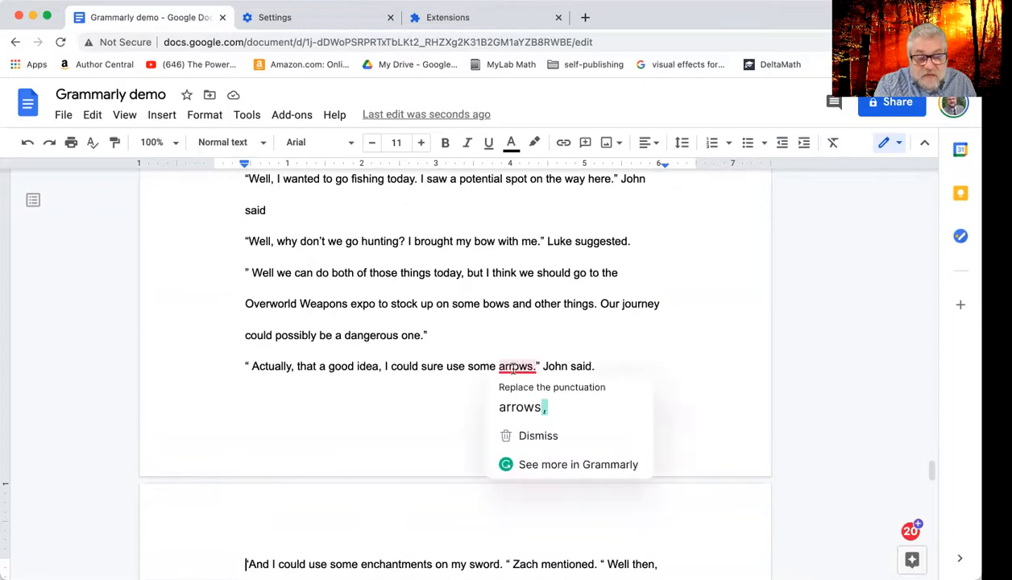
click(521, 409)
scroll(519, 416, down, 5)
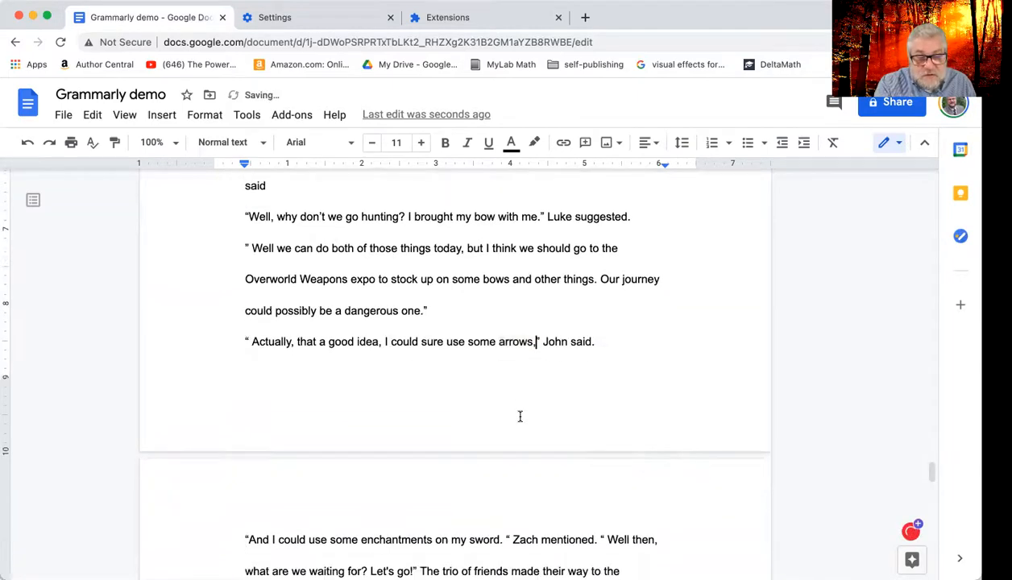
Accept the missing spaces before "except" in the Minecart stations sentence and before "nearly" in the speeding minecarts sentence.
scroll(520, 417, down, 2)
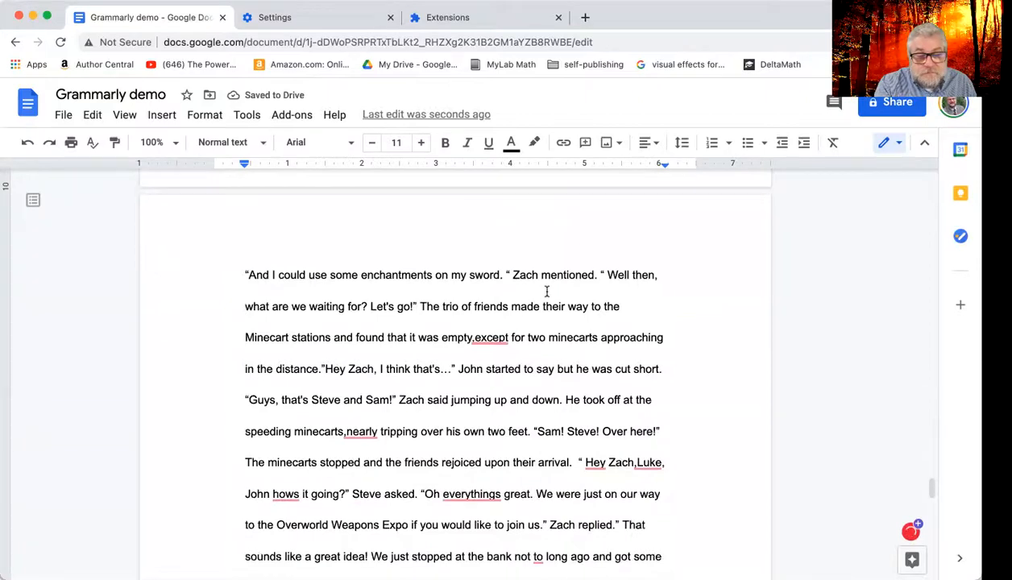
mouse_move(488, 338)
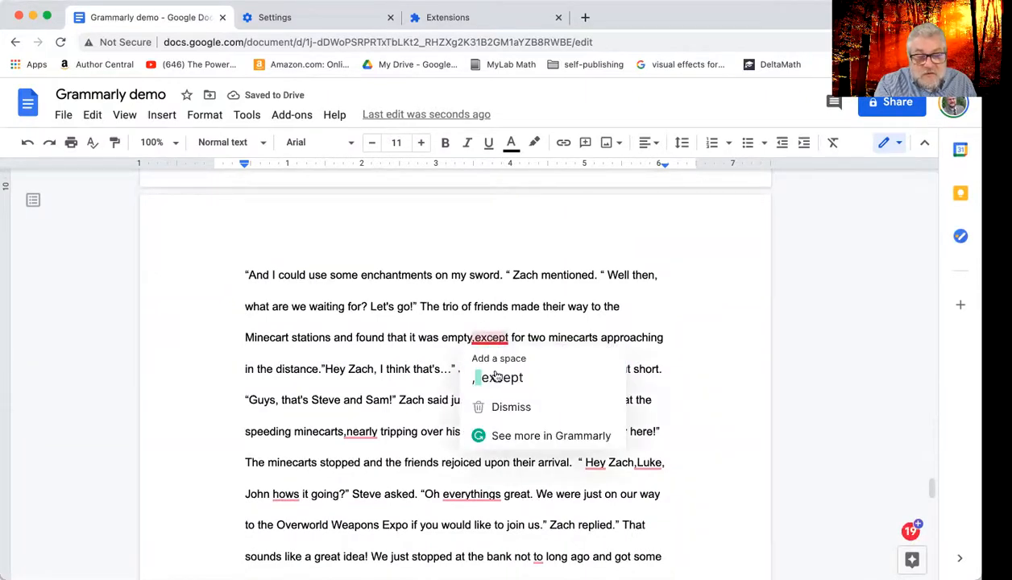
click(498, 380)
scroll(463, 375, down, 3)
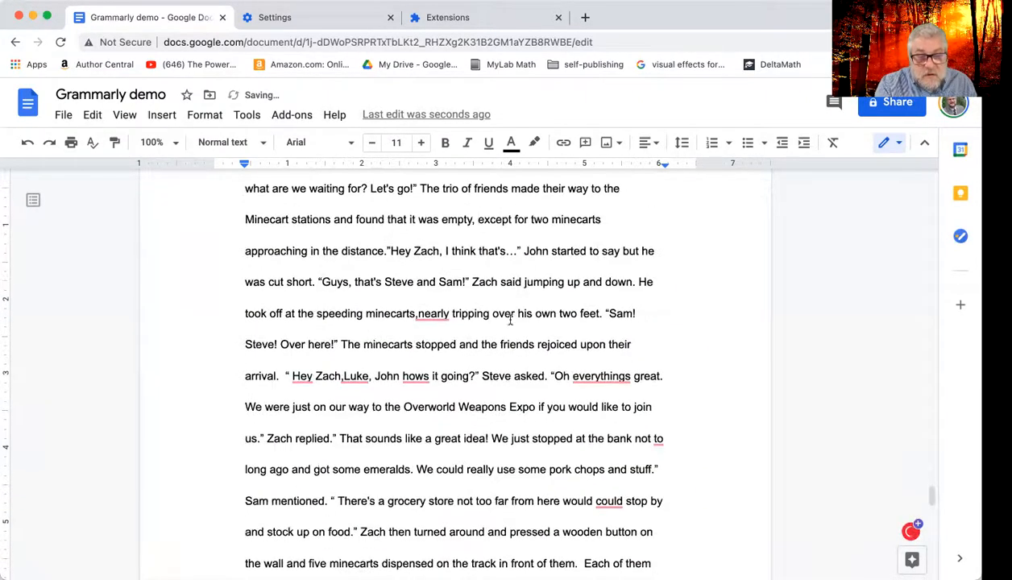
mouse_move(429, 318)
click(433, 350)
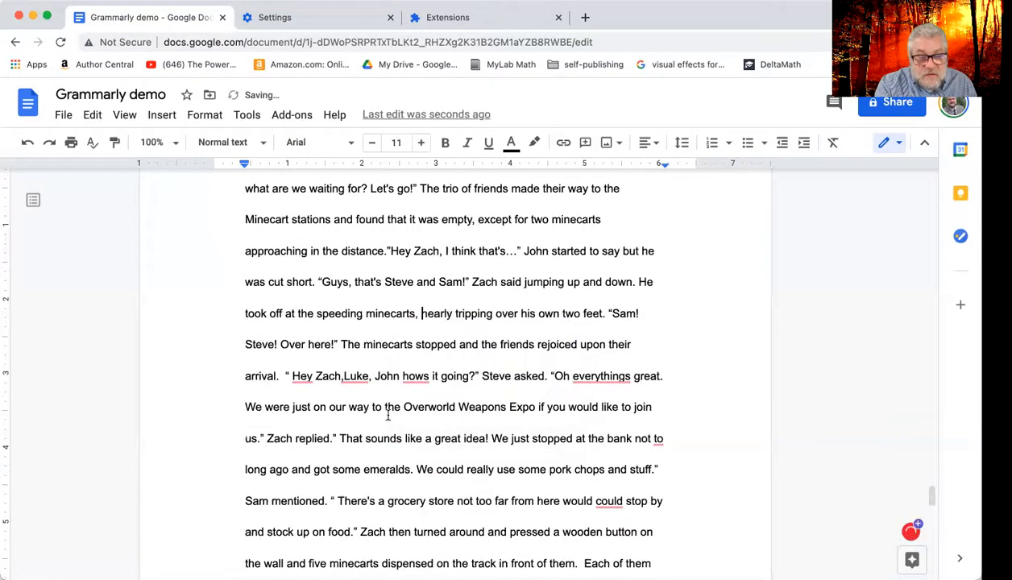
mouse_move(305, 375)
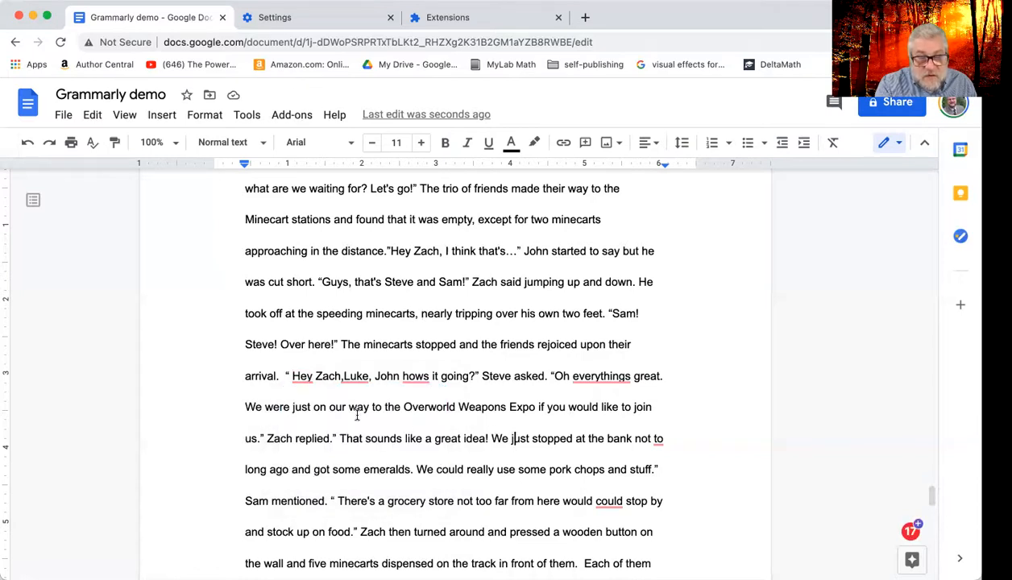
Accept the missing space before "Luke" and the correction "how's" in Steve's greeting.
mouse_move(355, 377)
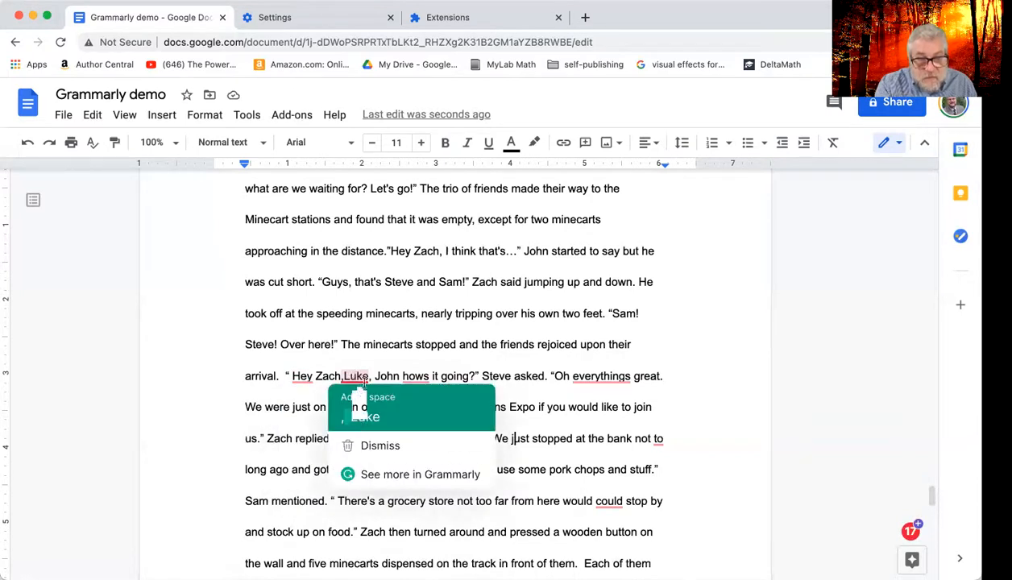
click(359, 413)
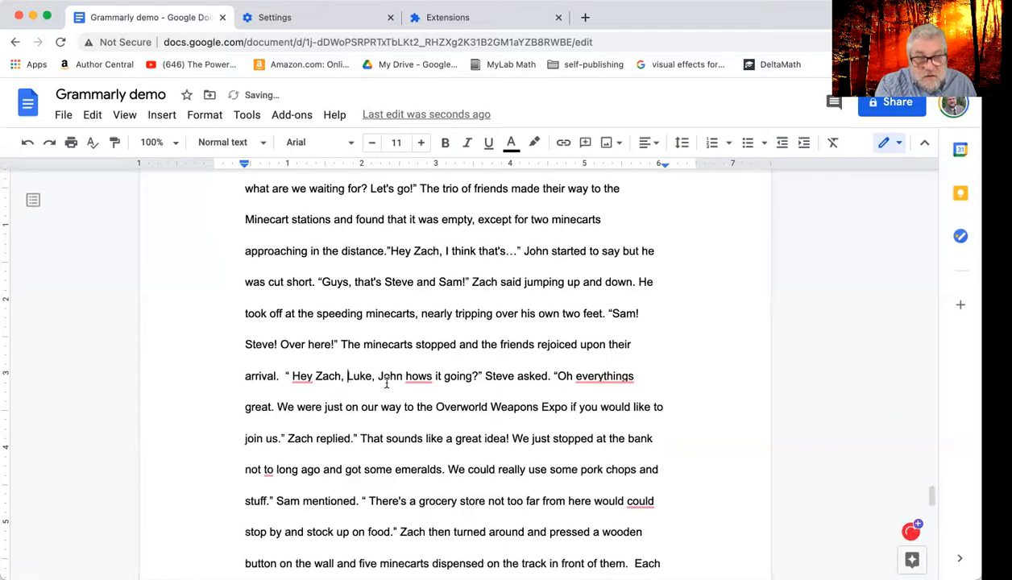
mouse_move(416, 376)
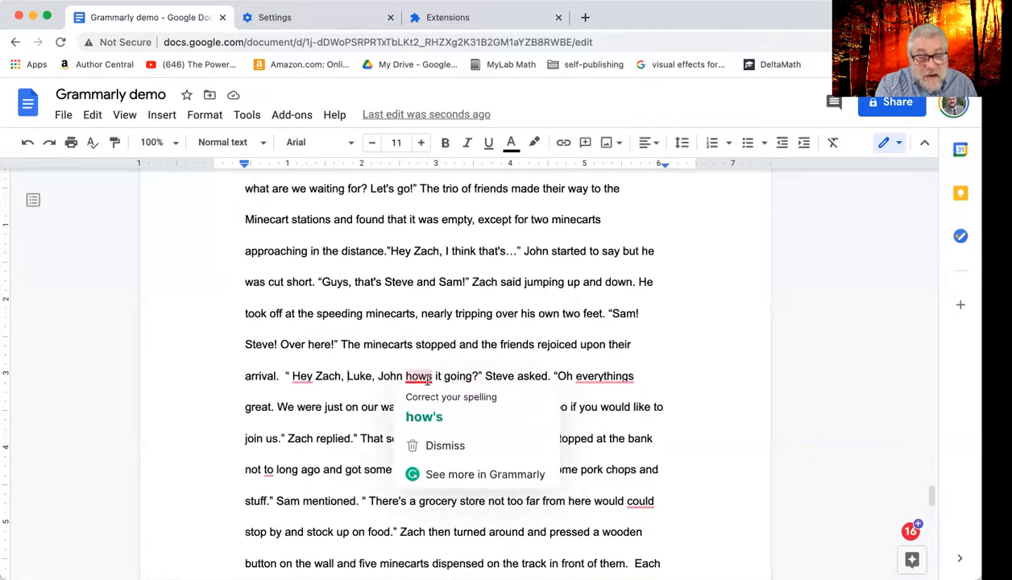
click(425, 418)
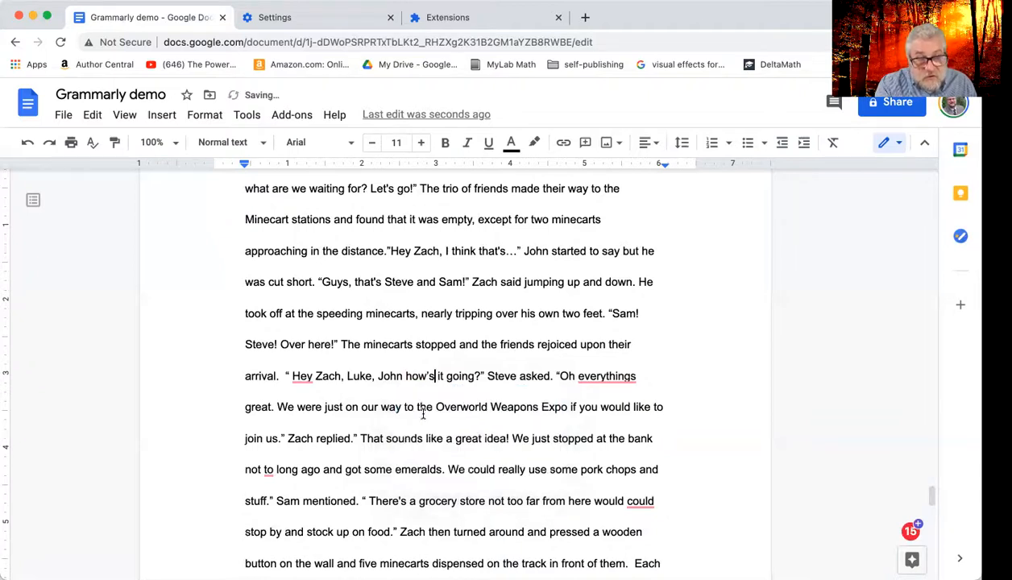
Accept "everything's" and the comma after "Oh" in Zach's reply to Steve.
mouse_move(613, 378)
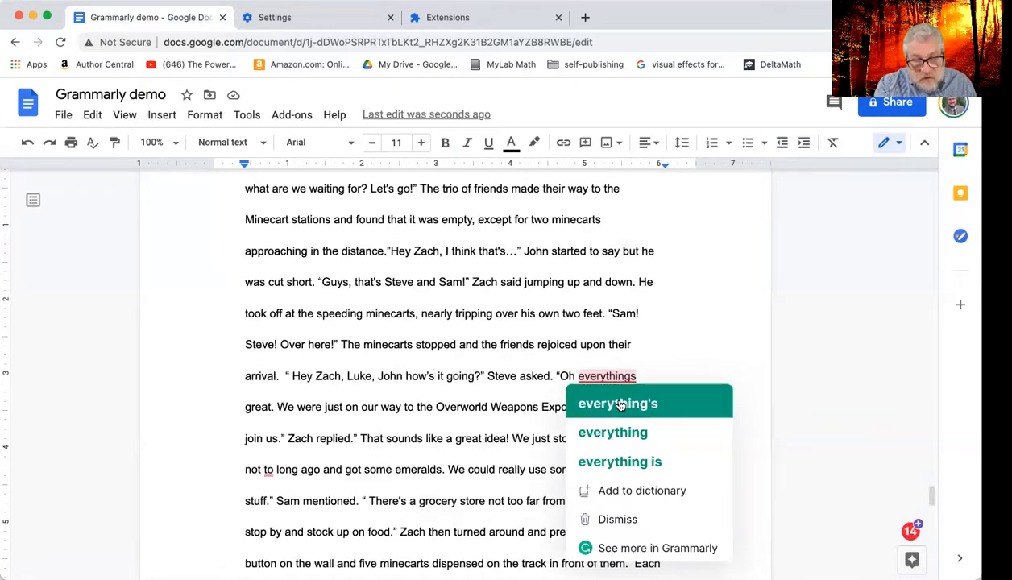
click(618, 402)
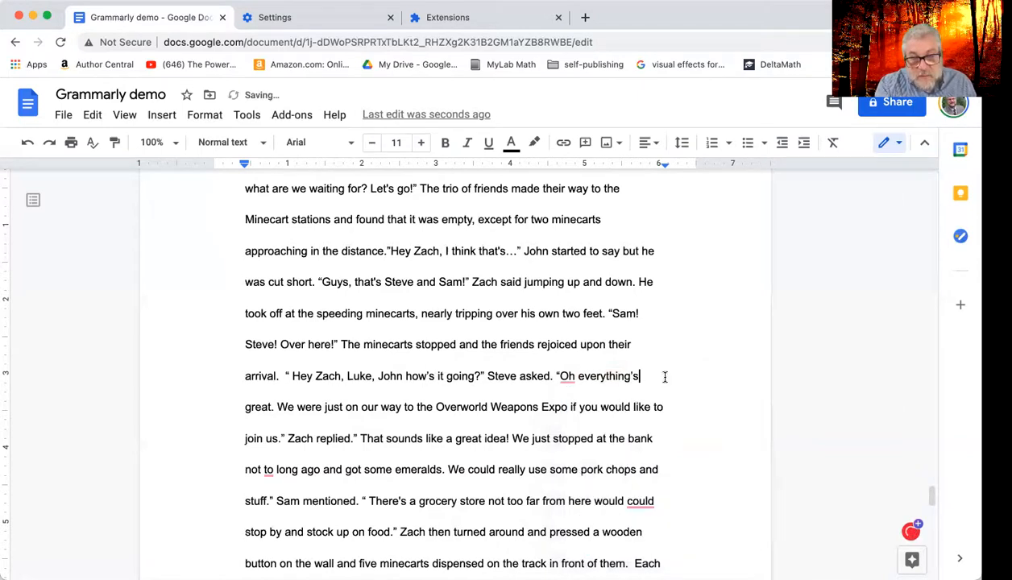
mouse_move(567, 379)
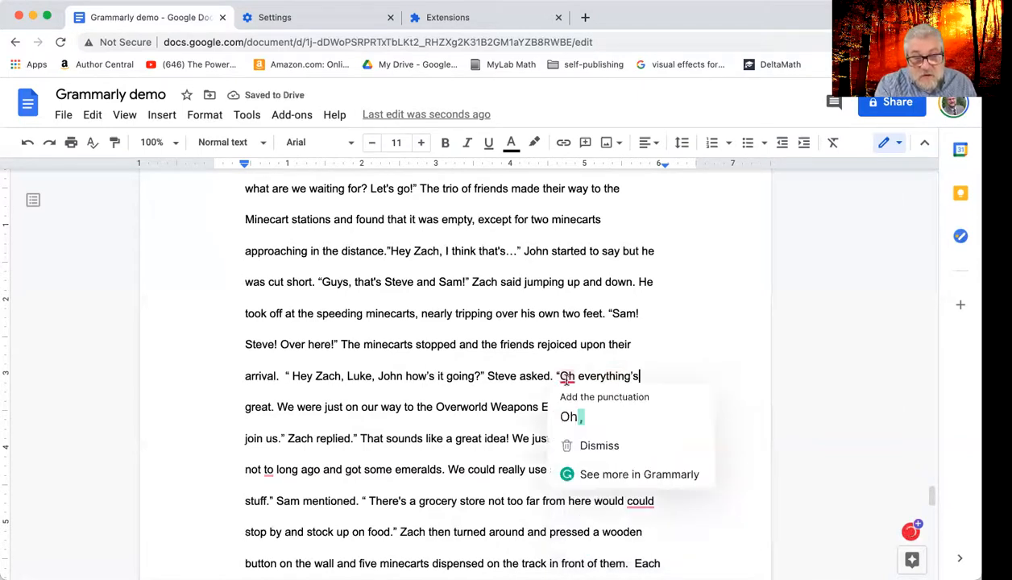
click(575, 418)
Accept removing "could" and inserting "that" before "would" in the grocery store sentence.
scroll(450, 426, down, 4)
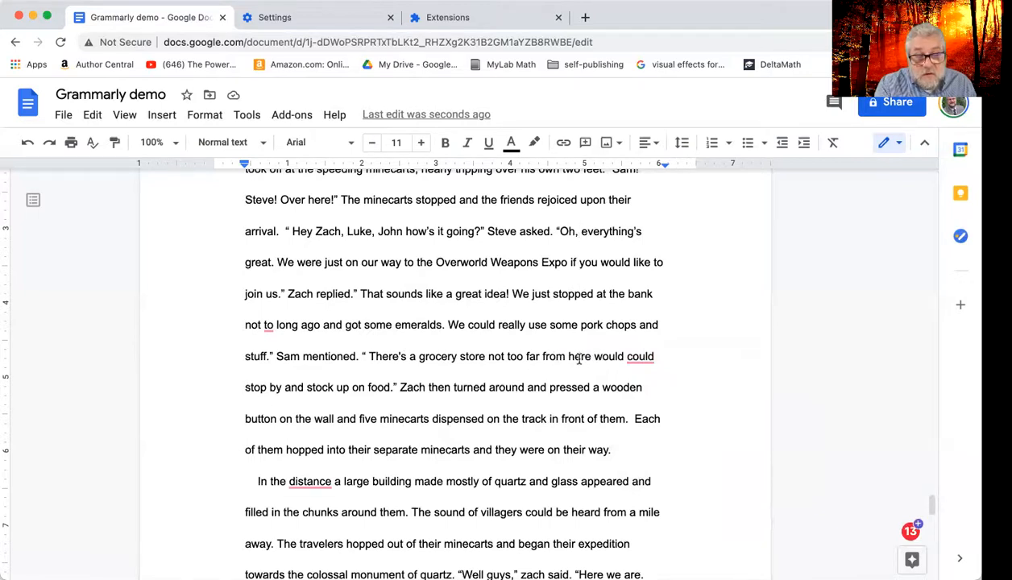
mouse_move(644, 356)
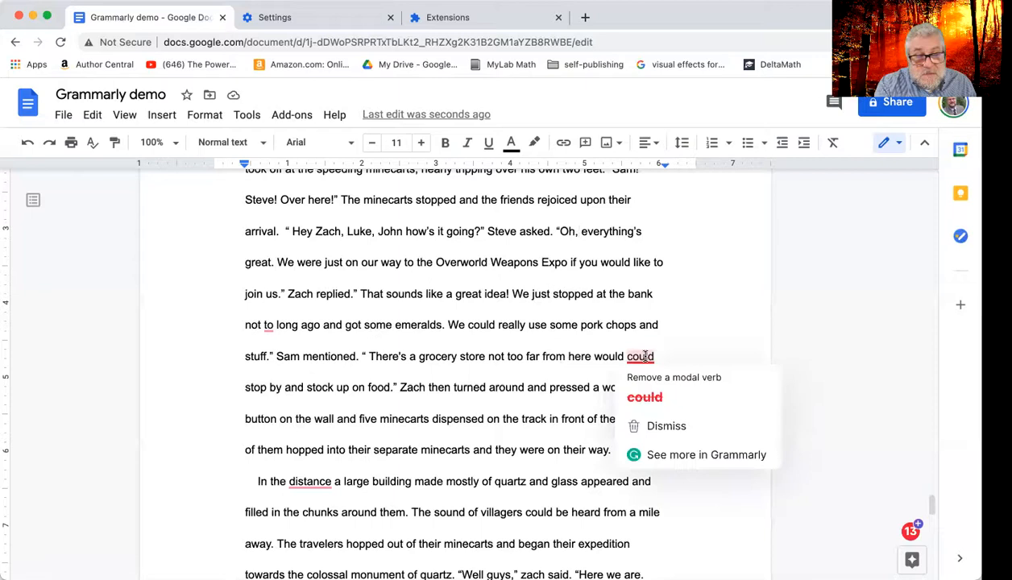
click(649, 398)
mouse_move(606, 357)
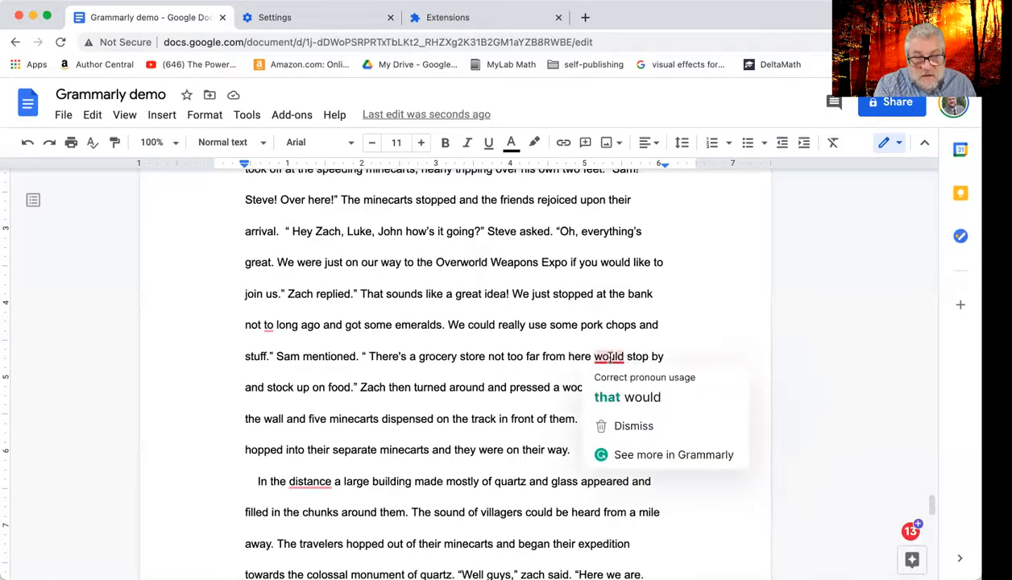
click(614, 399)
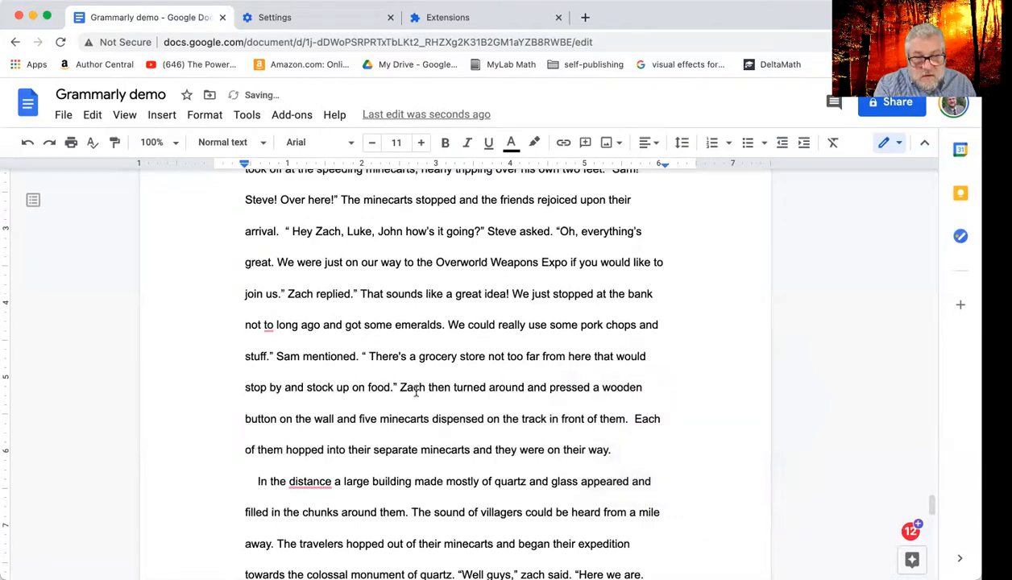
Accept the comma after "In the distance" and the capitalized "Zach" following "Well guys" in the story's final paragraph.
scroll(414, 403, down, 2)
mouse_move(311, 343)
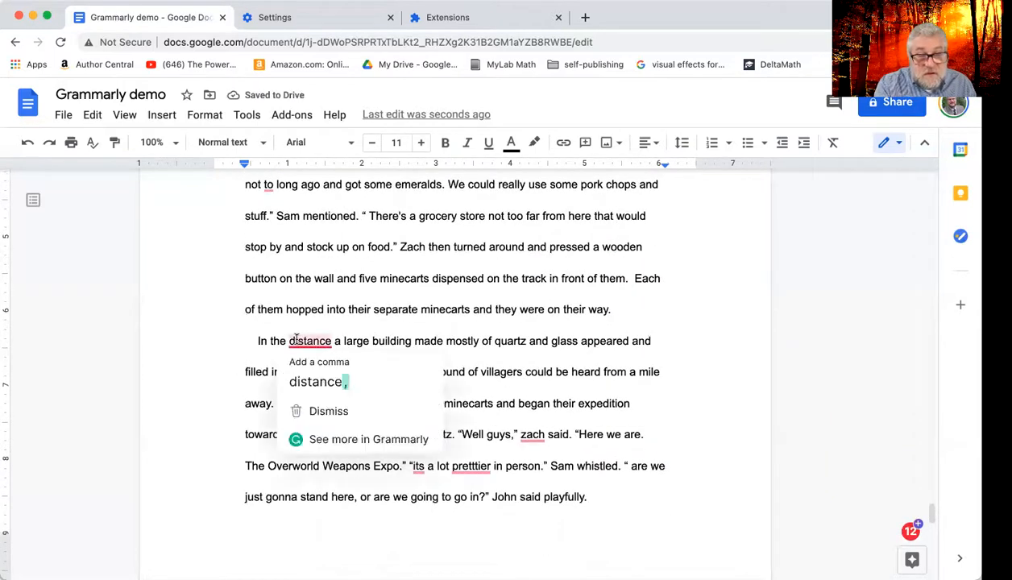
click(320, 375)
scroll(520, 314, down, 2)
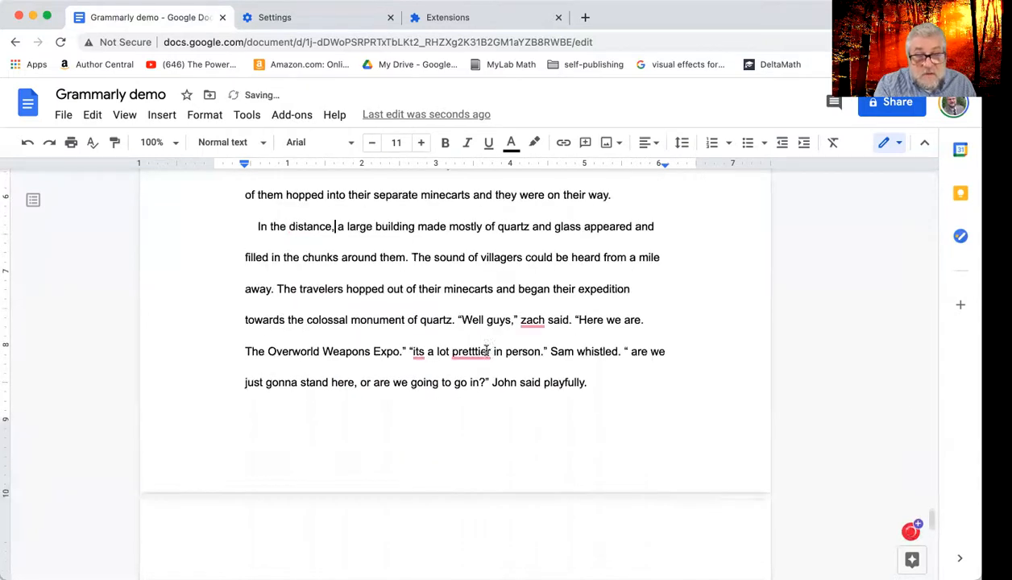
mouse_move(530, 320)
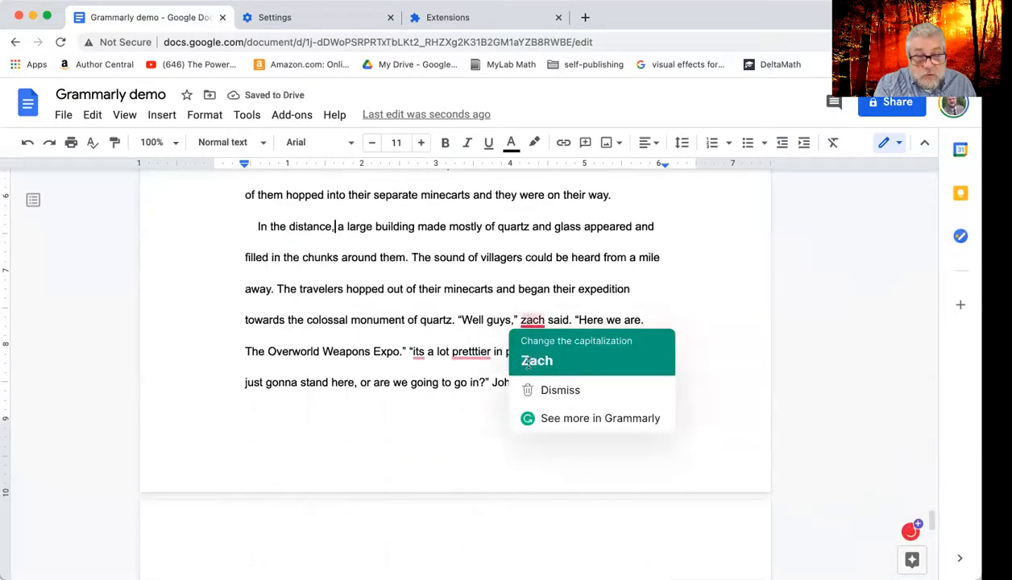
click(535, 362)
Accept the corrections "it's" and "prettier" in Sam's line about the Expo.
mouse_move(418, 353)
click(422, 389)
mouse_move(478, 354)
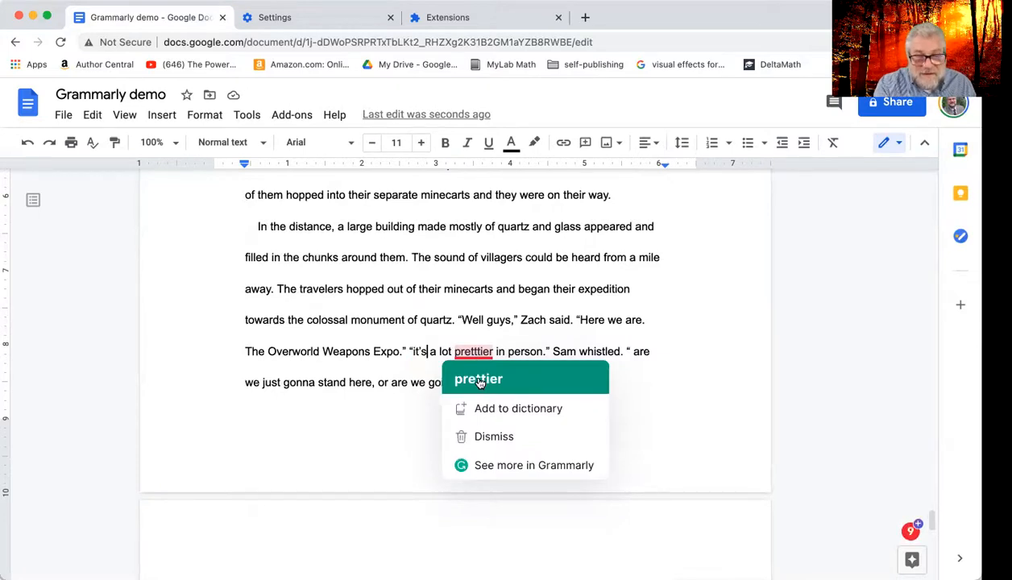
click(479, 380)
scroll(540, 332, down, 5)
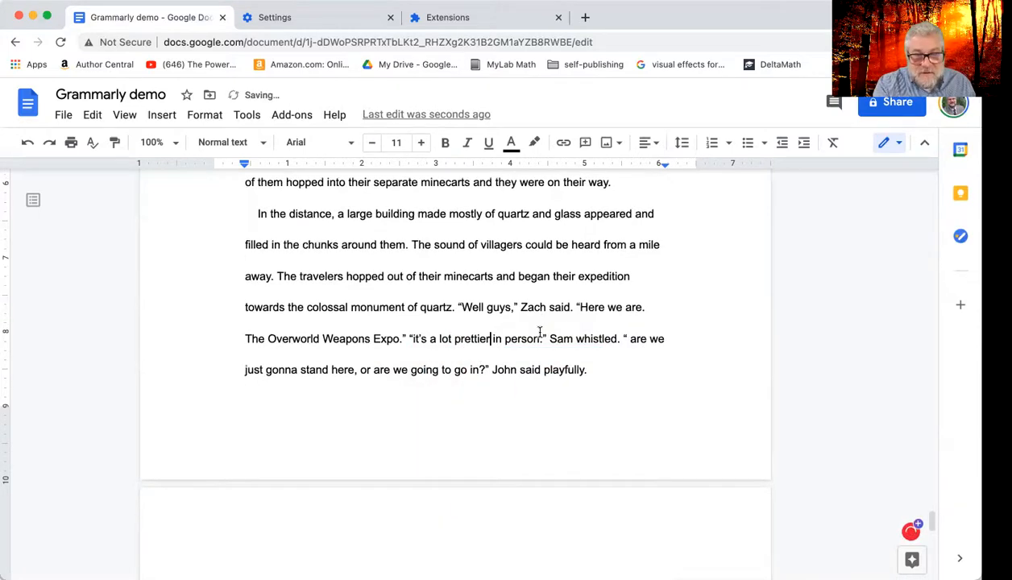
scroll(539, 332, up, 2)
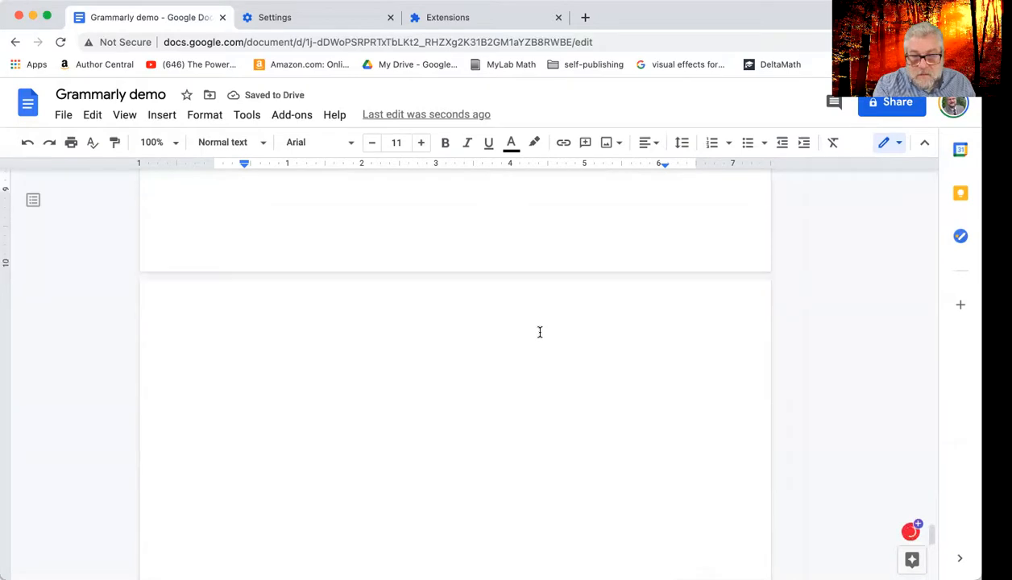
scroll(539, 332, down, 10)
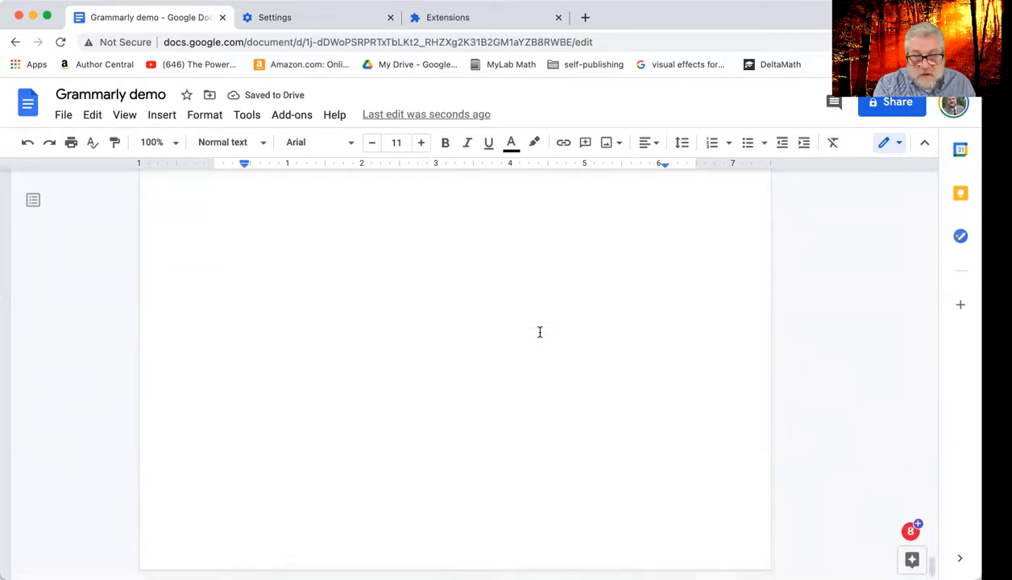
scroll(539, 332, up, 8)
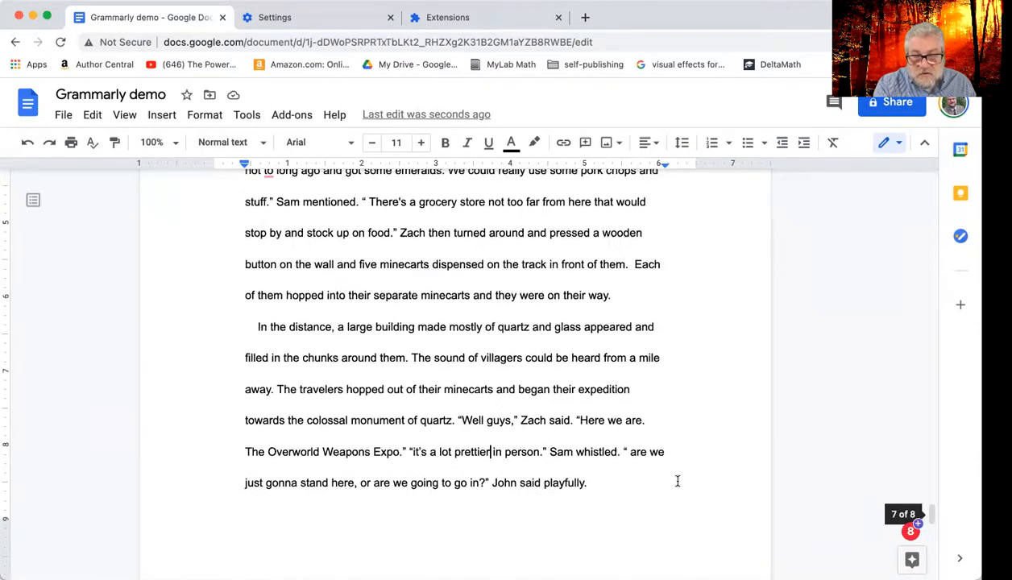
mouse_move(913, 537)
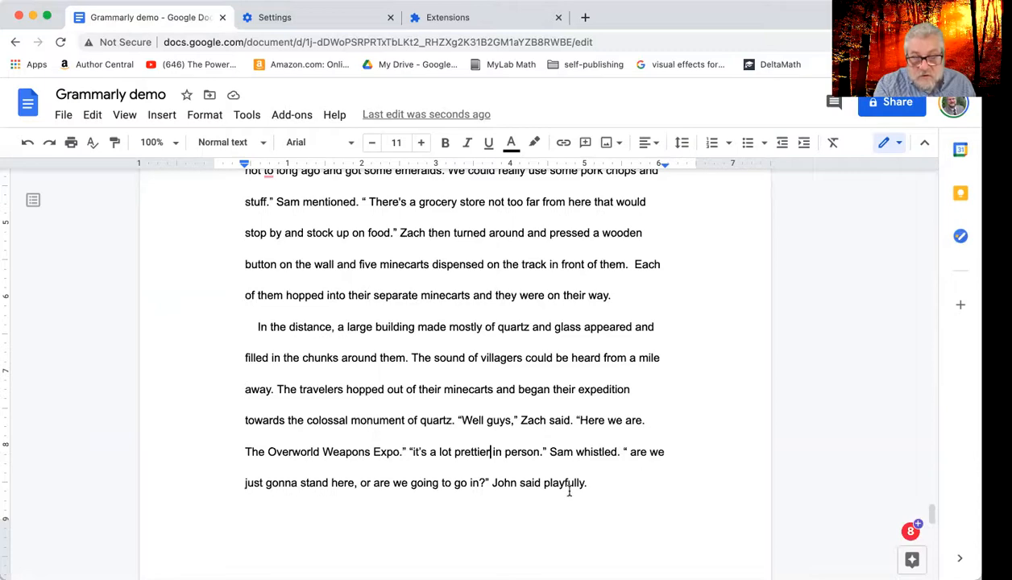
Remove the space after the opening quotation mark of "Is that who I think it is?" and start a new paragraph there.
scroll(569, 491, up, 20)
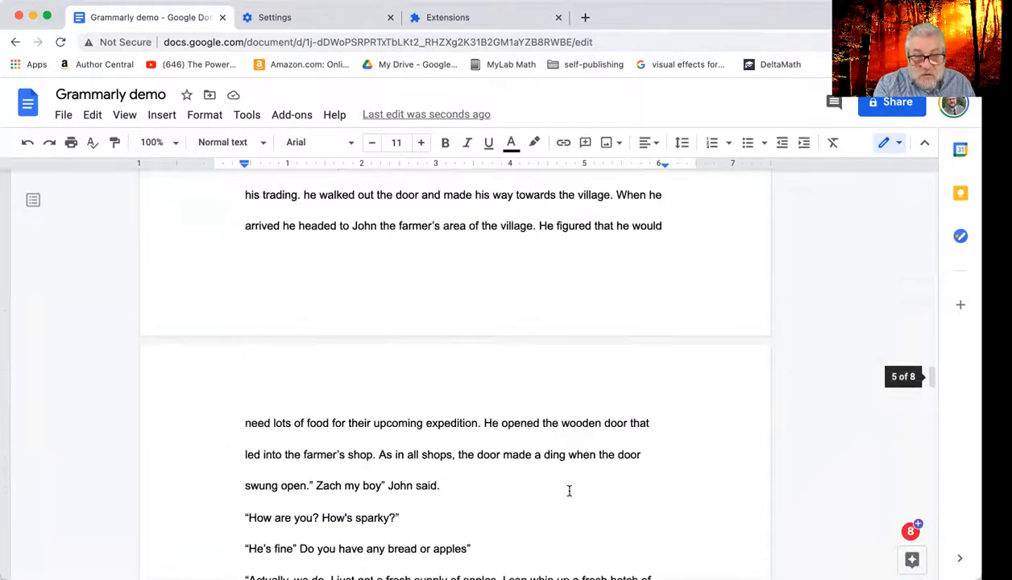
scroll(569, 490, up, 20)
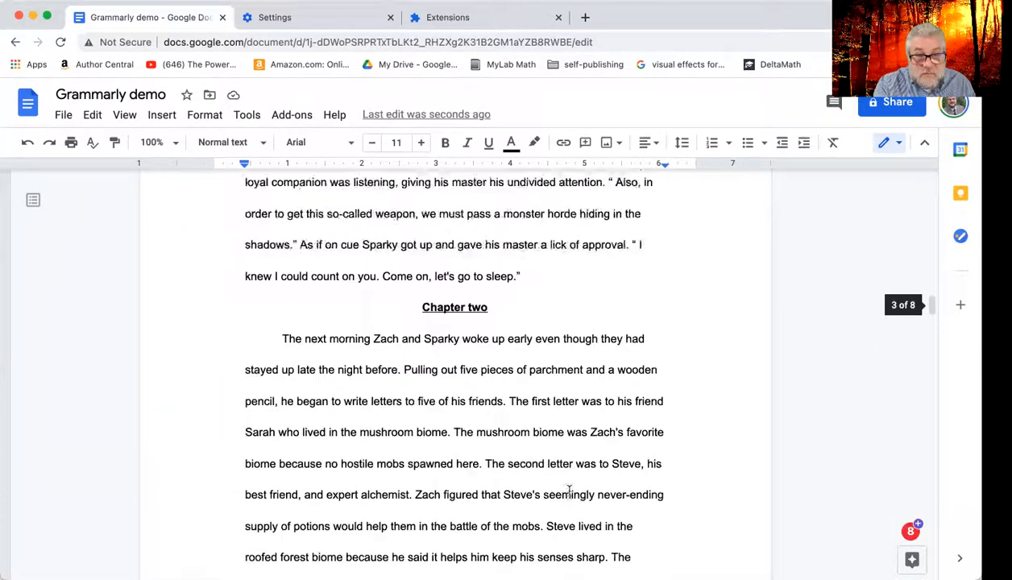
scroll(569, 491, up, 15)
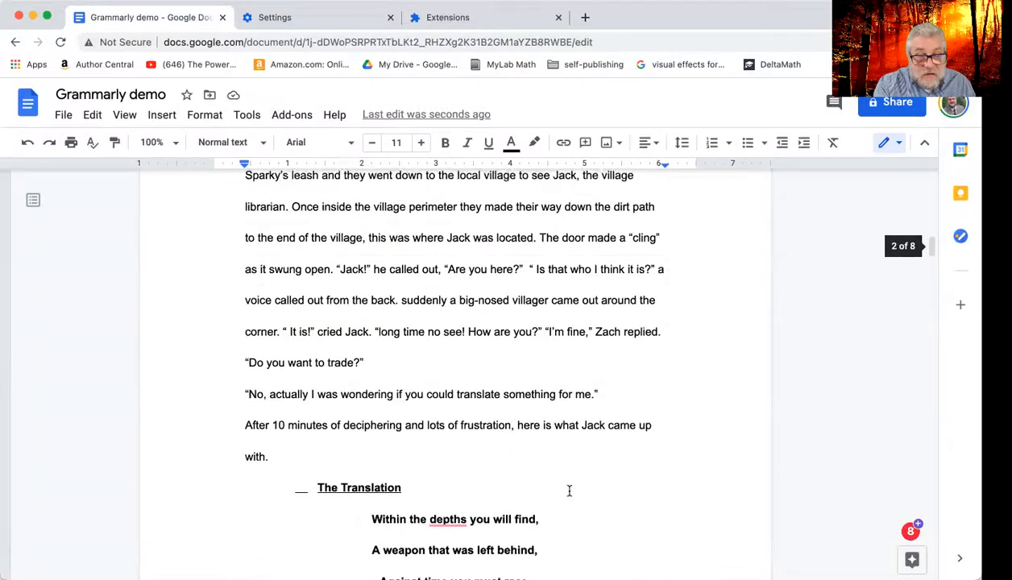
scroll(568, 491, up, 1)
scroll(569, 487, down, 3)
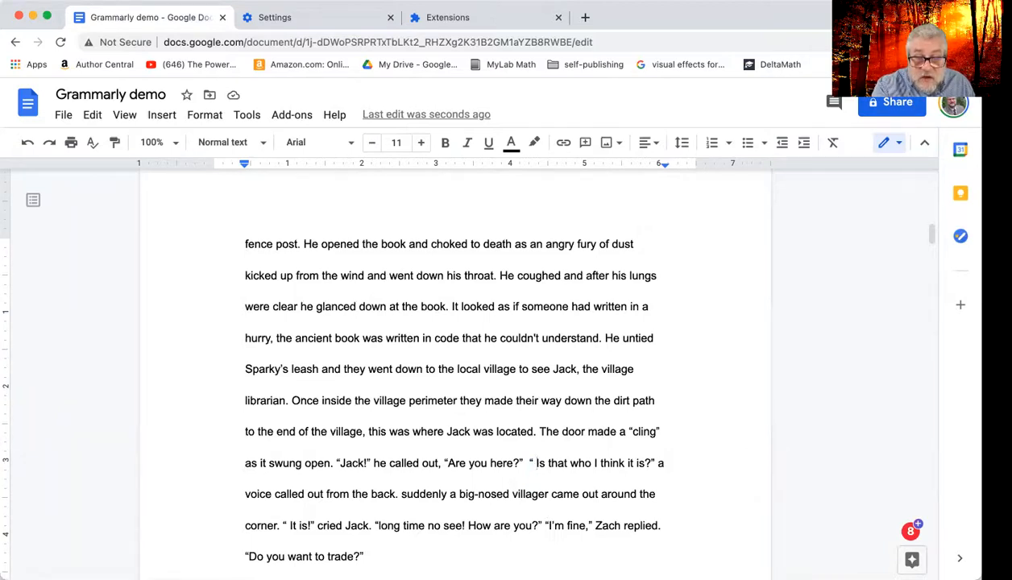
key(BackSpace)
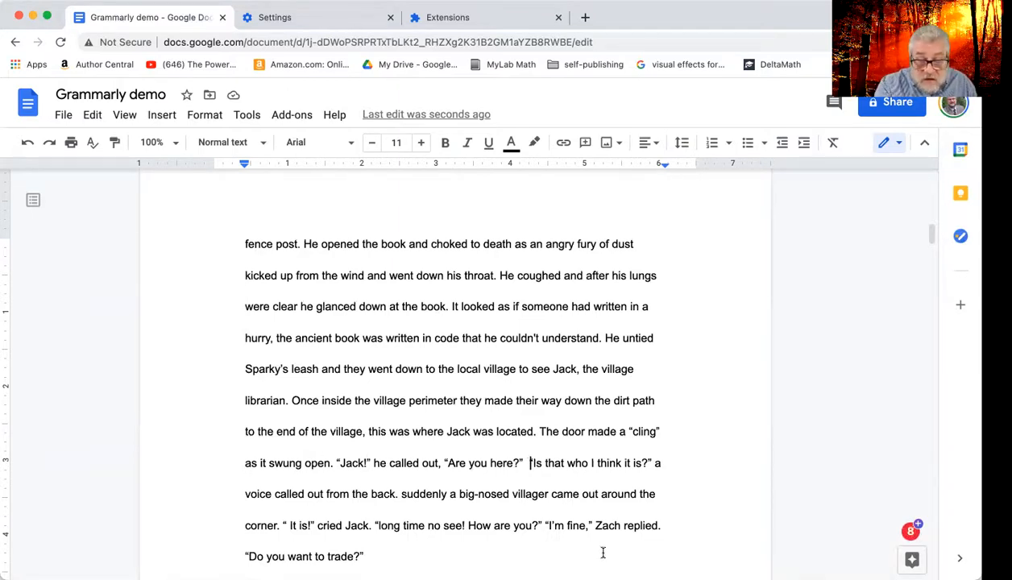
key(Return)
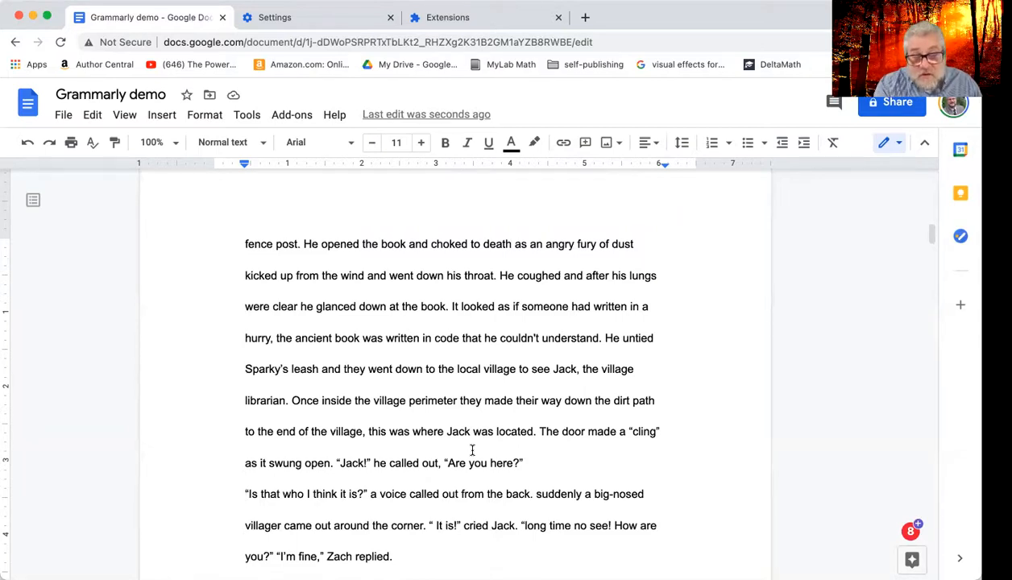
scroll(472, 450, up, 10)
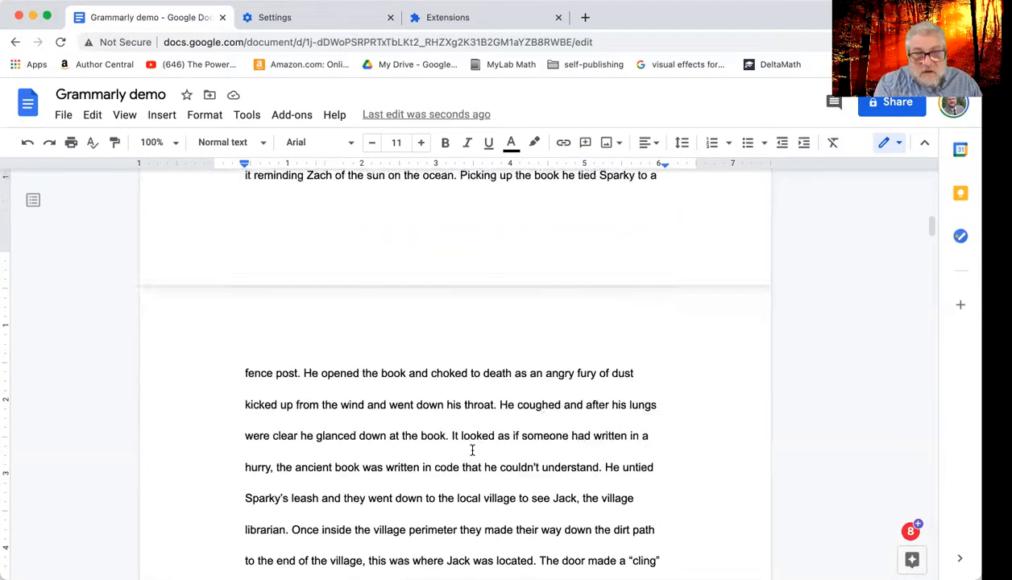